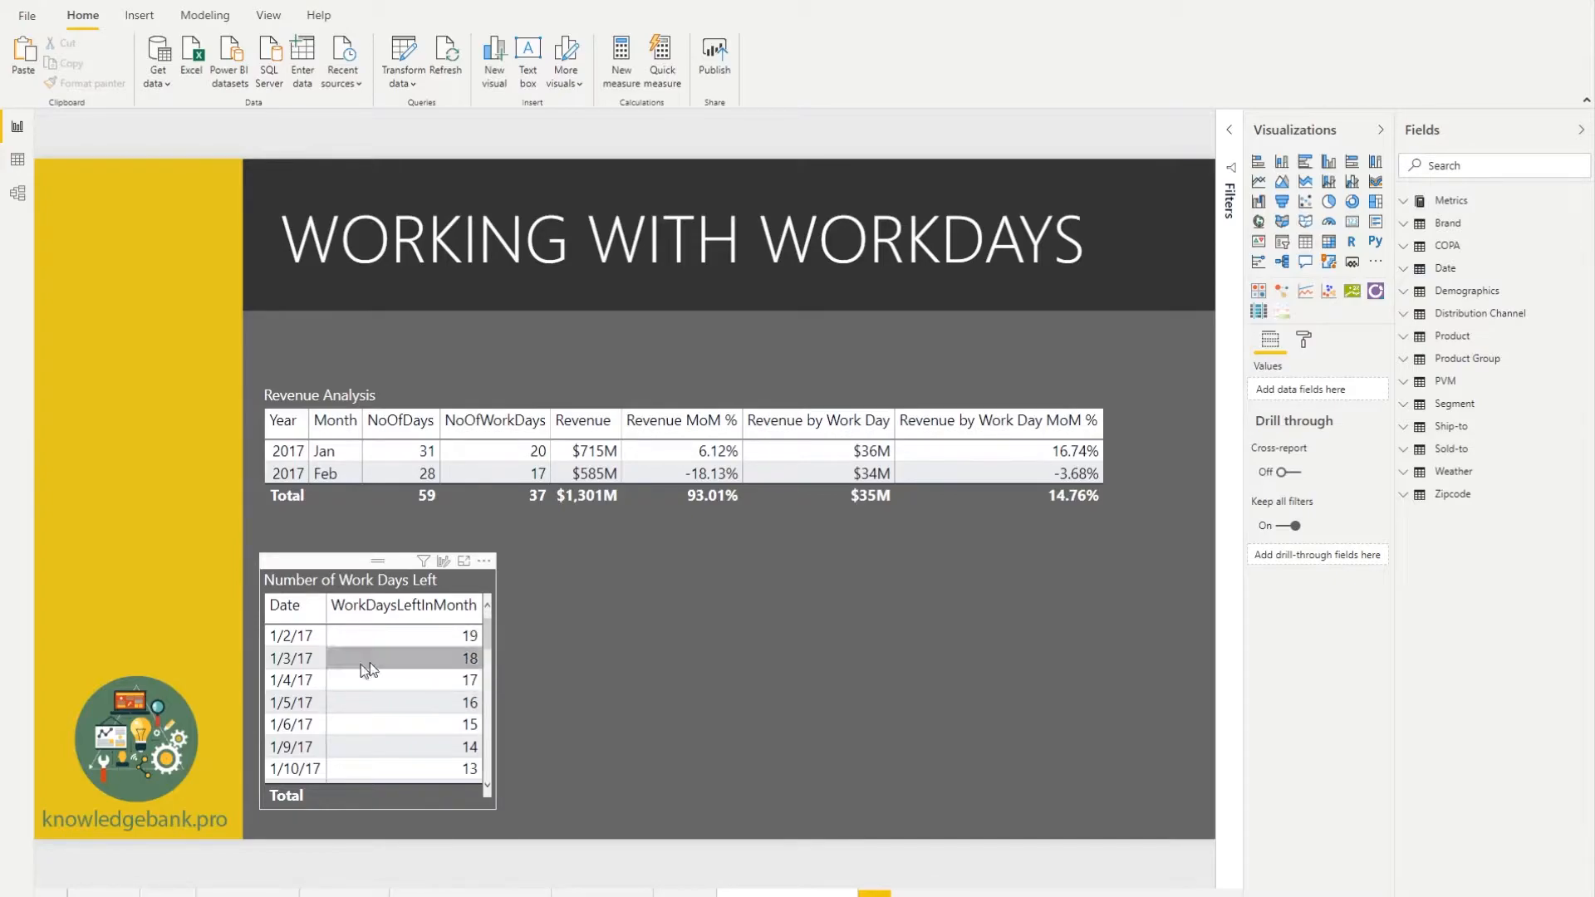
- Scroll the Number of Work Days Left table to the first days of February and select a row
left_click_drag(486, 635, 480, 711)
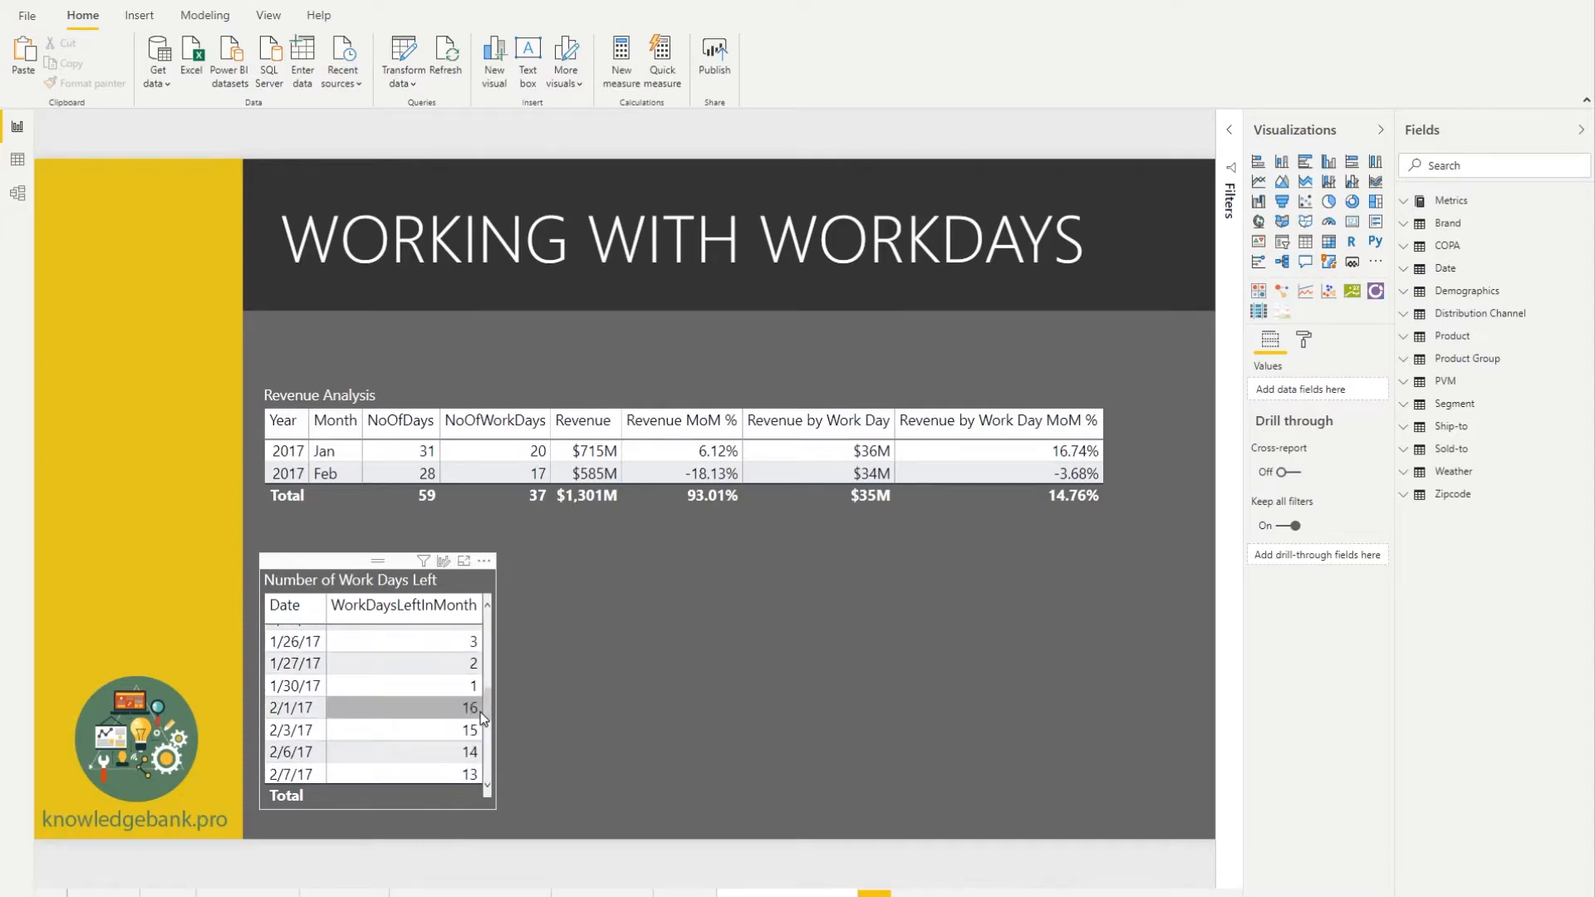
left_click(315, 708)
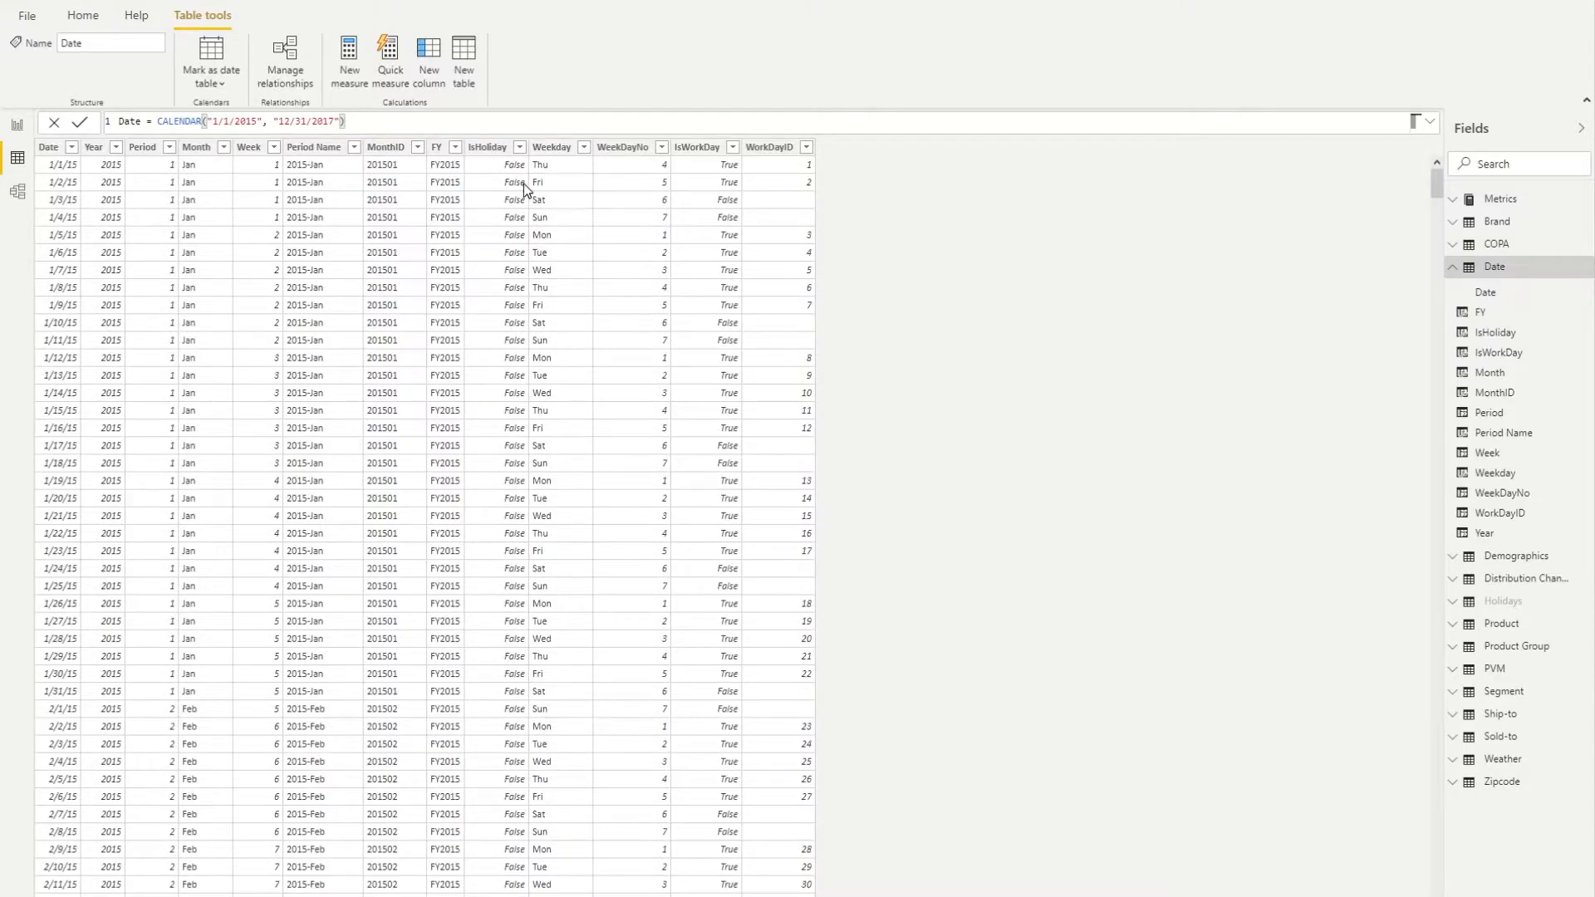
- Examine the Date table's IsHoliday column formula, highlighting its RELATED lookup and IF condition parts
left_click(490, 147)
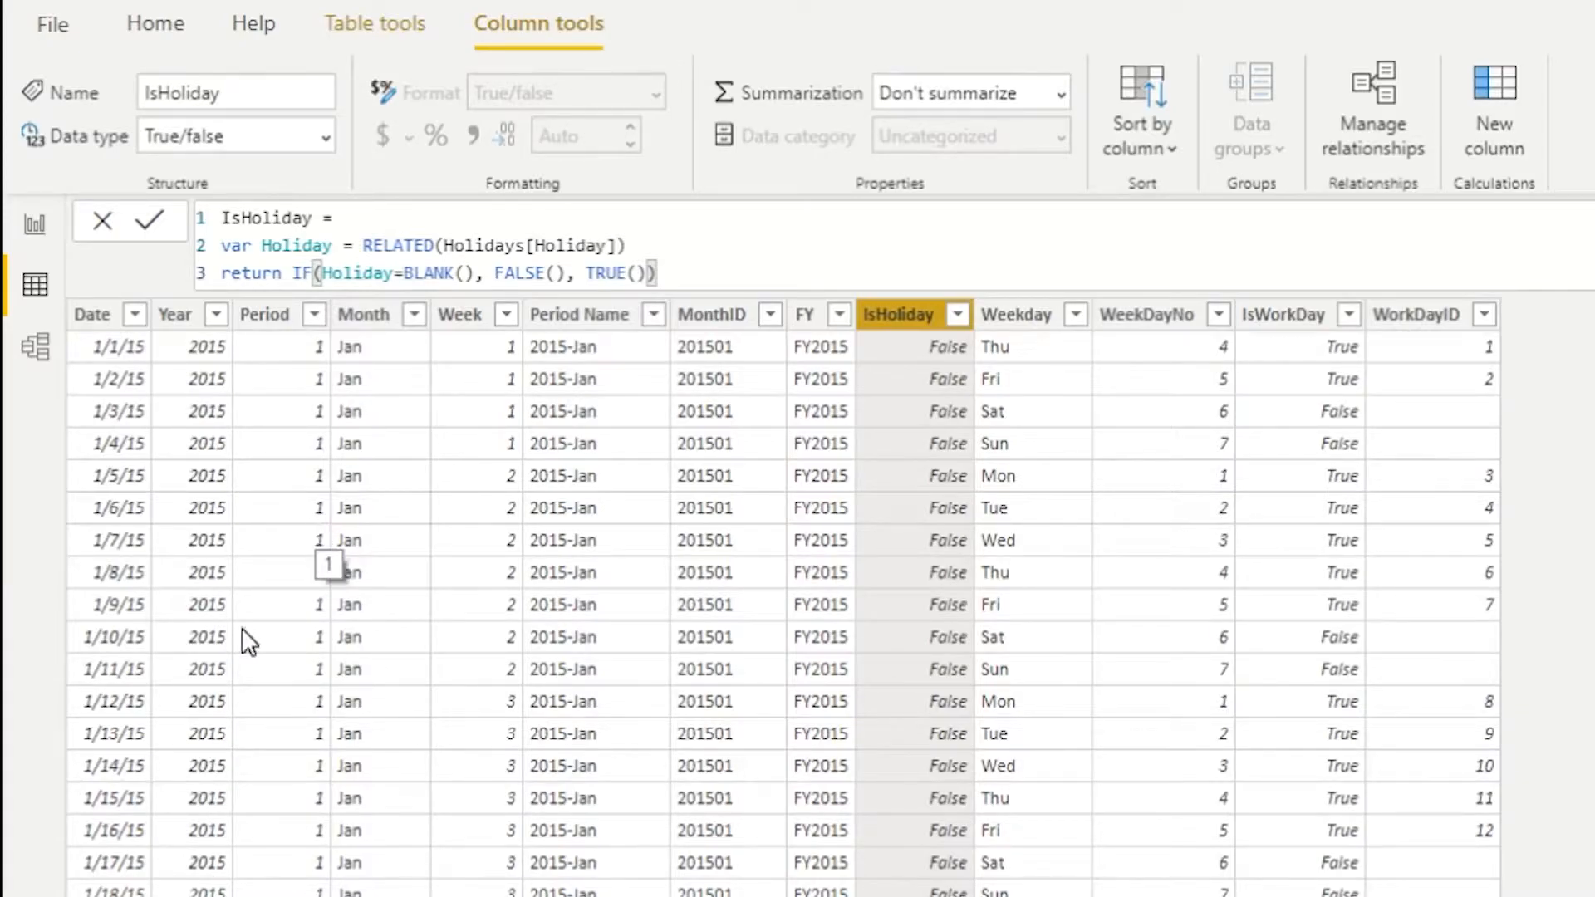
left_click(105, 324)
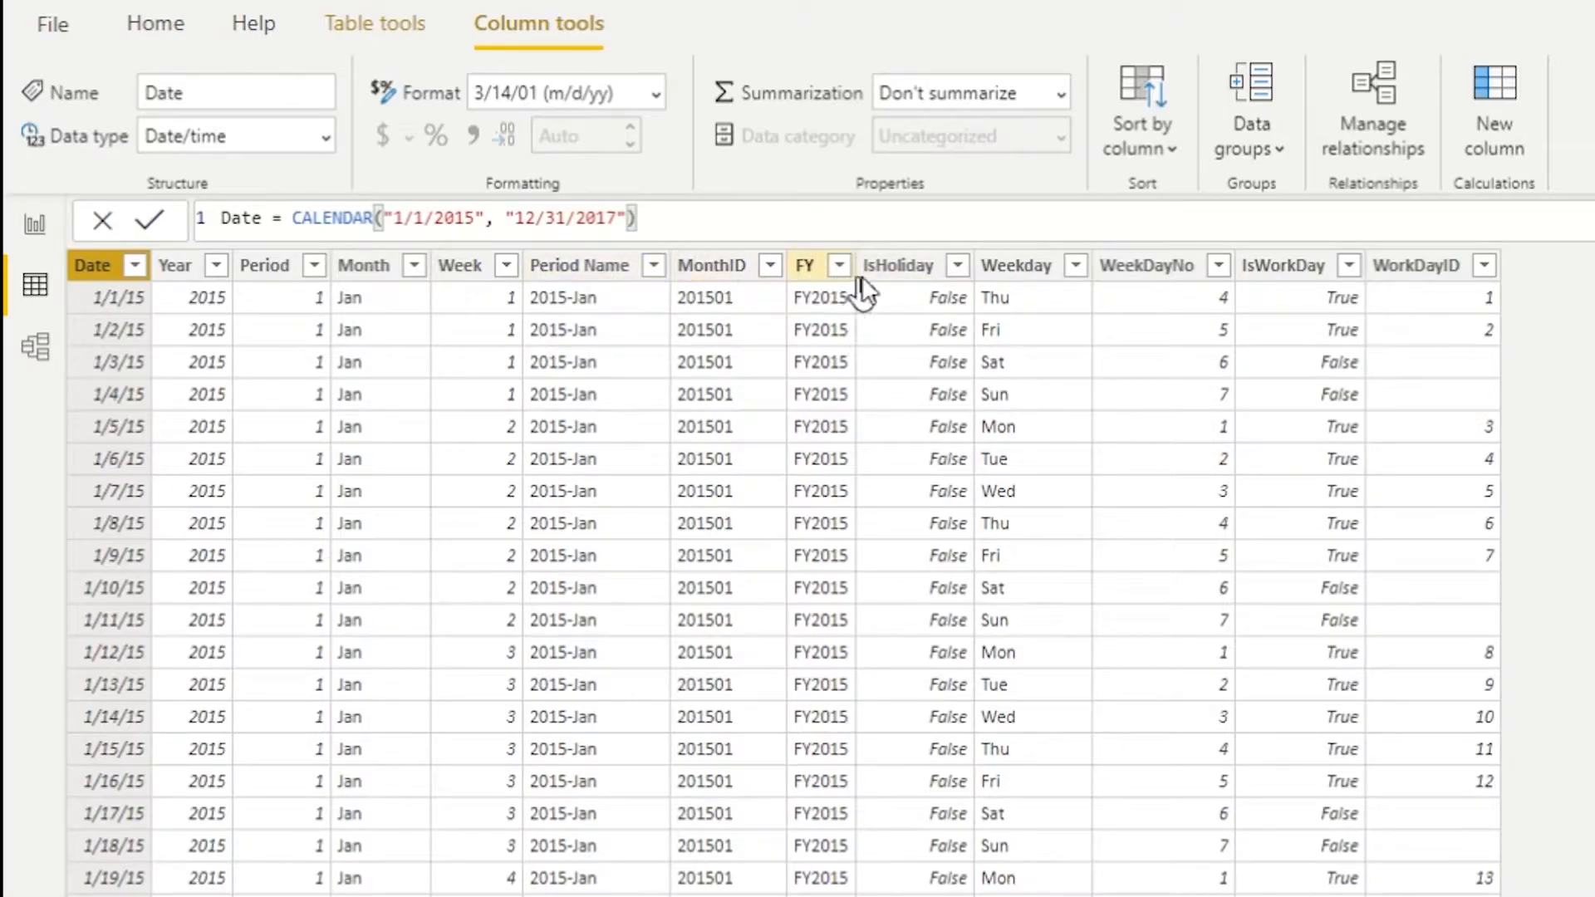
left_click(909, 286)
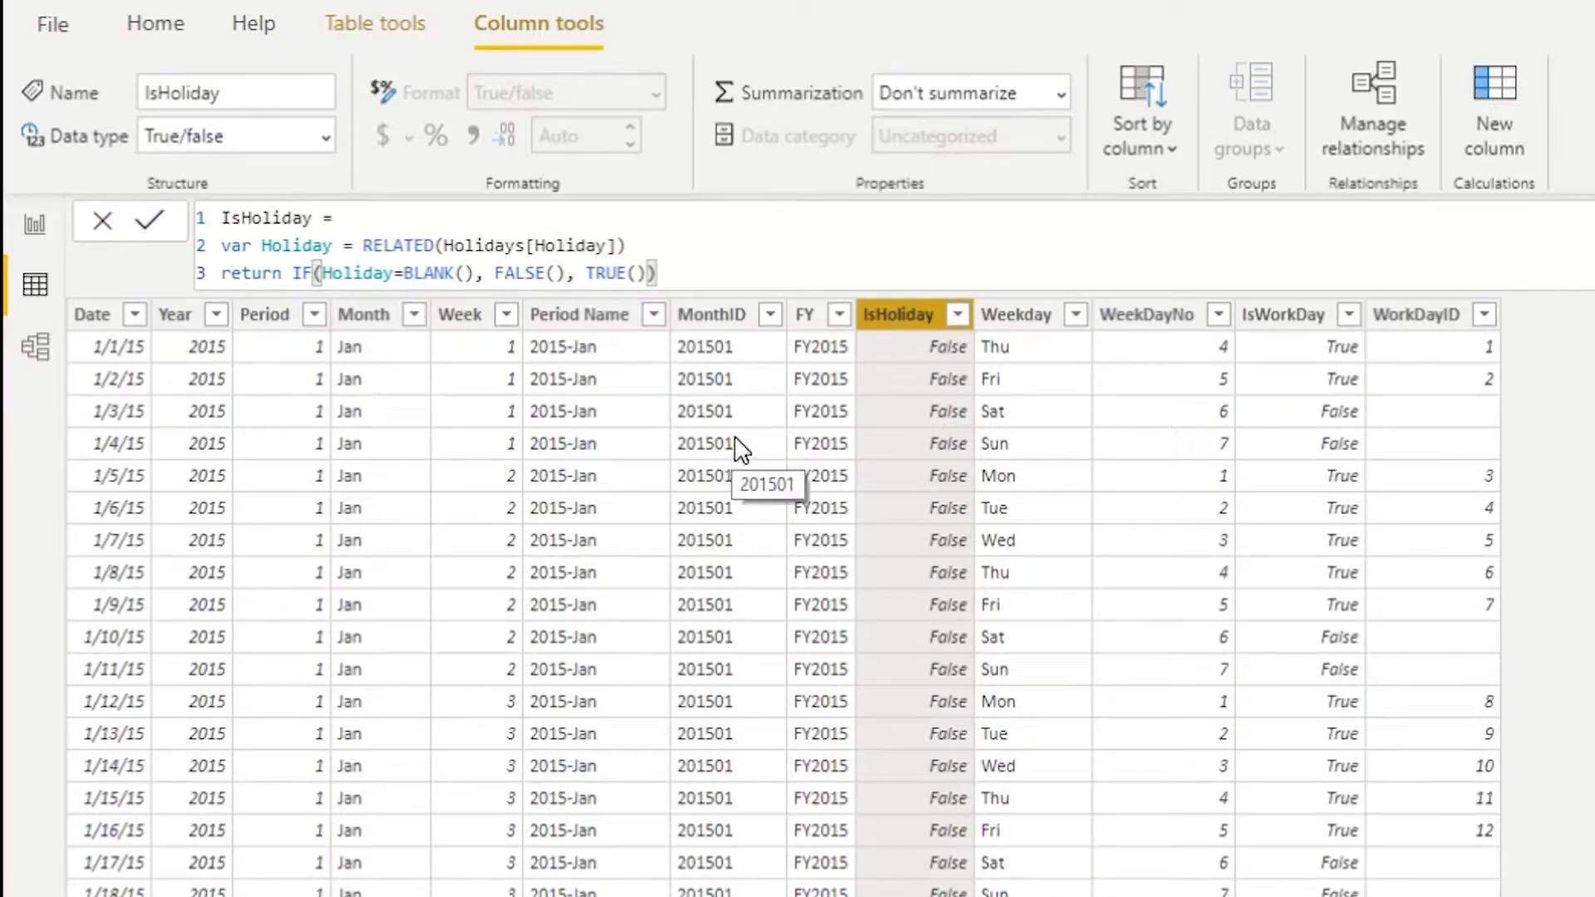
left_click_drag(635, 245, 363, 247)
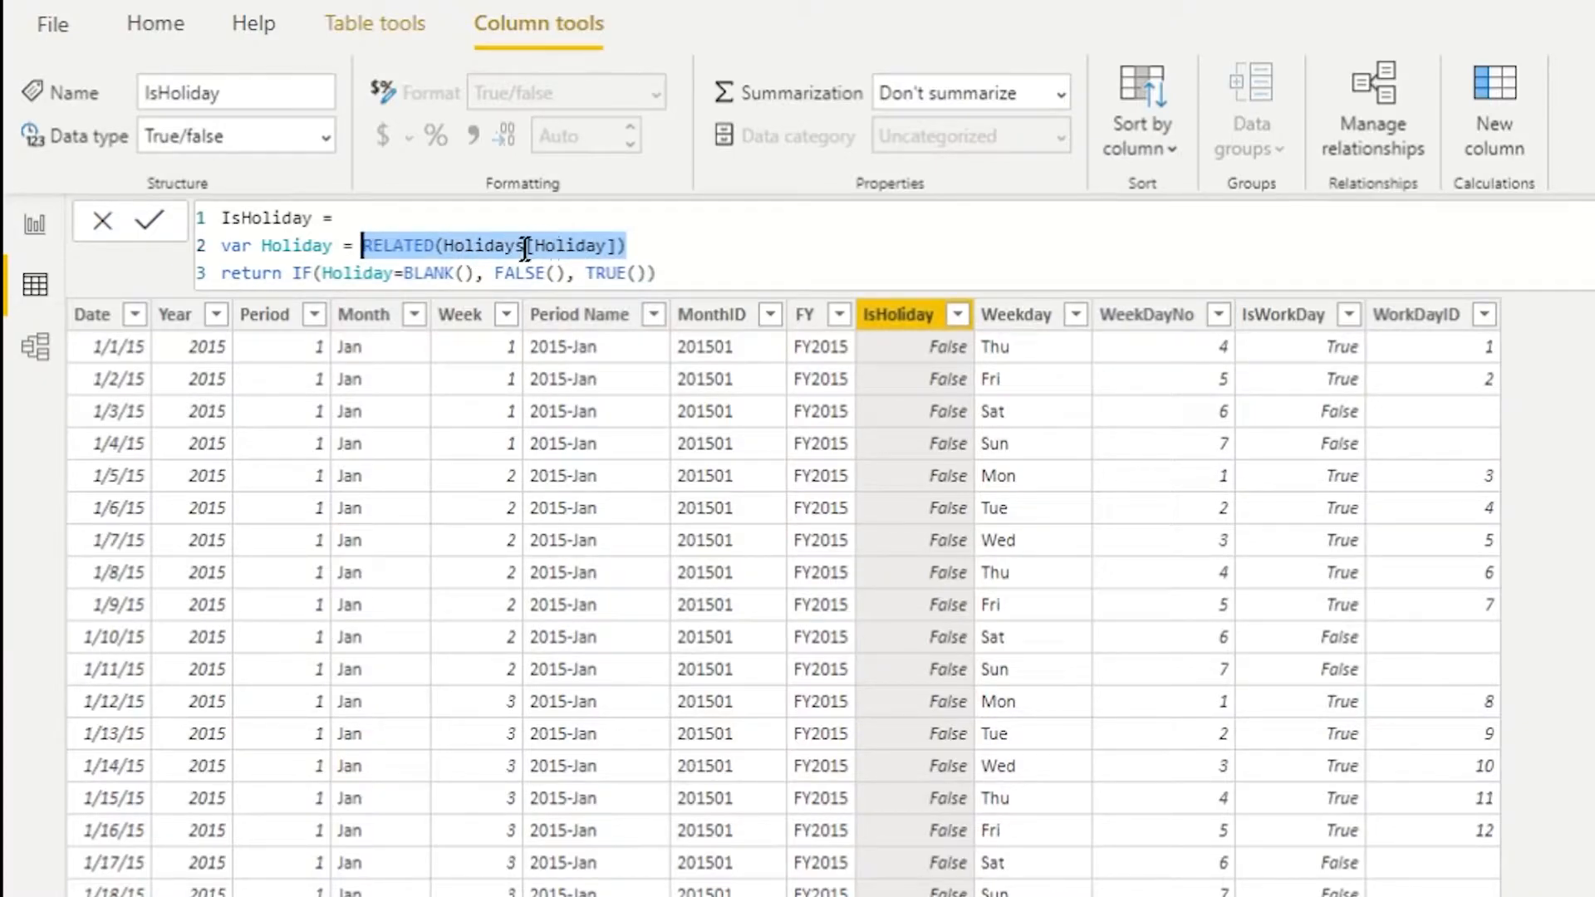
left_click_drag(474, 274, 354, 274)
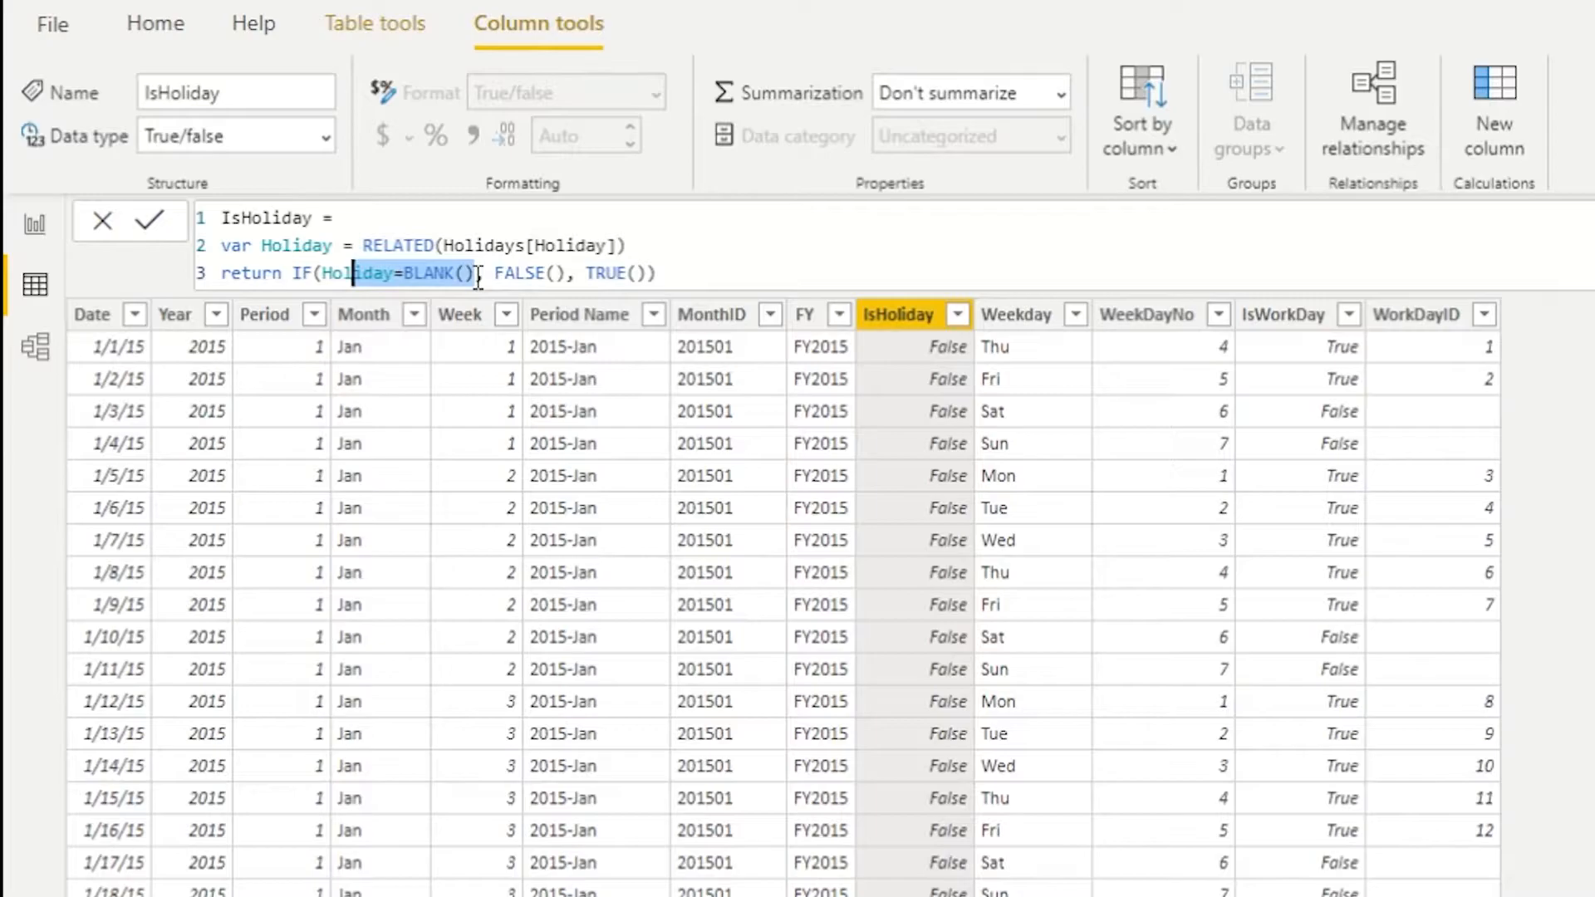
left_click(515, 275)
double_click(532, 274)
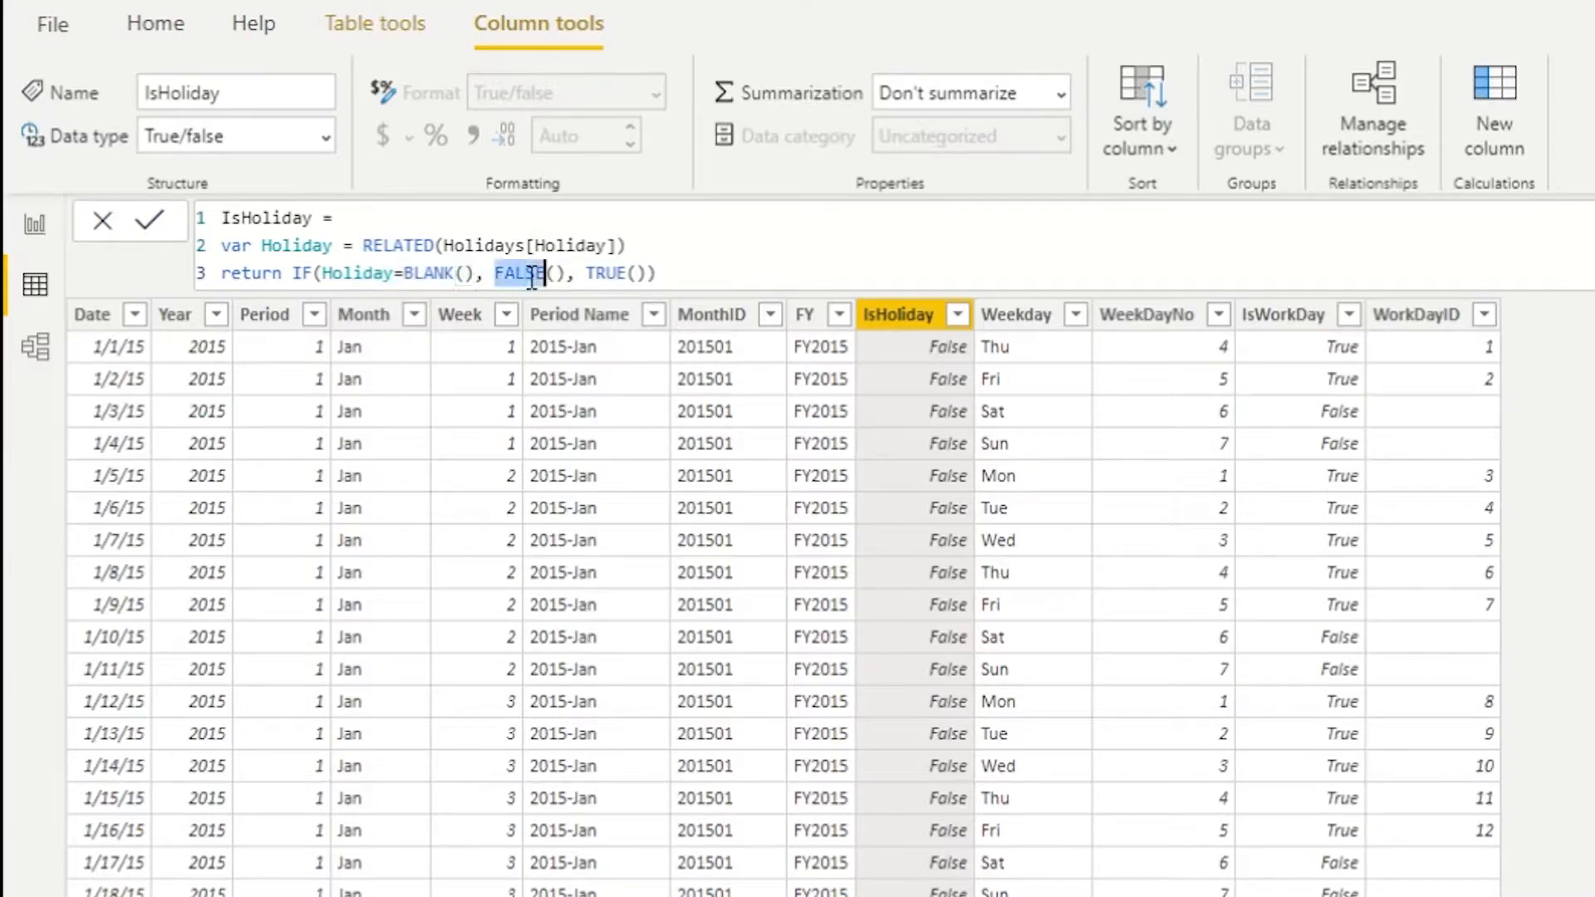
left_click(618, 272)
double_click(619, 272)
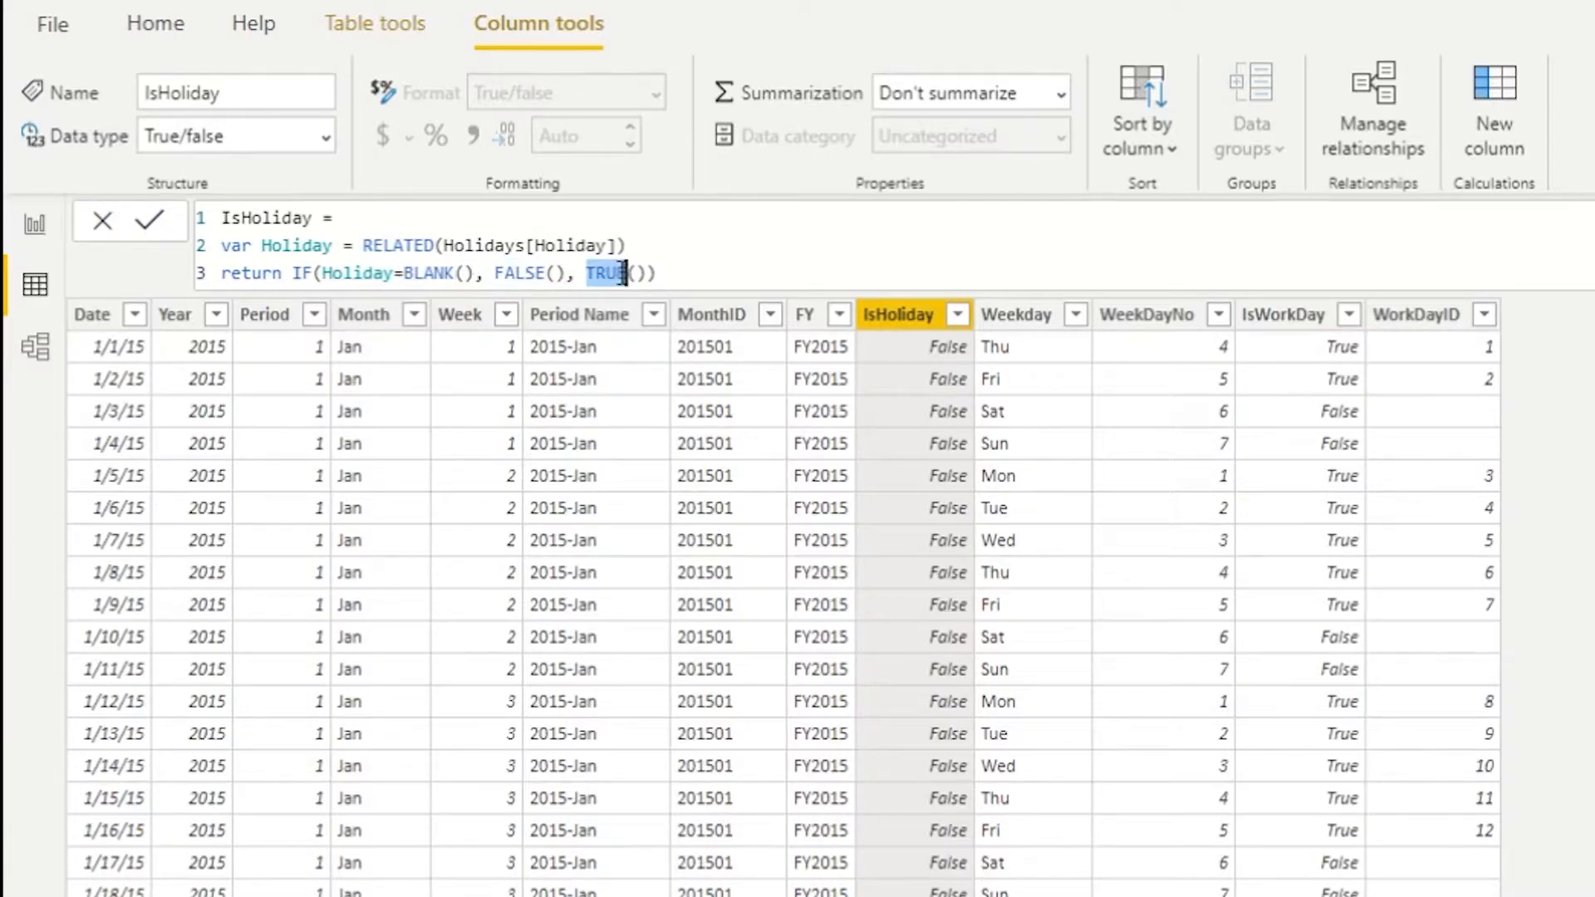
double_click(533, 272)
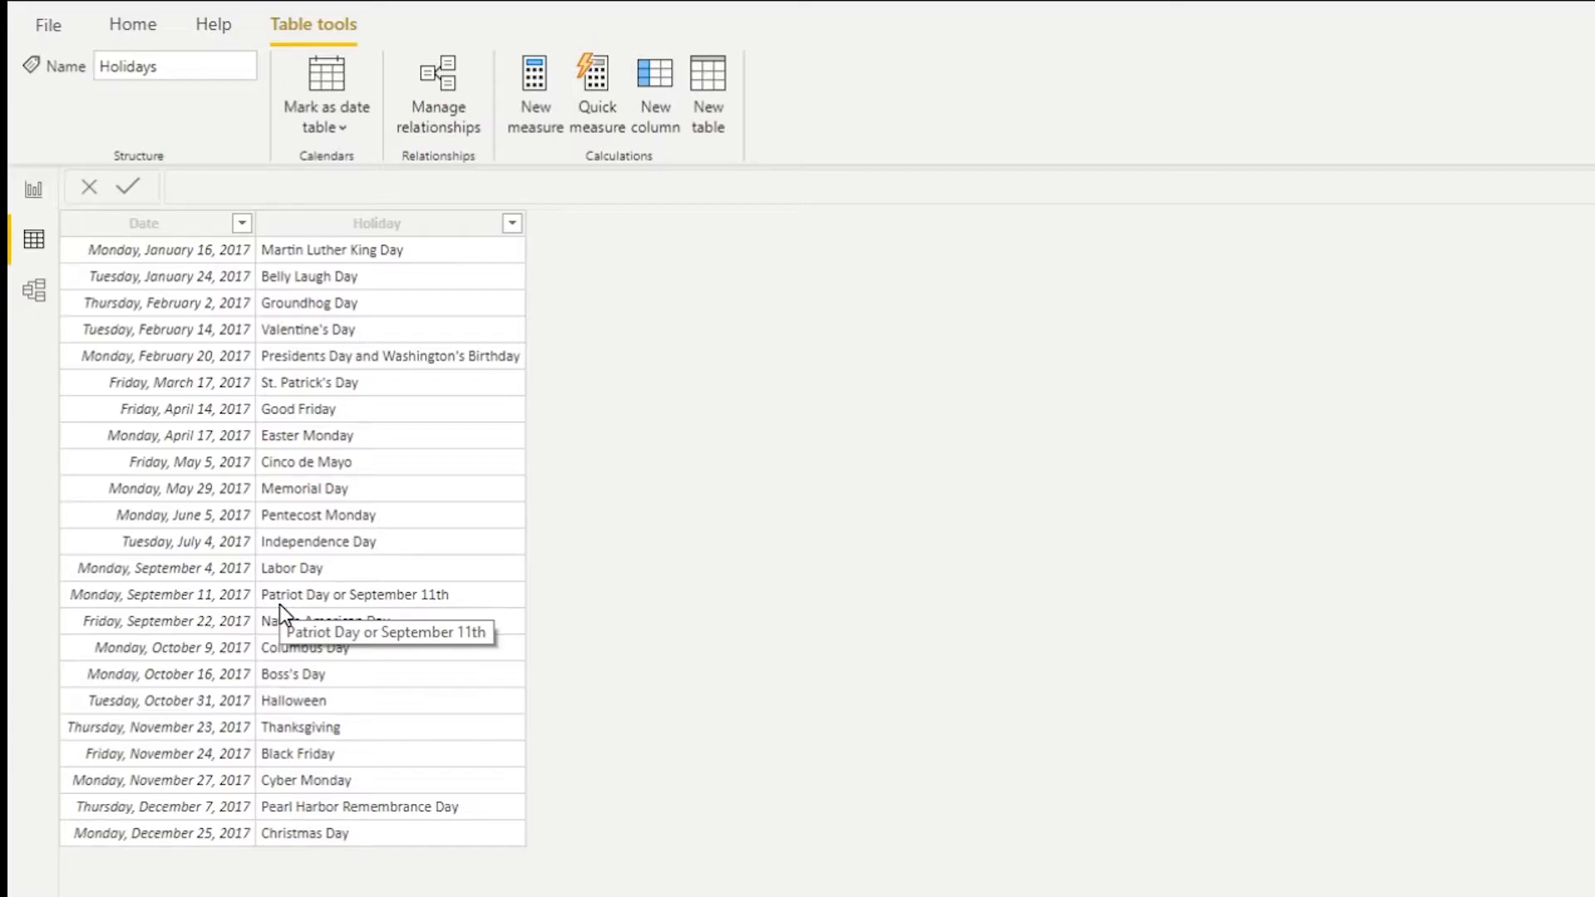
- Inspect the relationship between the Date and Holidays tables in the model view
left_click(133, 25)
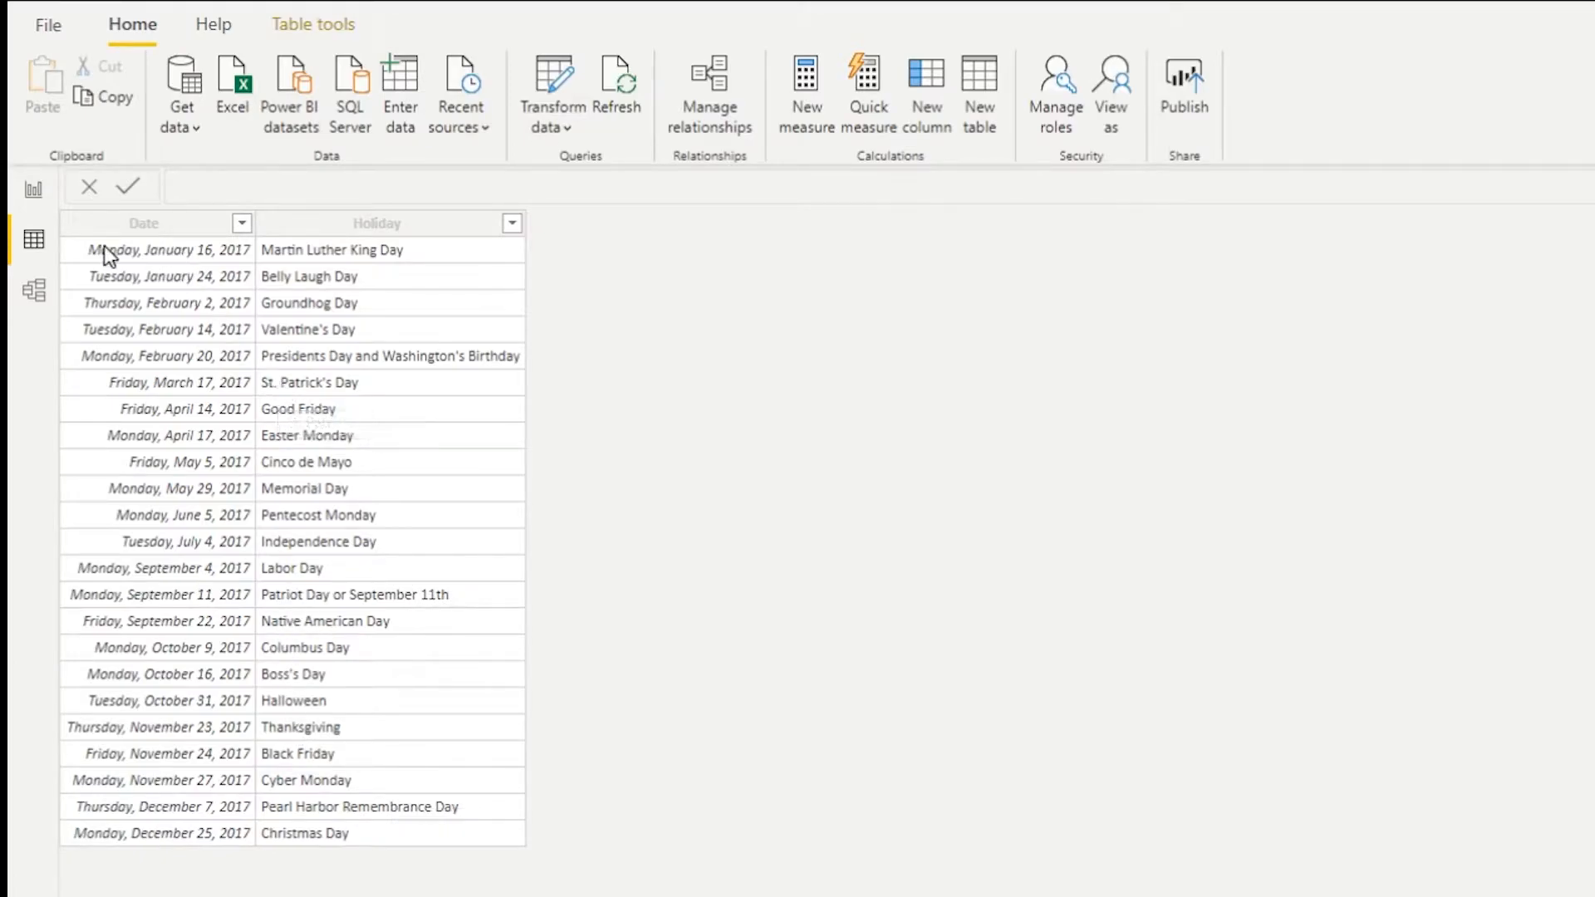
left_click(33, 292)
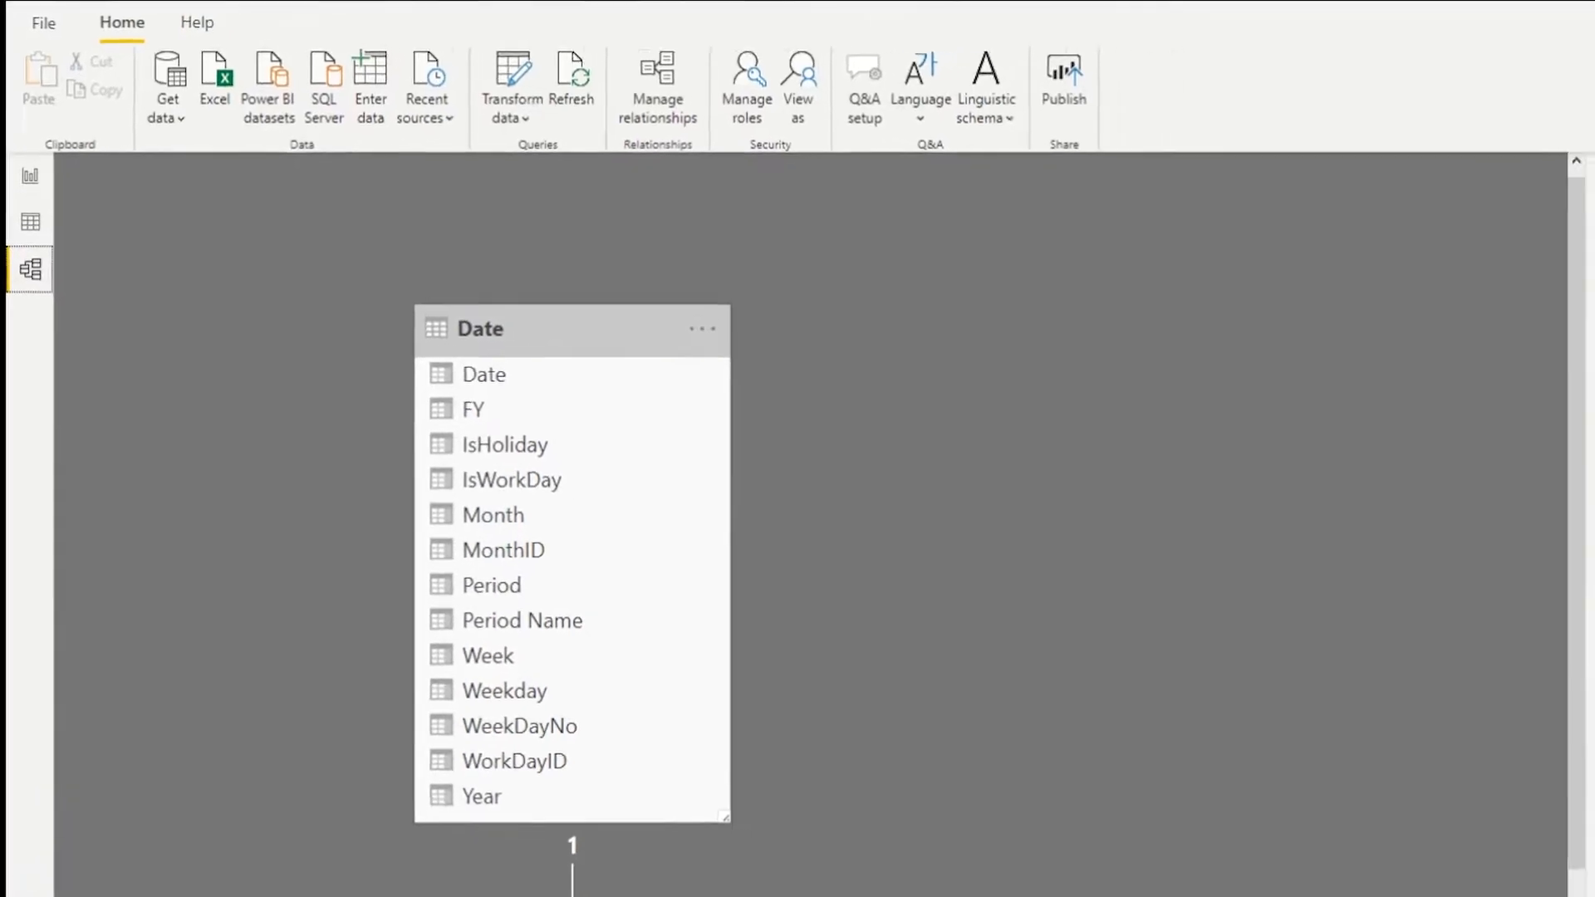
left_click(858, 712)
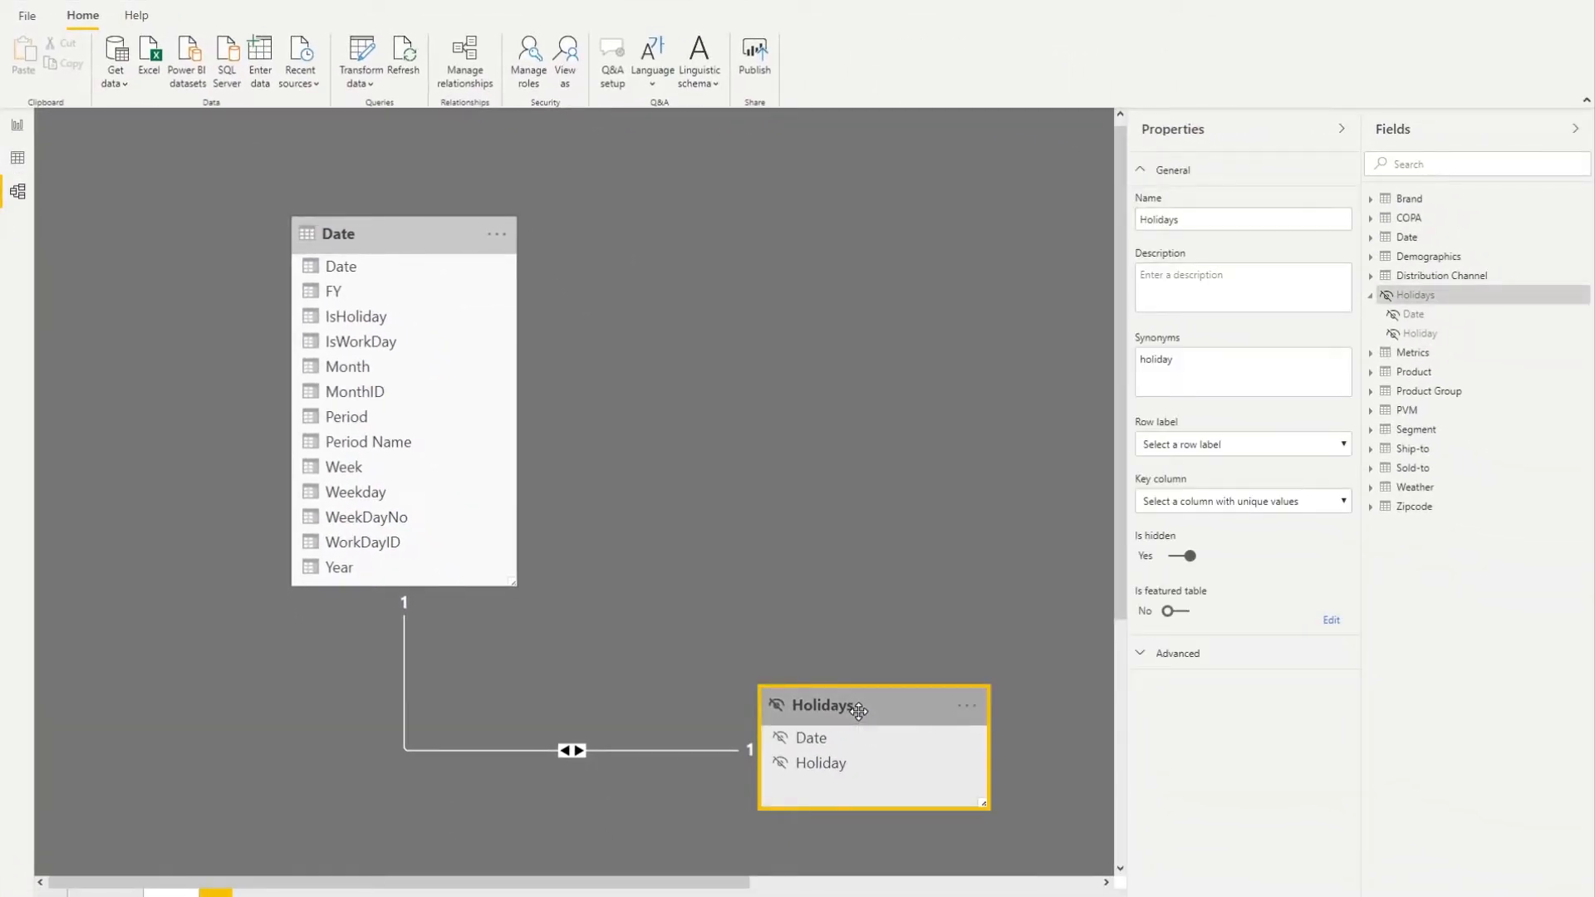
left_click(416, 240)
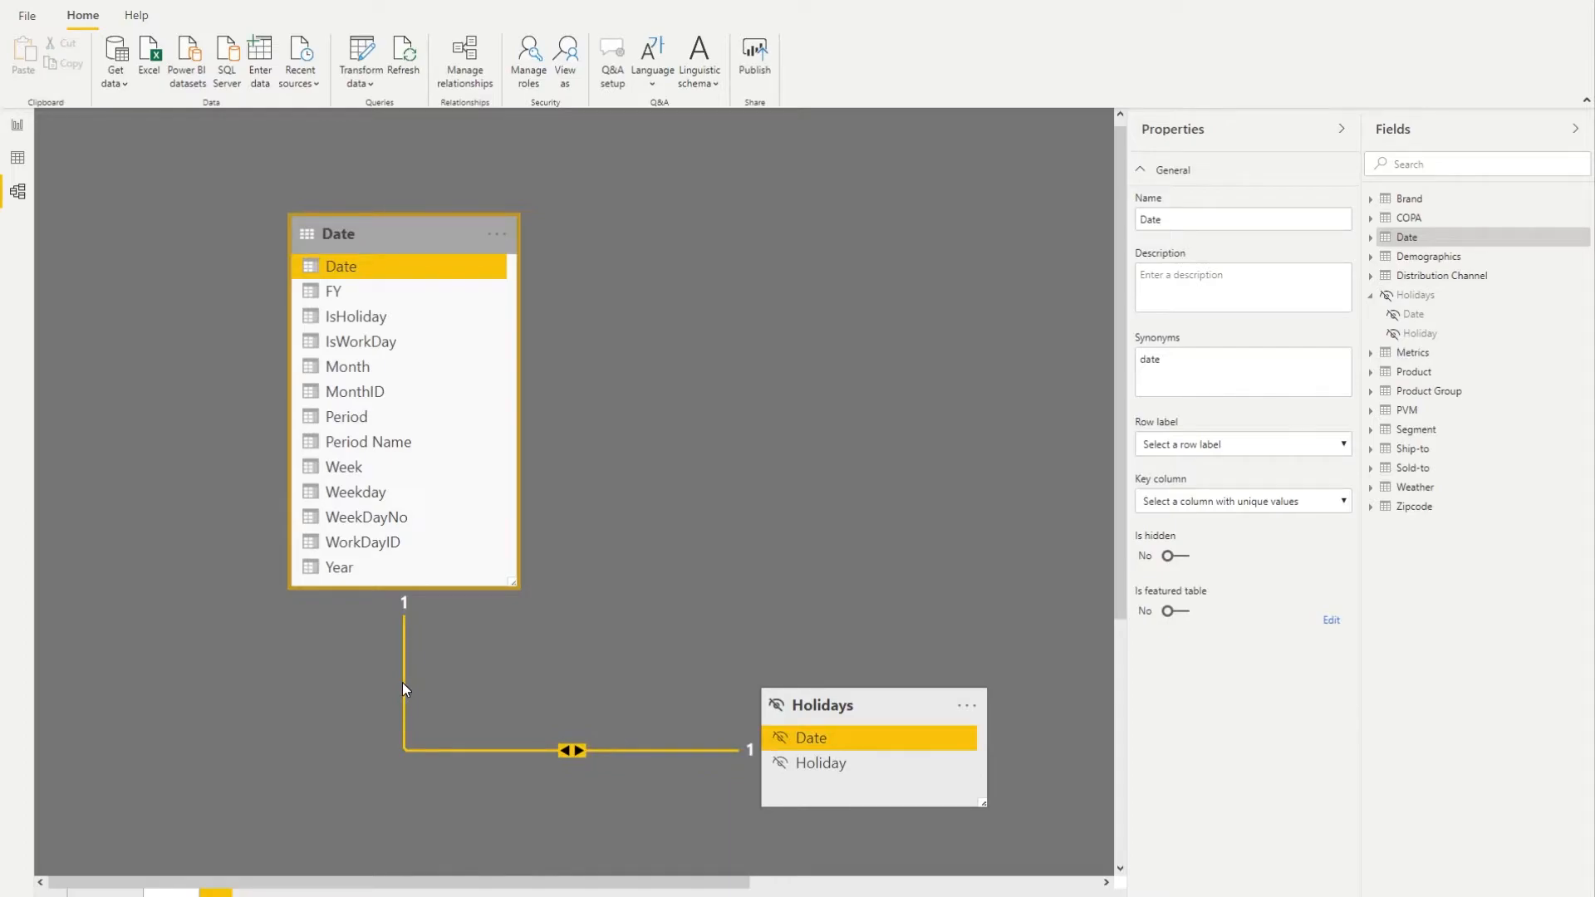
- Reopen the Date table in data view and review the RELATED part of the IsHoliday formula
left_click(17, 158)
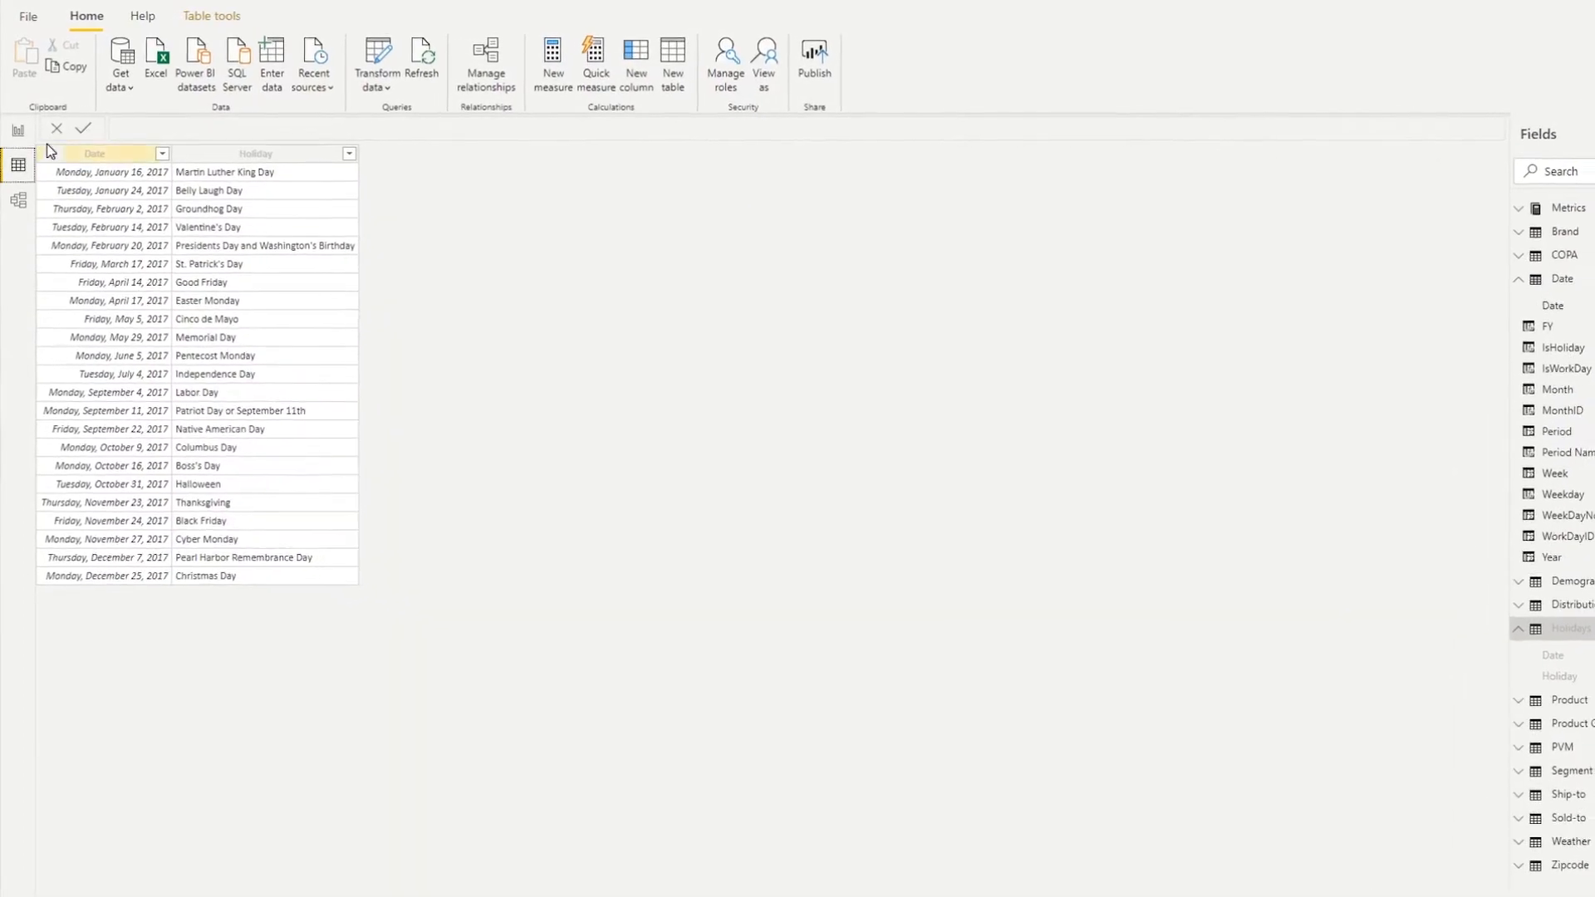
left_click(1446, 498)
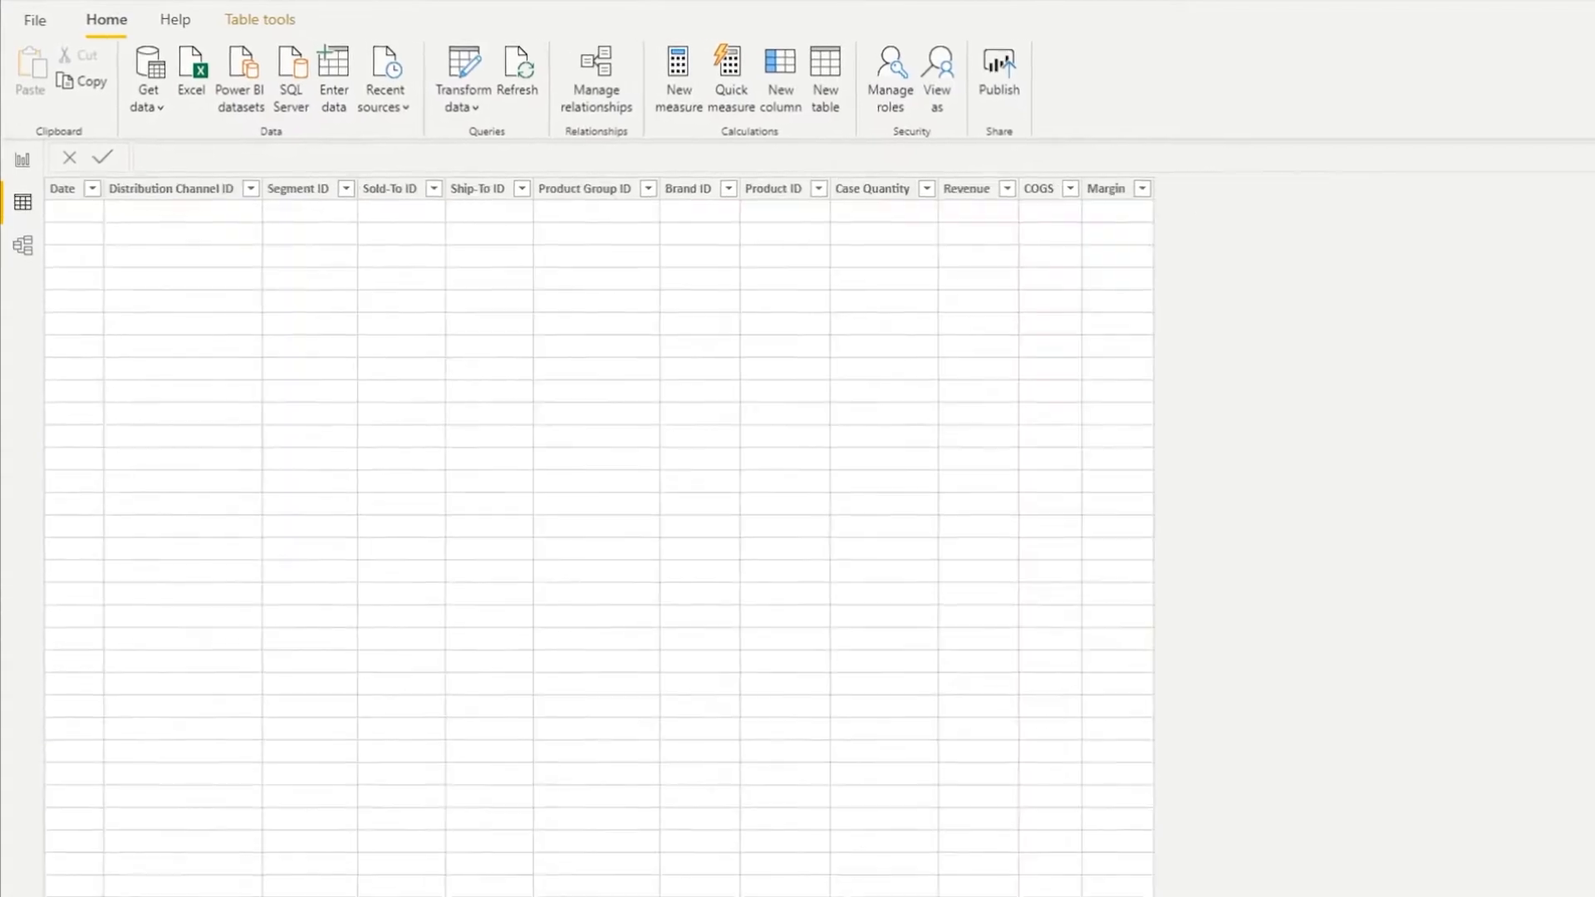
left_click(1357, 498)
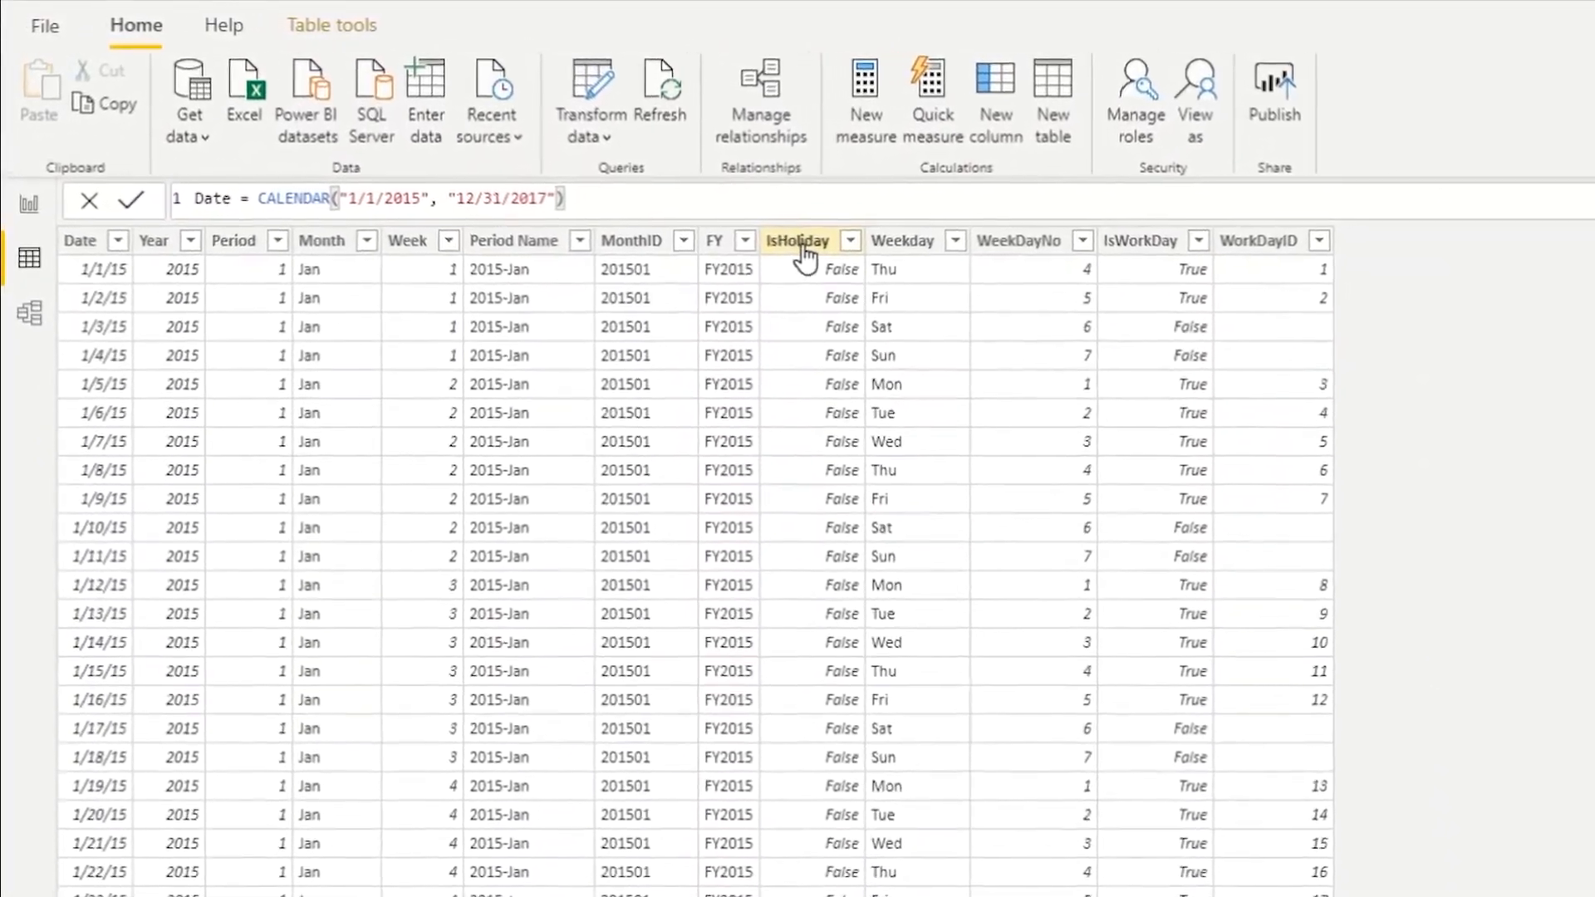
left_click(715, 214)
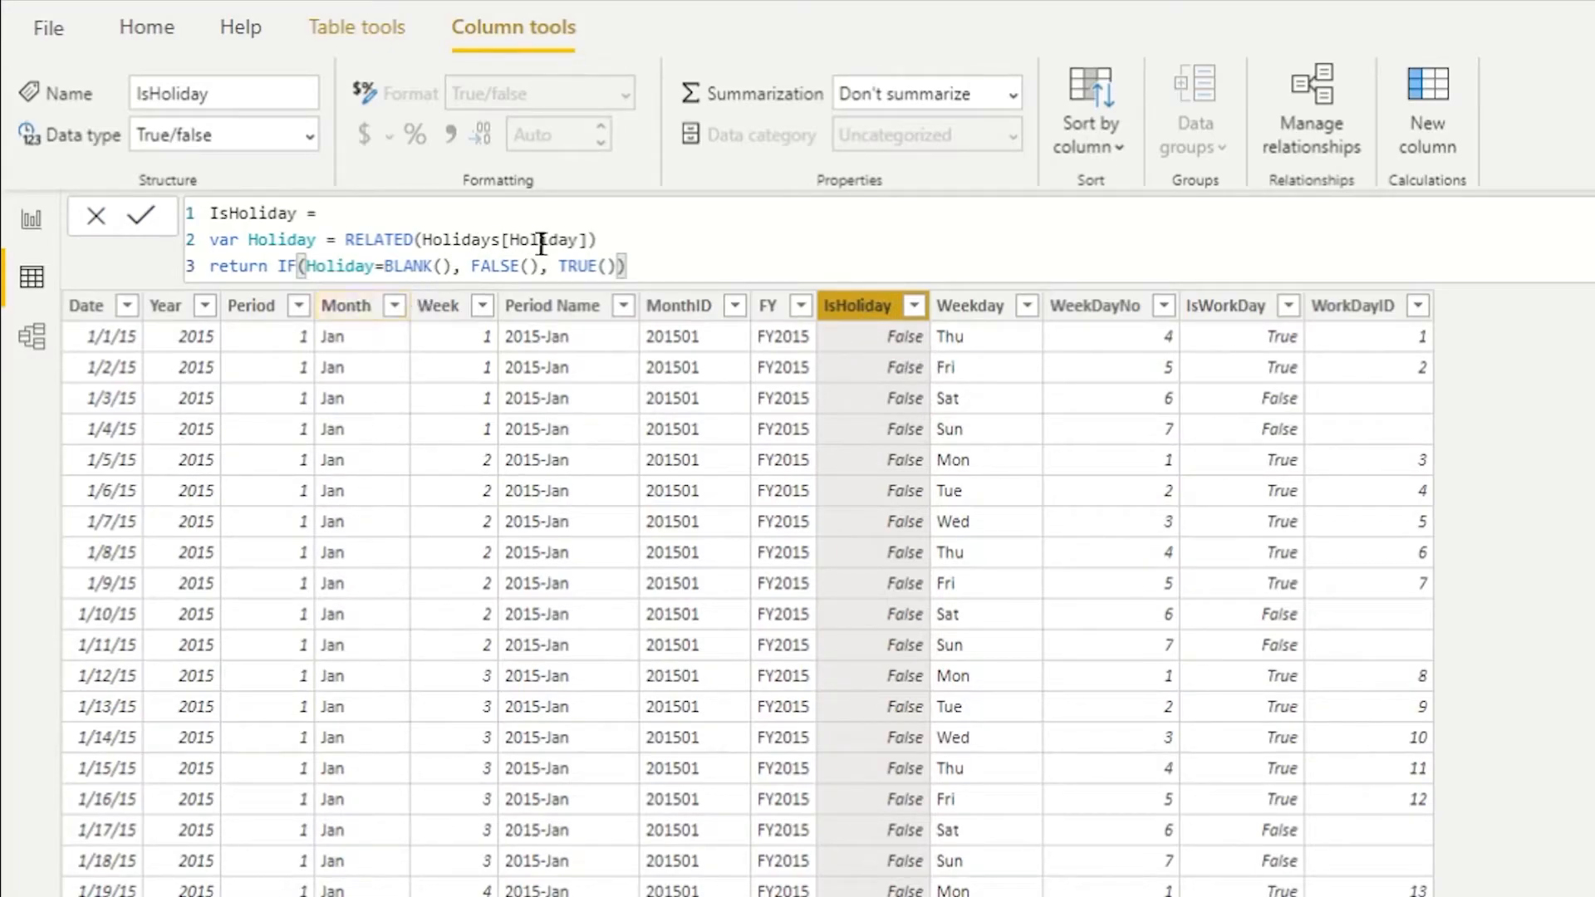
left_click_drag(590, 242, 422, 241)
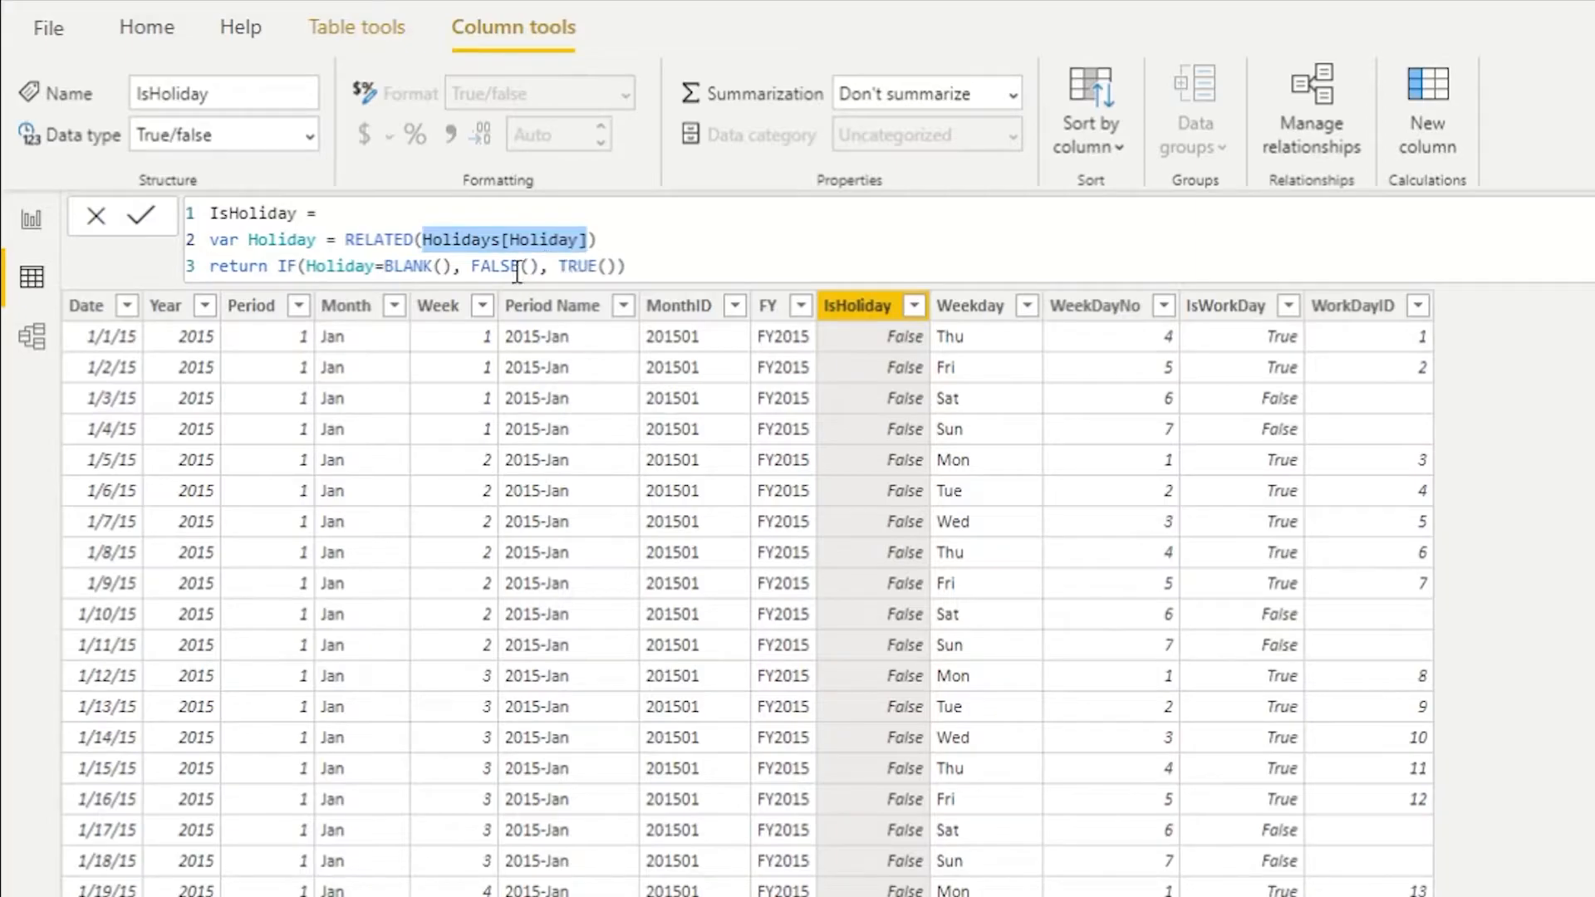
- Filter the IsHoliday column to True values only, then restore all values
left_click(914, 306)
left_click(1008, 550)
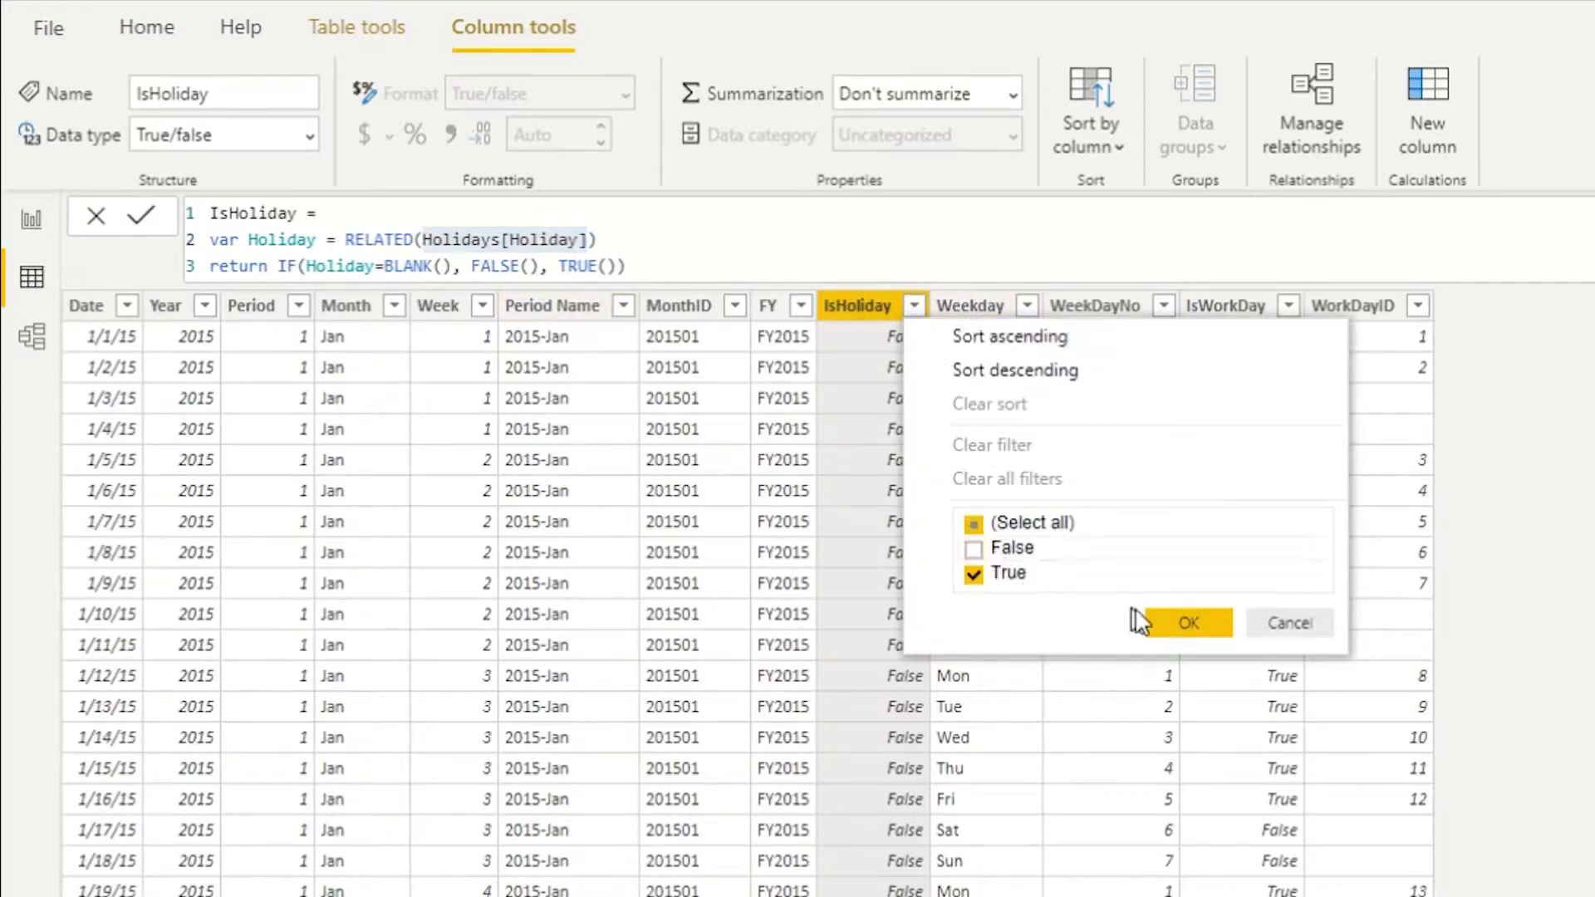
left_click(1168, 618)
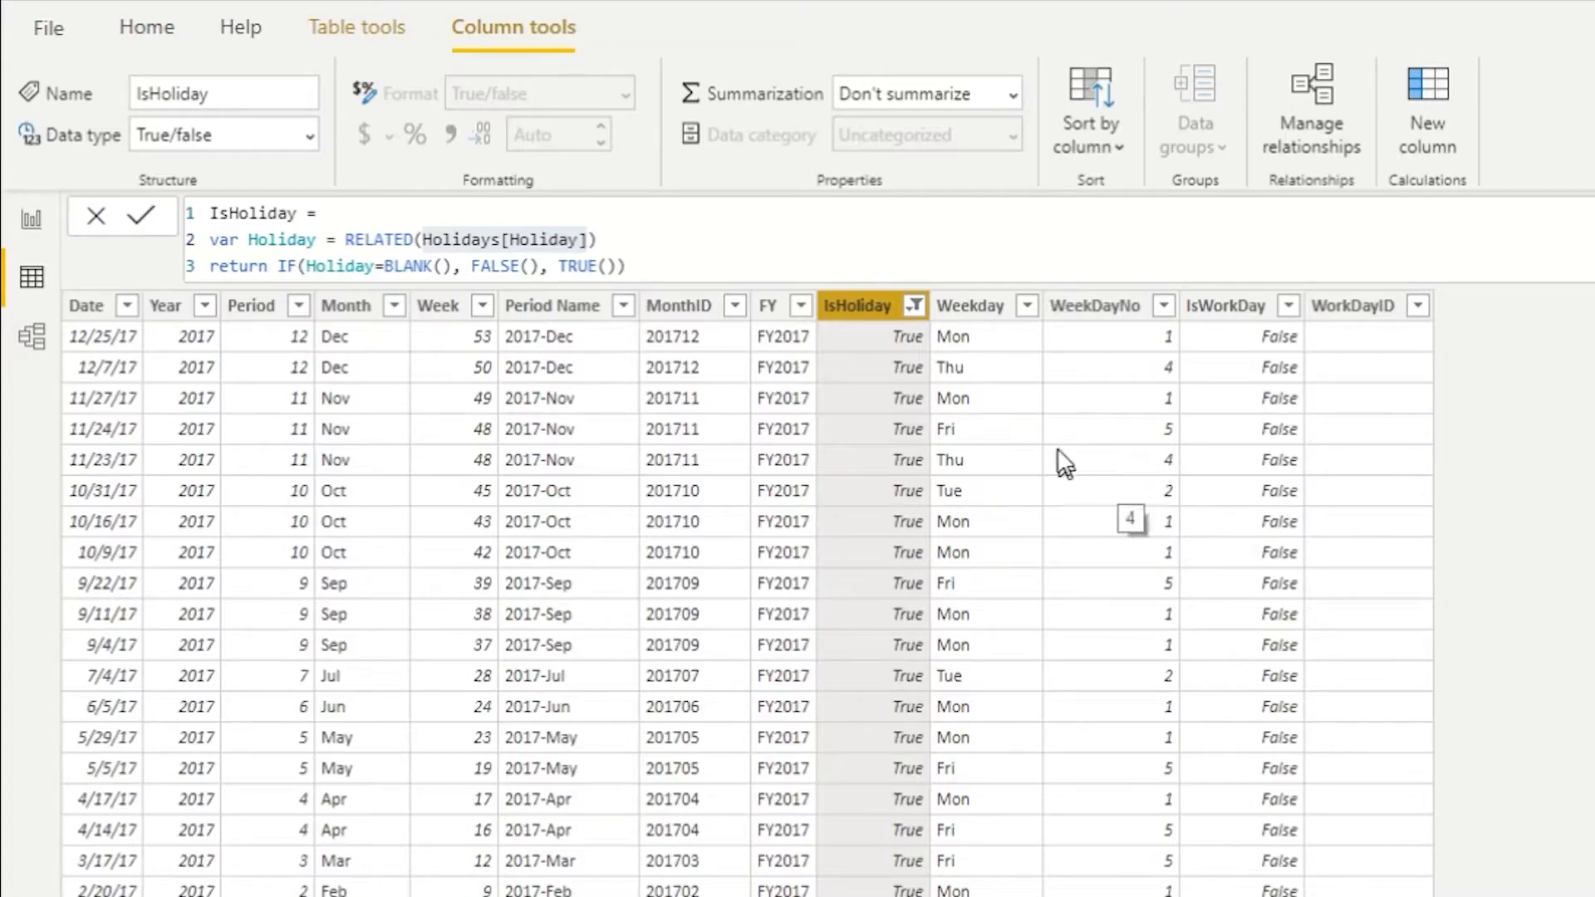
left_click(914, 305)
left_click(1013, 549)
left_click(1211, 625)
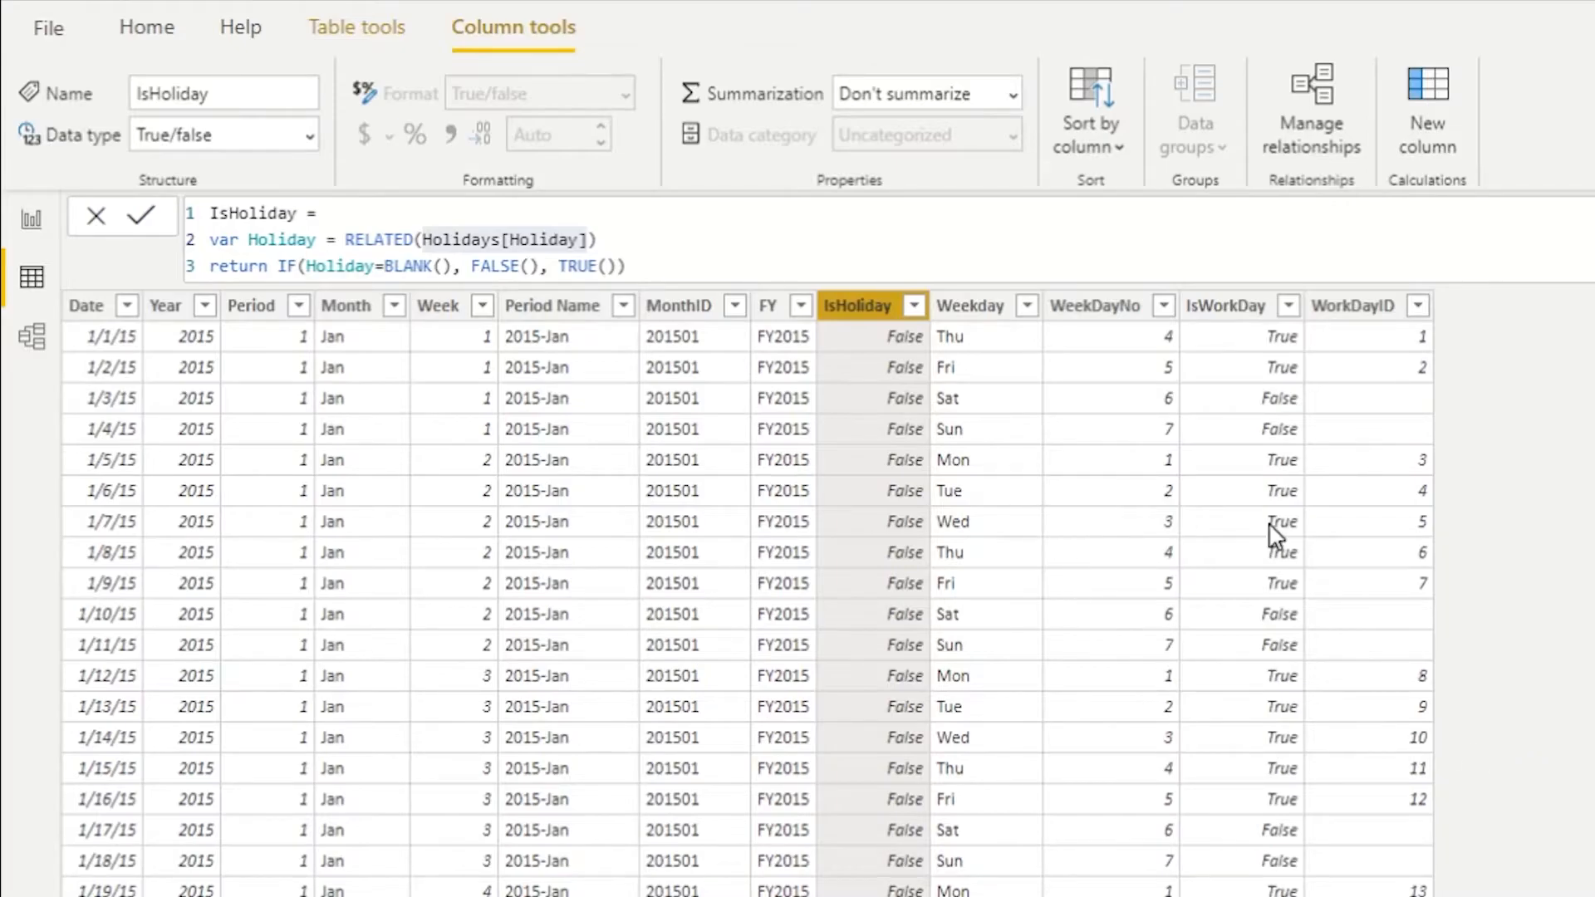
- Review the formulas of the Weekday, WeekDayNo, IsWorkDay and WorkDayID columns
left_click(971, 307)
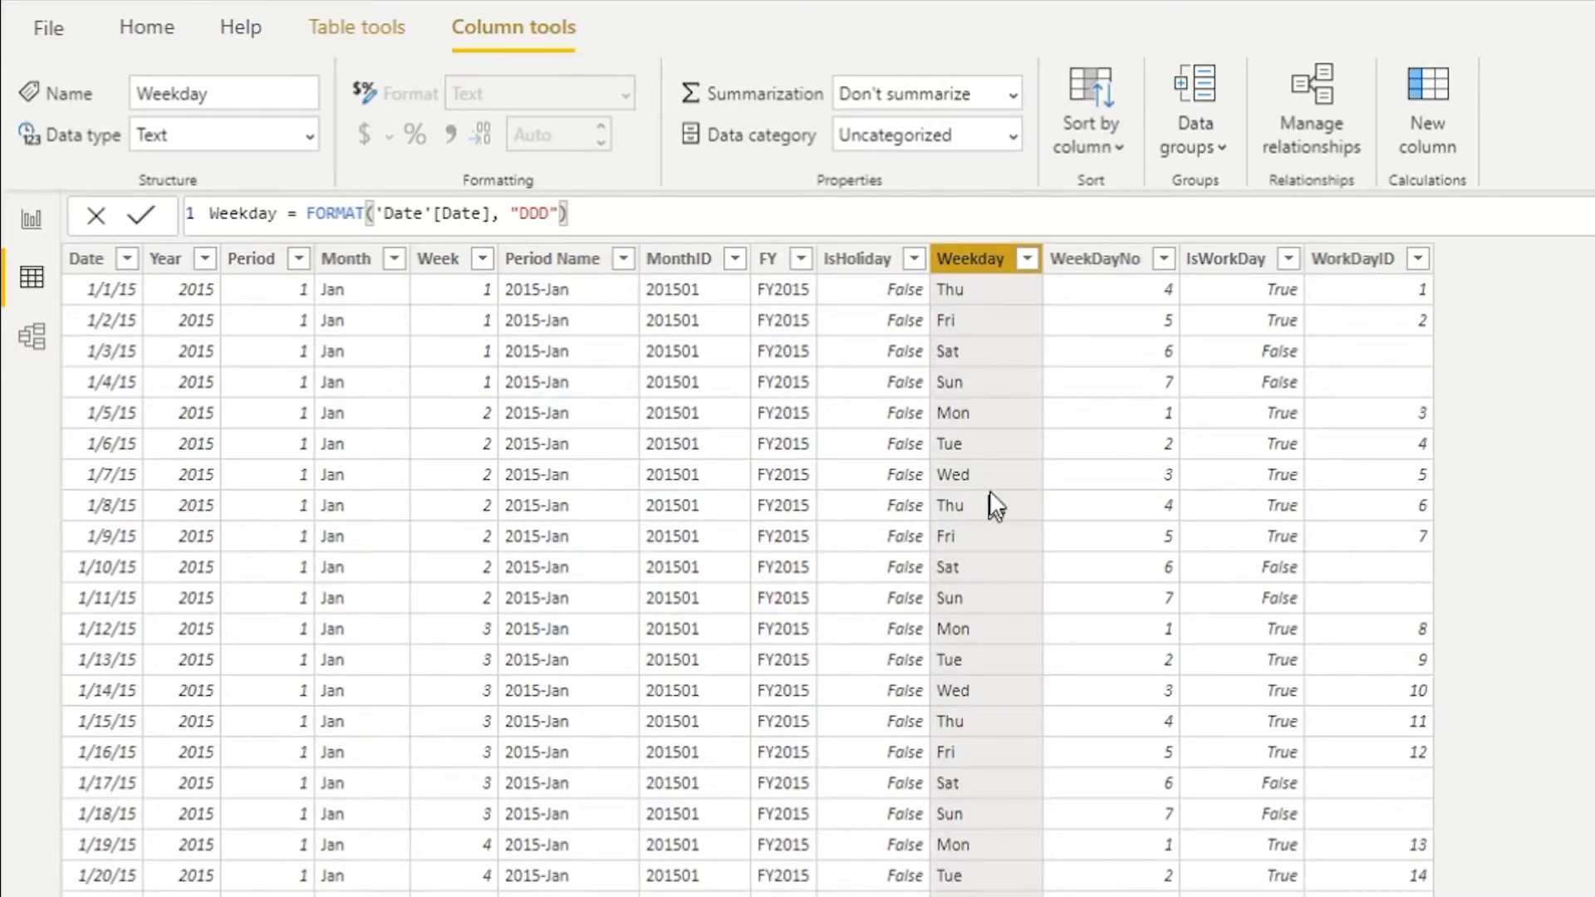
left_click(1105, 259)
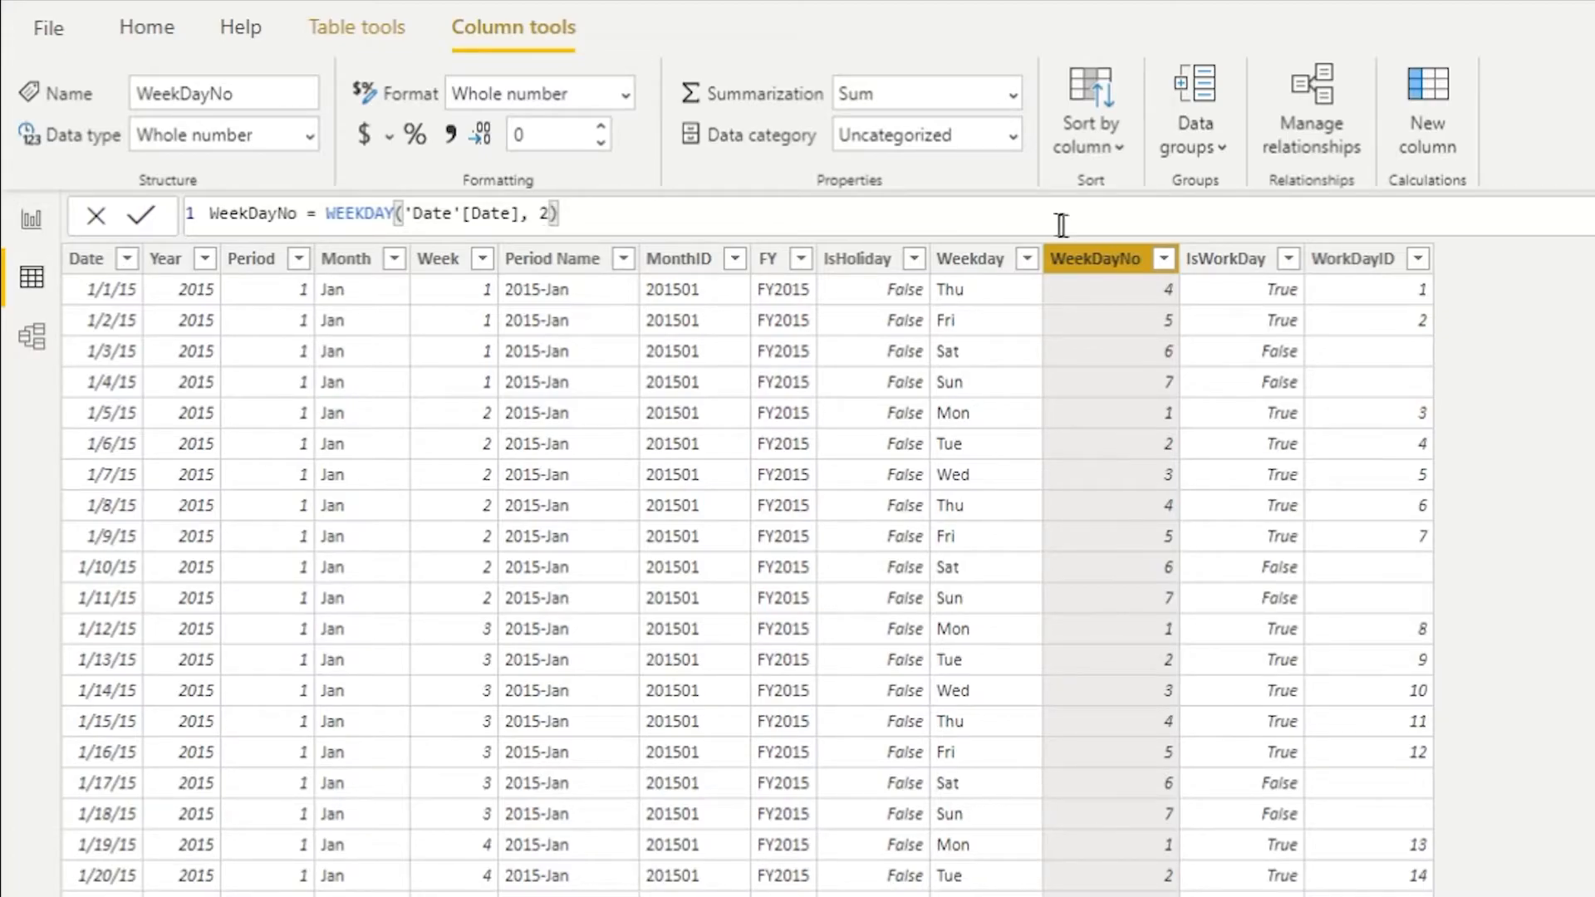
left_click(1254, 261)
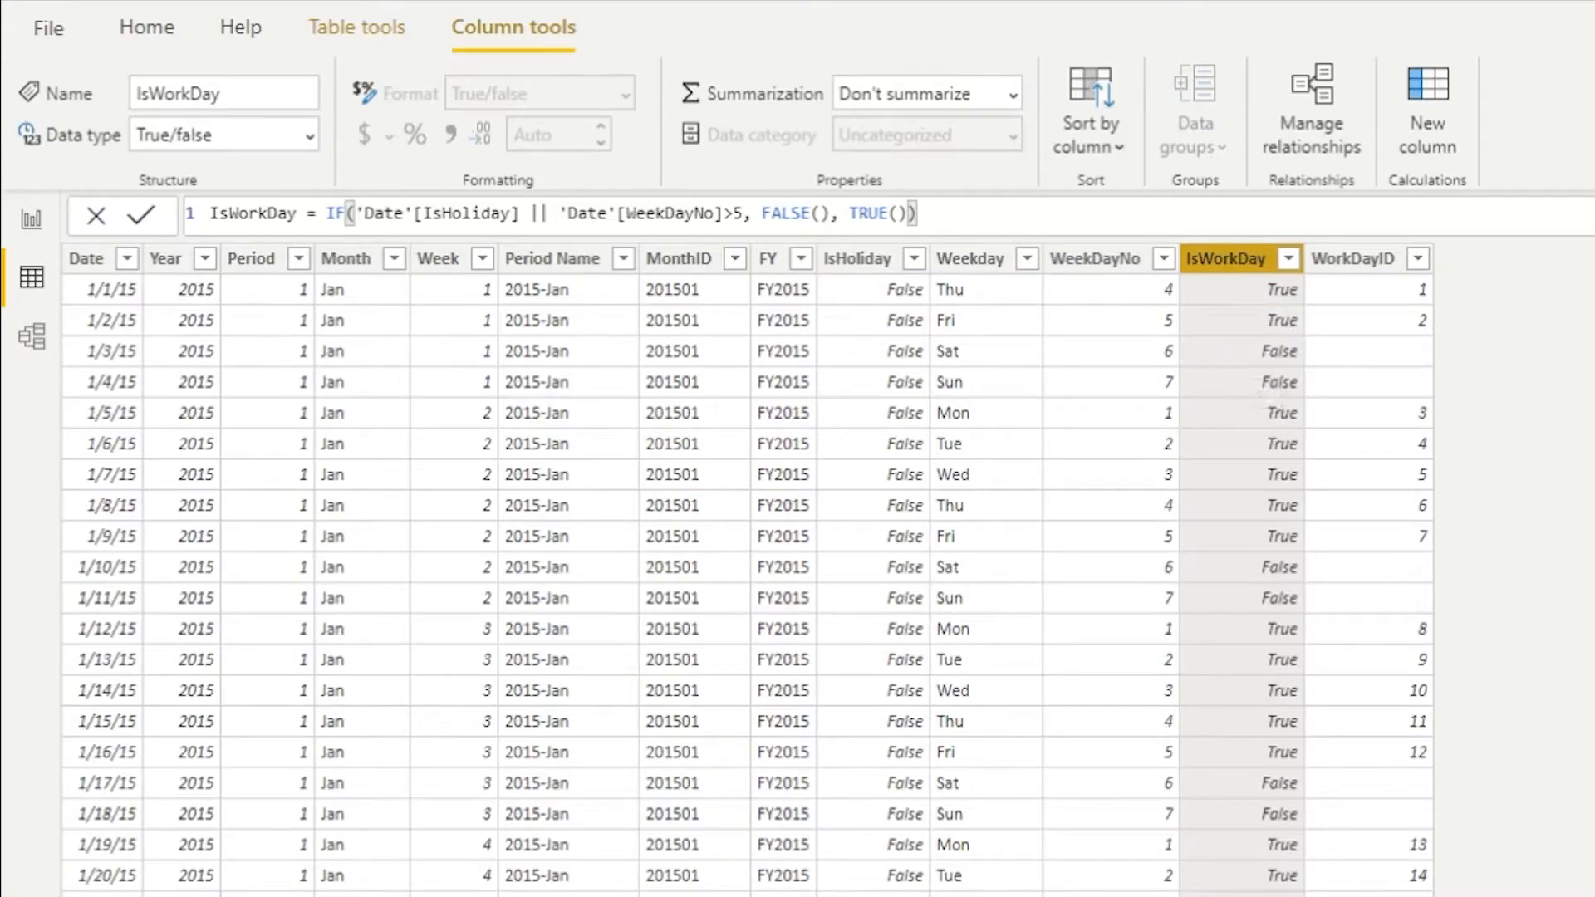
left_click(1354, 259)
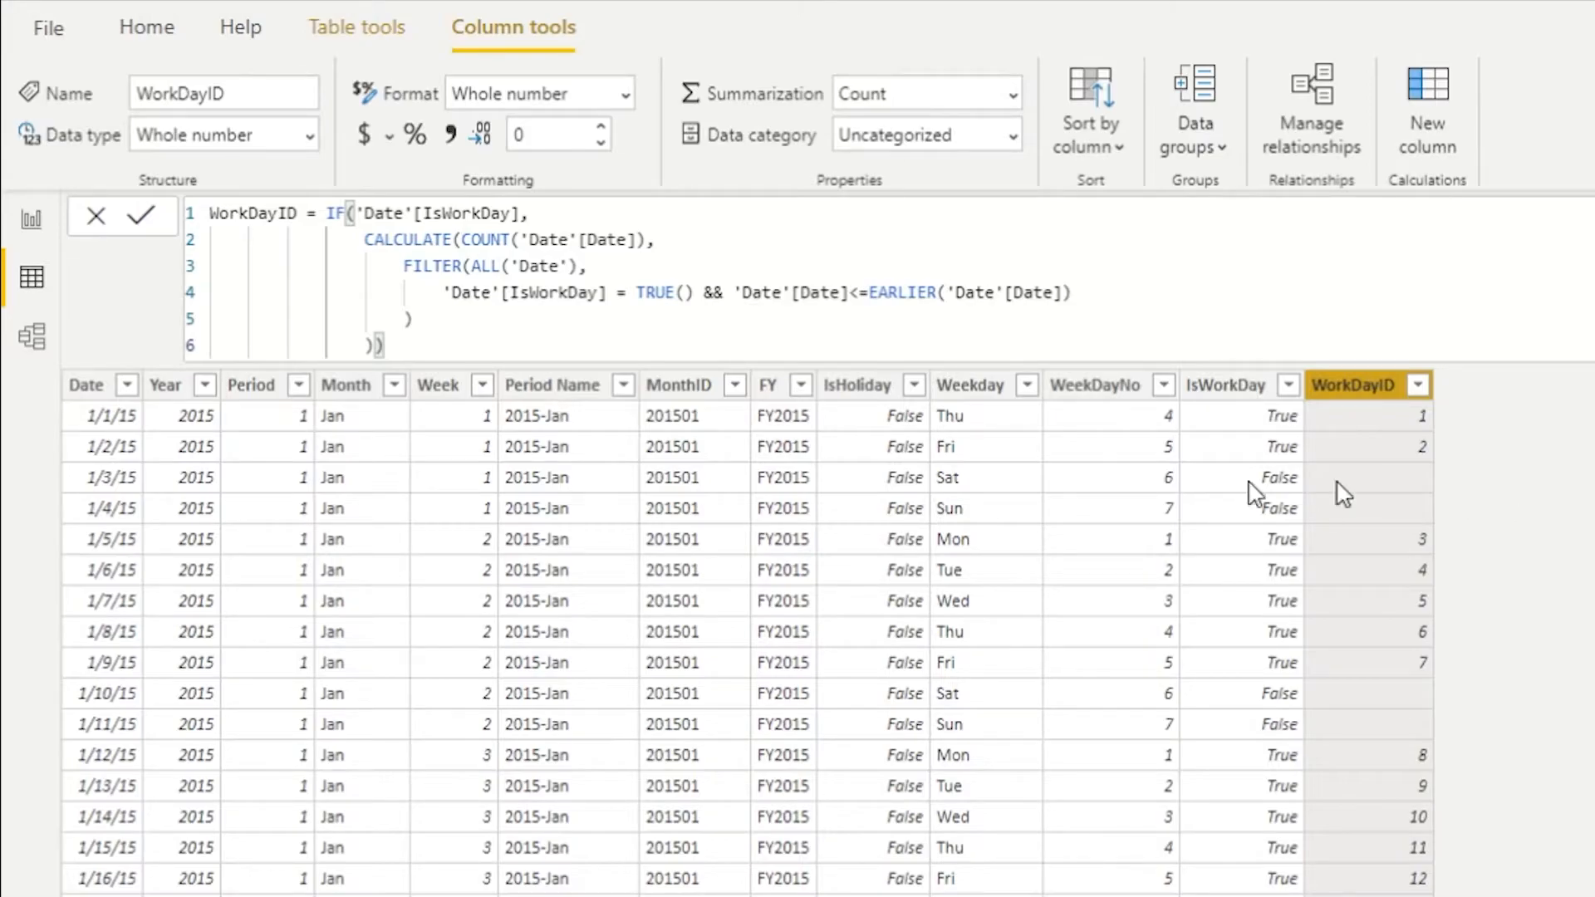
- Examine the WorkDayID formula's CALCULATE, COUNT, FILTER and EARLIER date-comparison parts
double_click(407, 240)
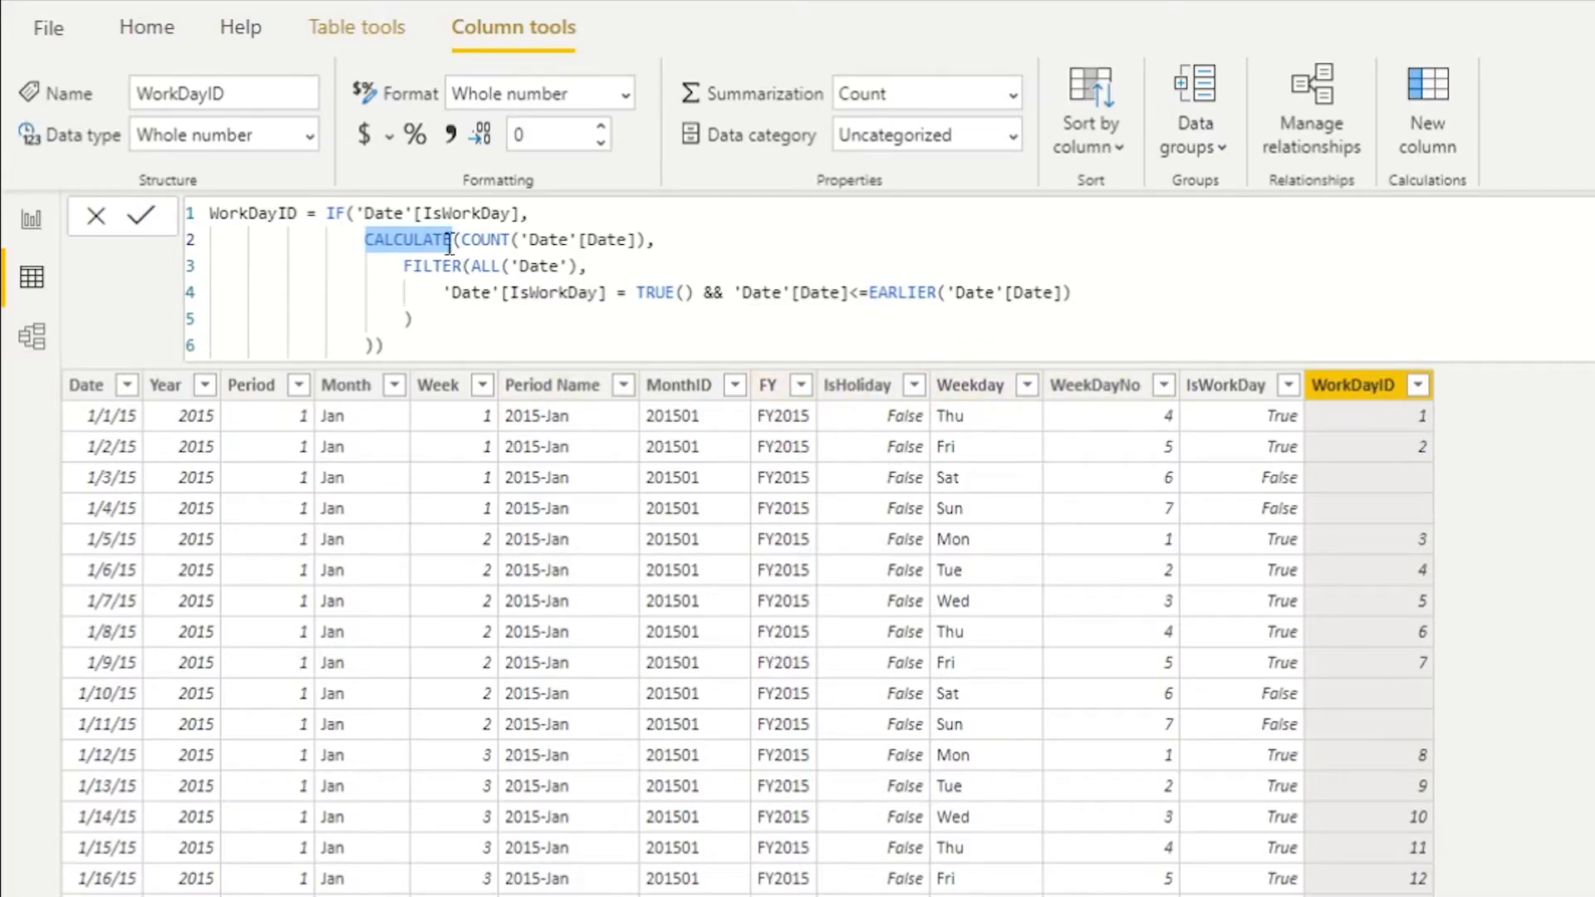
left_click_drag(647, 241, 465, 245)
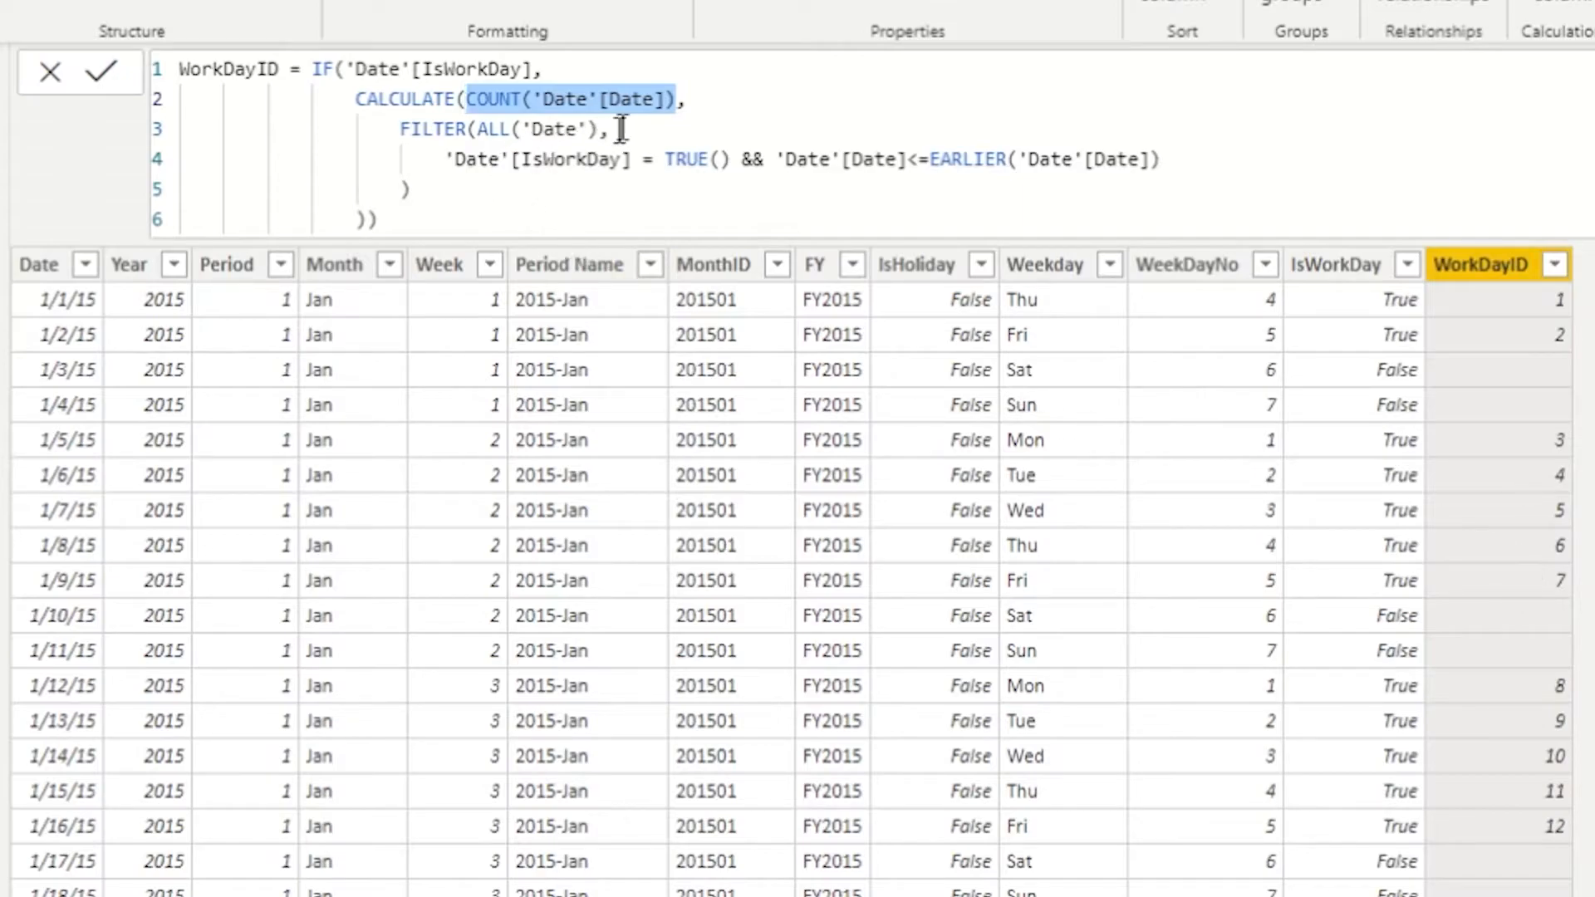
left_click_drag(698, 110, 621, 131)
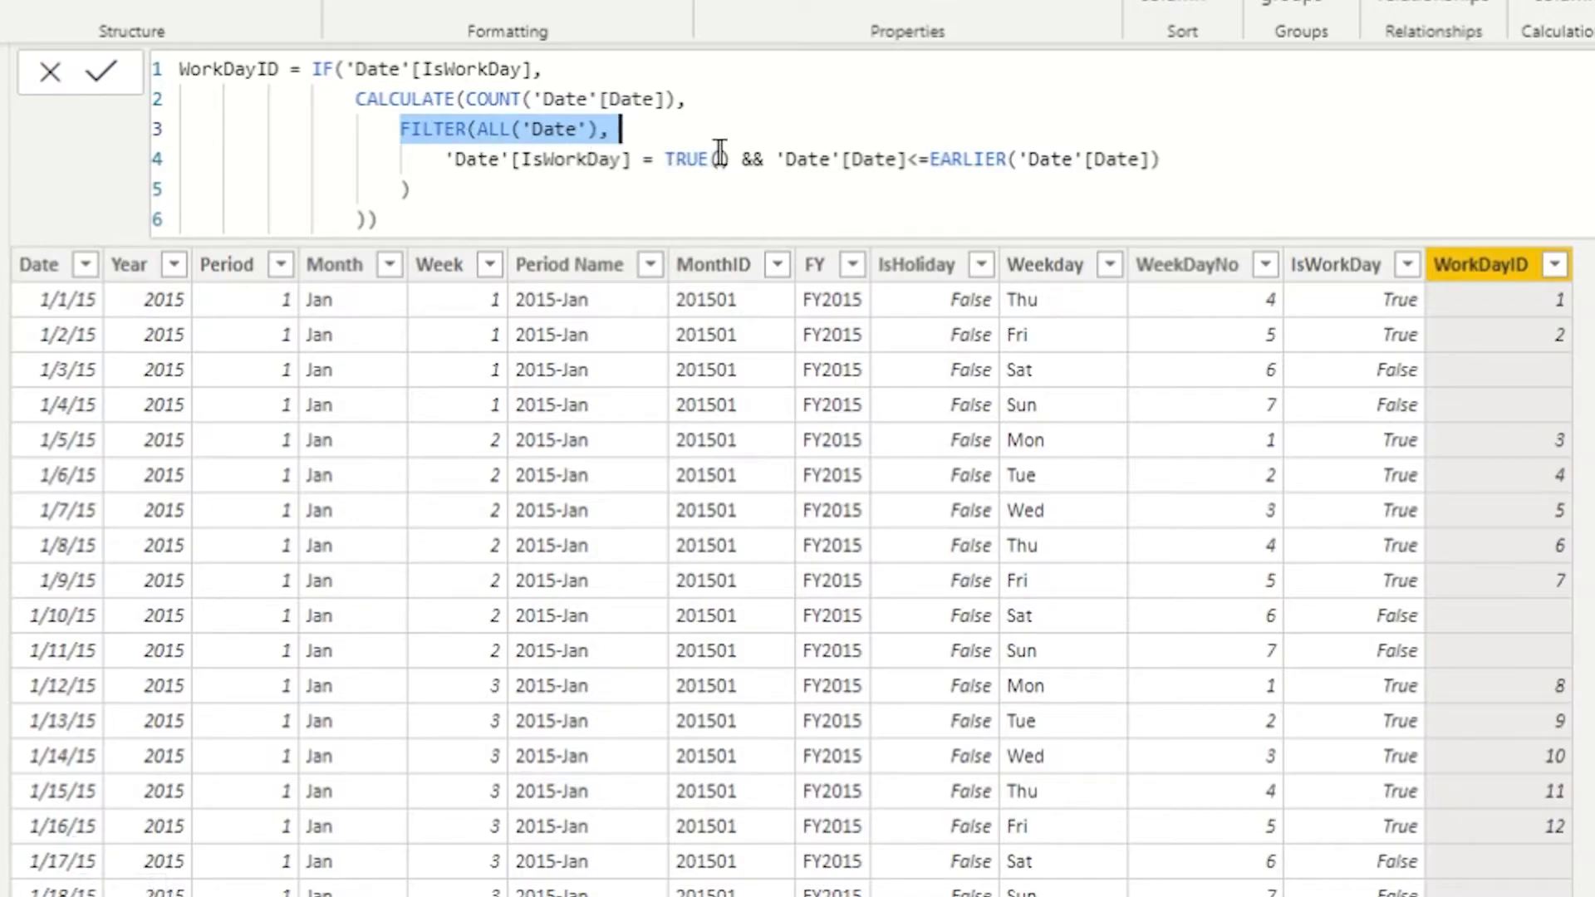
left_click_drag(730, 159, 454, 160)
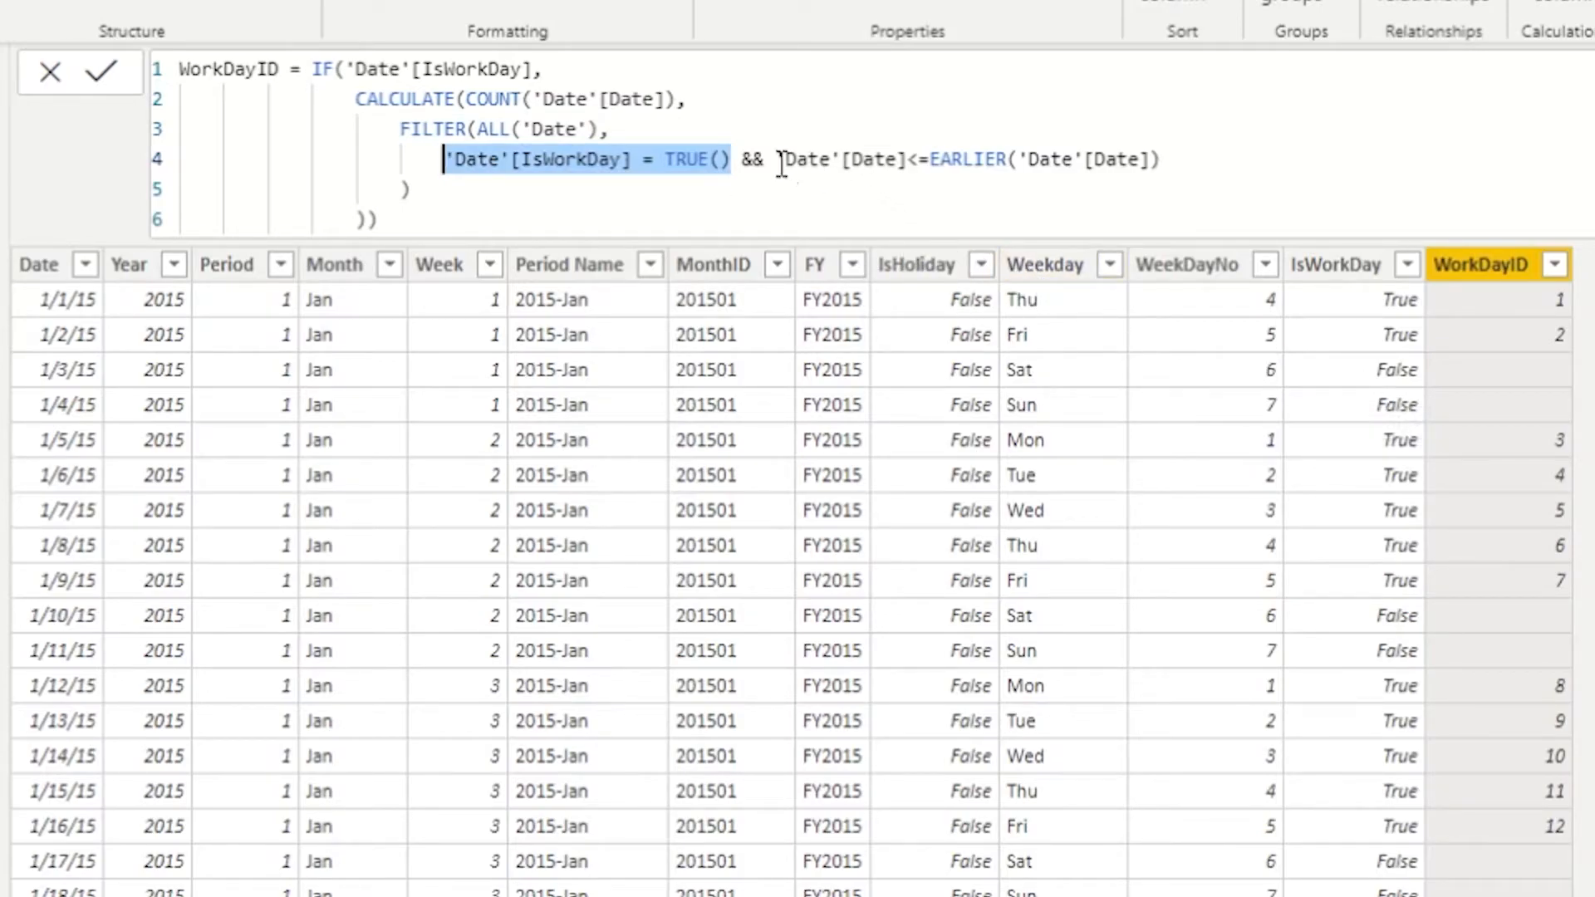
left_click_drag(776, 160, 1156, 171)
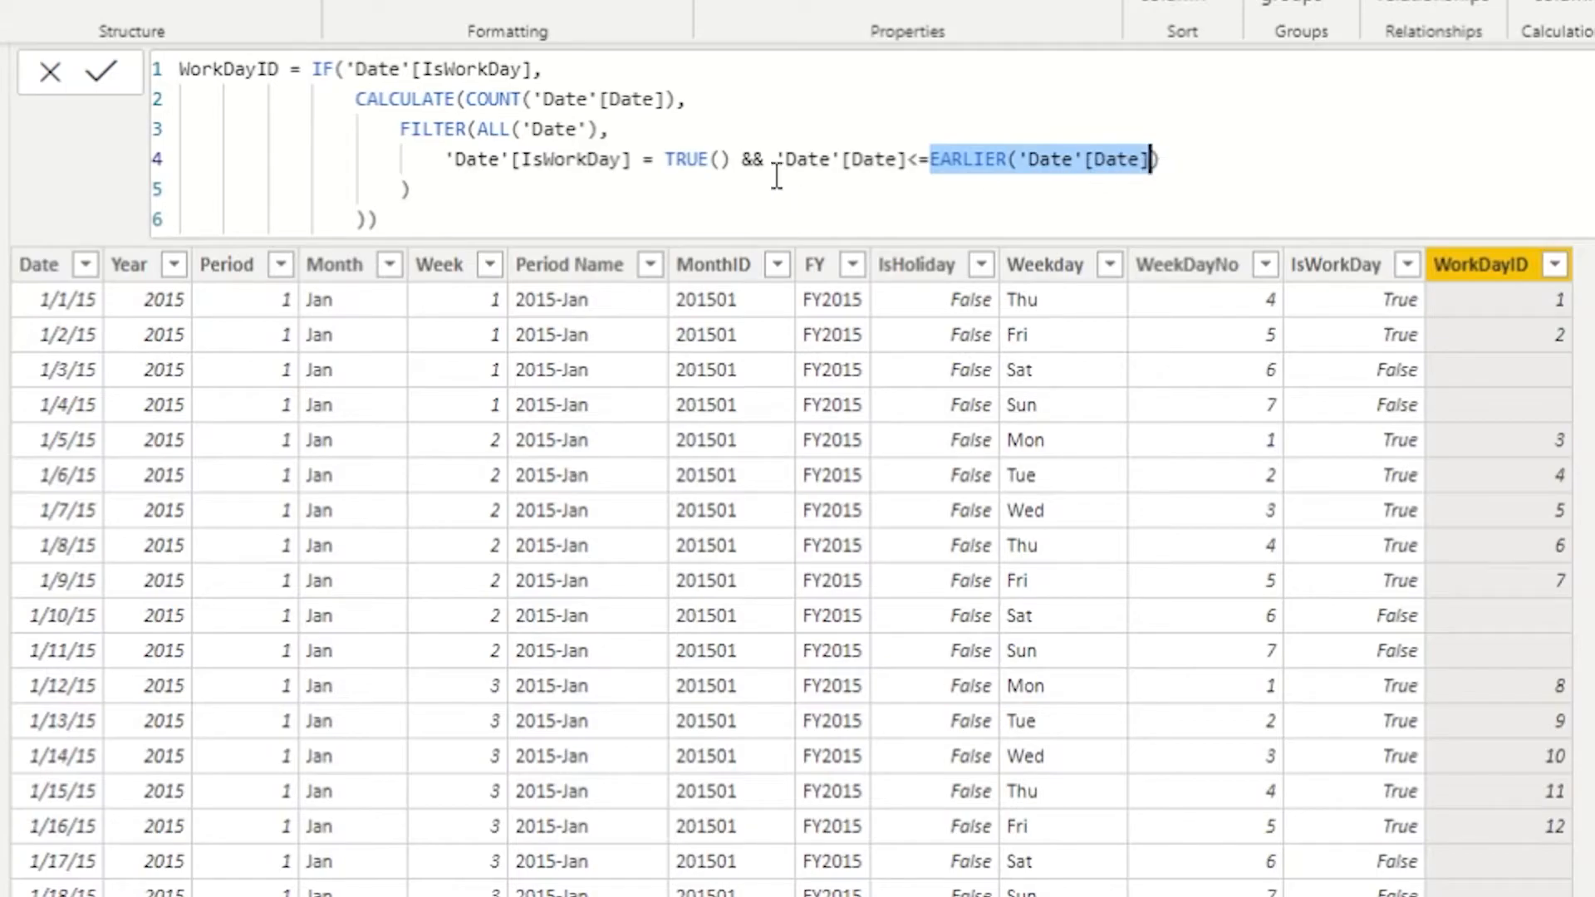
left_click(909, 162)
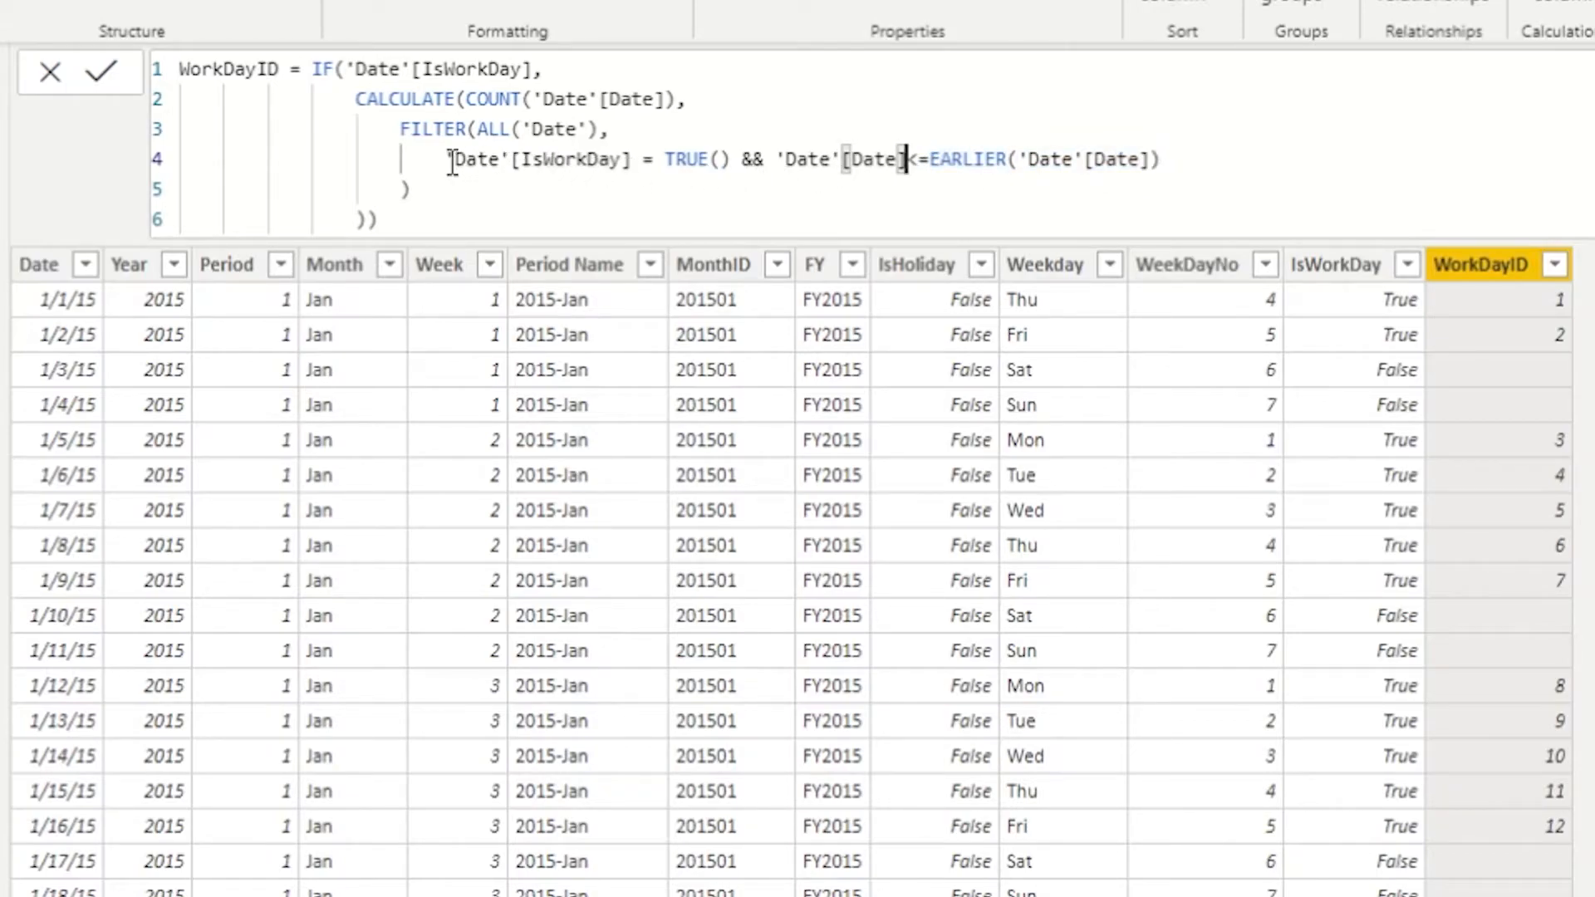
left_click_drag(731, 160, 686, 160)
left_click_drag(561, 172, 478, 176)
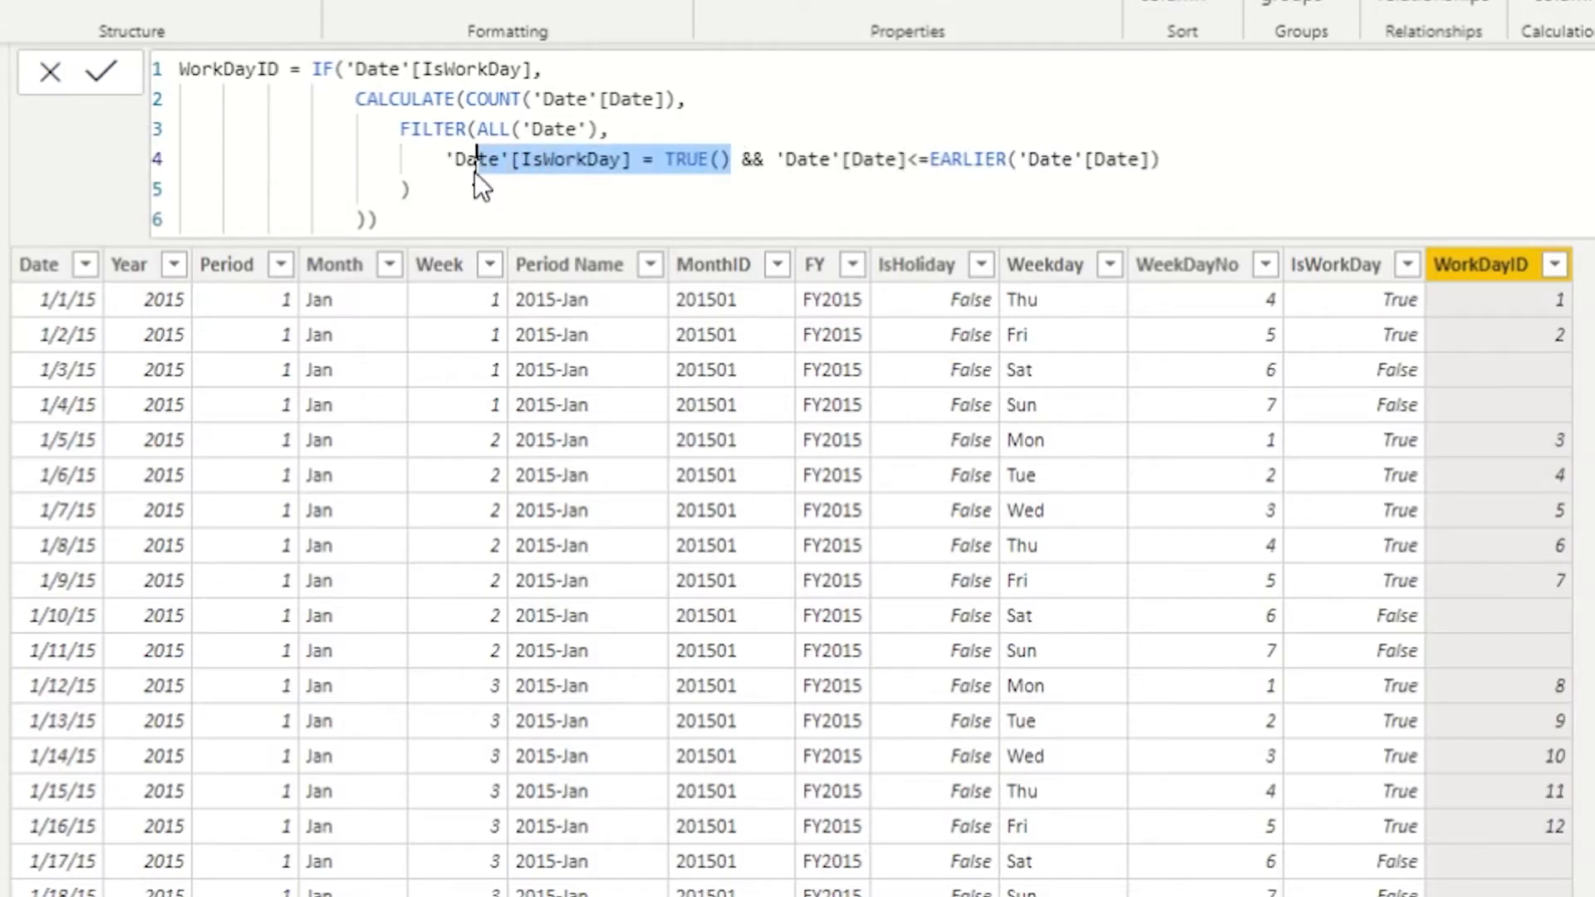
left_click_drag(774, 159, 1150, 160)
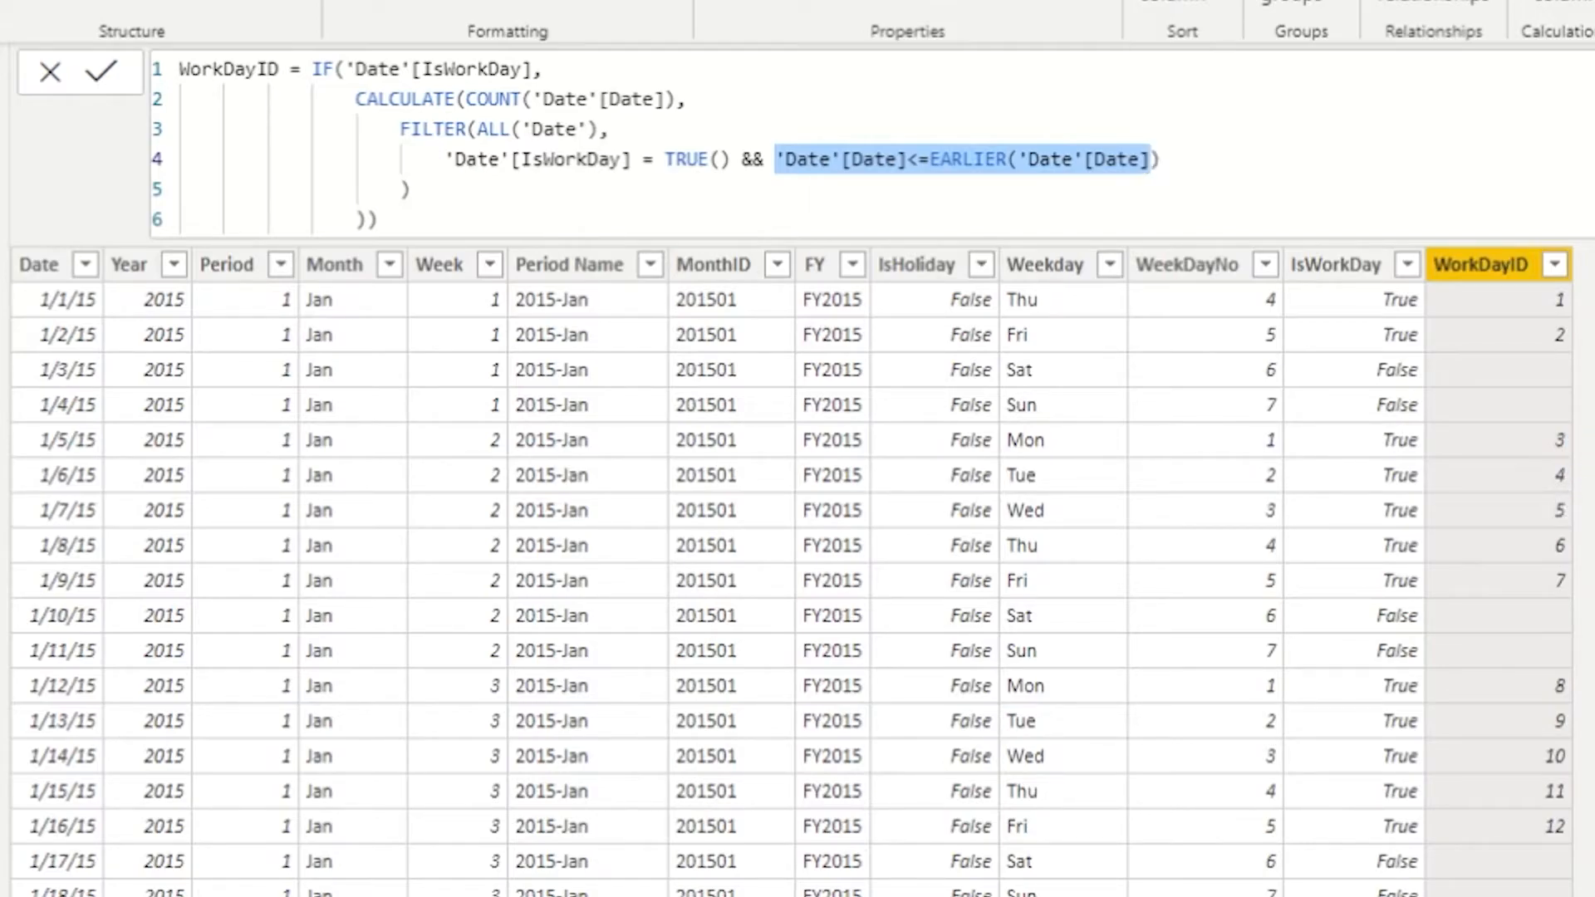
left_click(1502, 440)
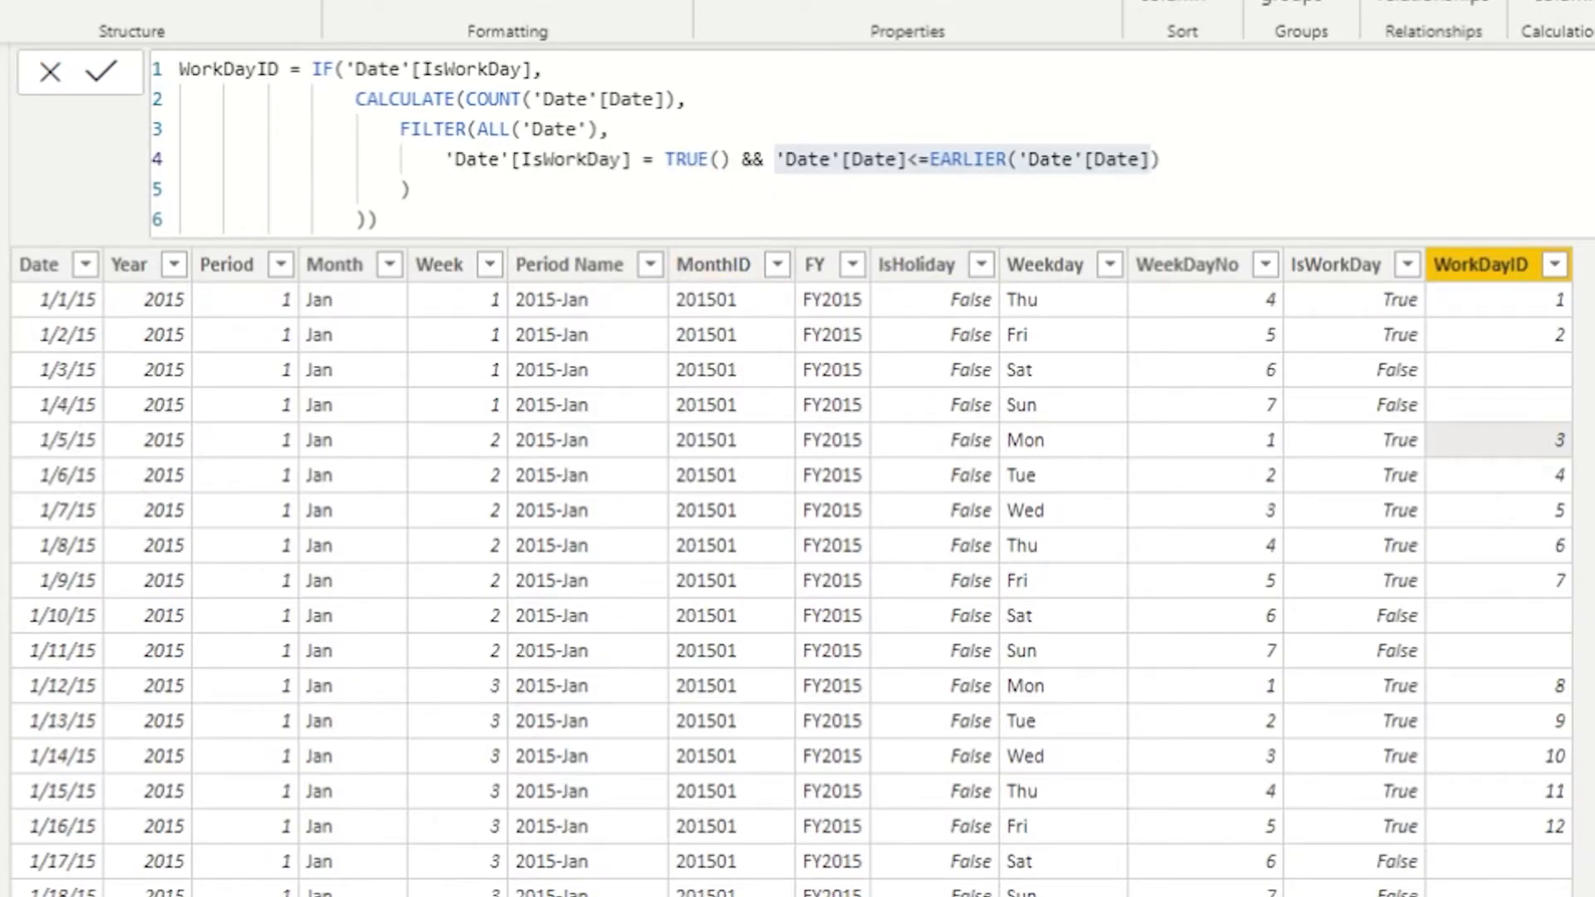
- Review the NoOfWorkDays measure formula, its COUNT of dates and its IsWorkDay filter argument
left_click(1228, 212)
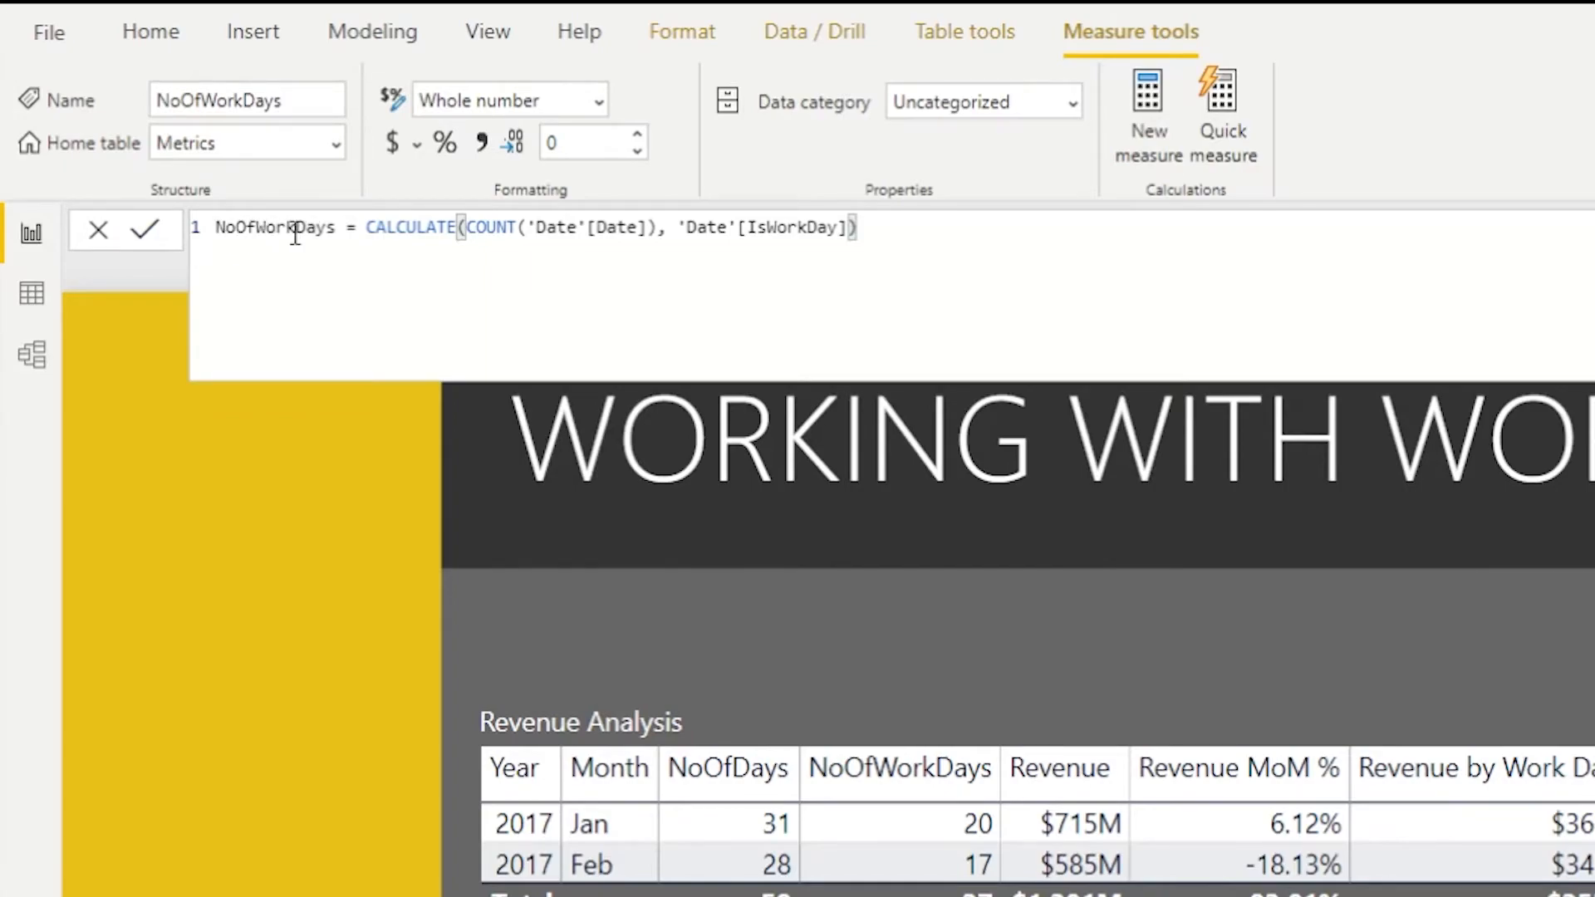
double_click(414, 228)
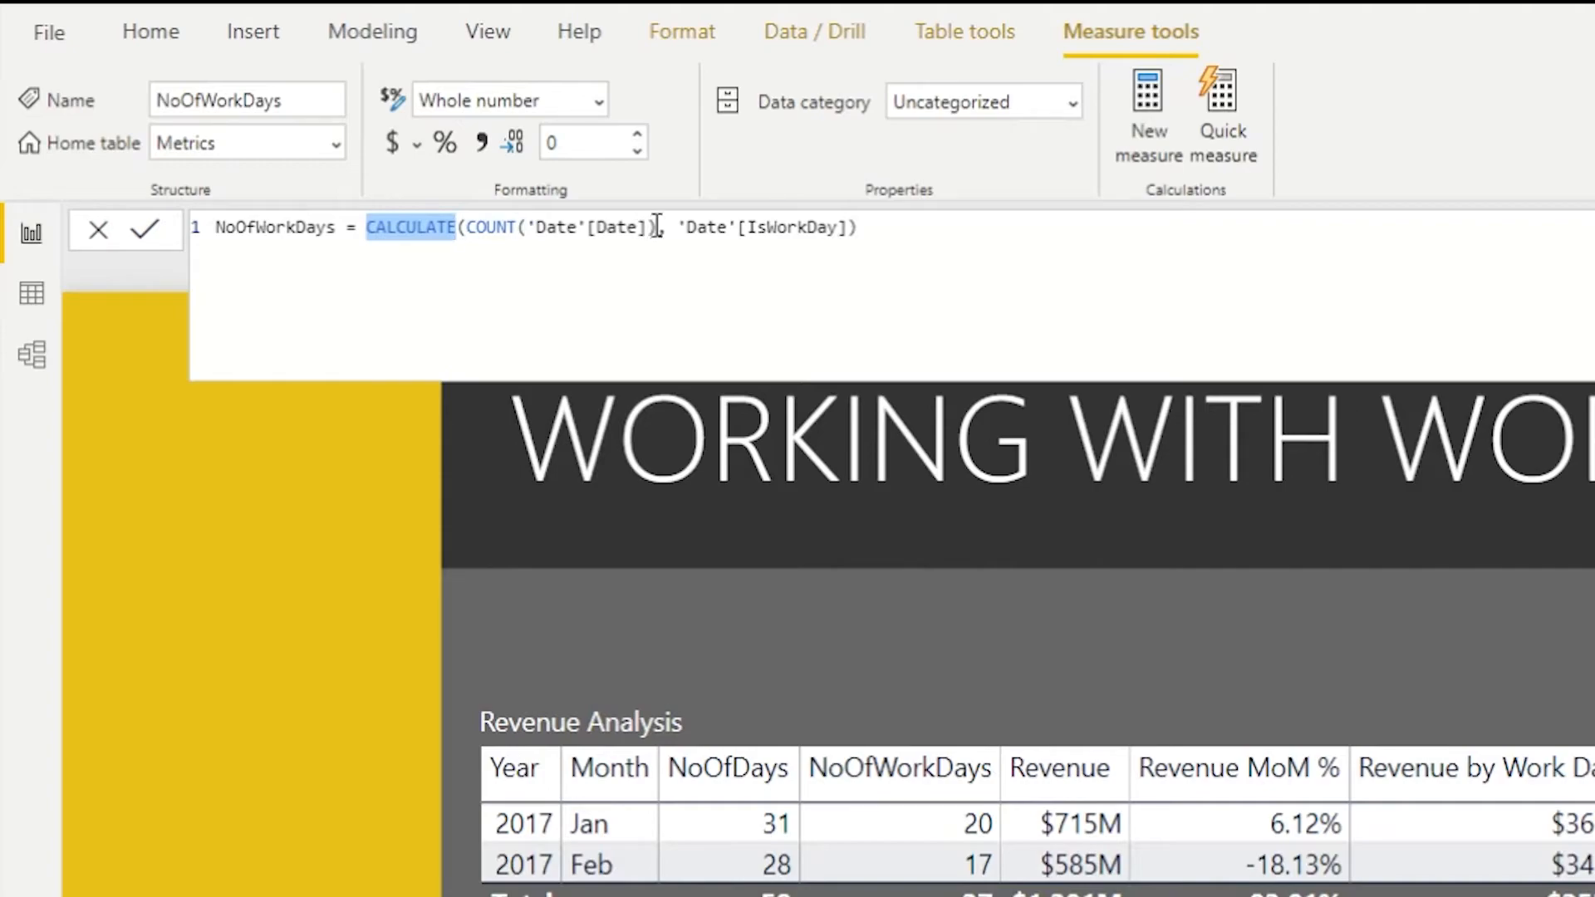
left_click_drag(679, 227, 848, 230)
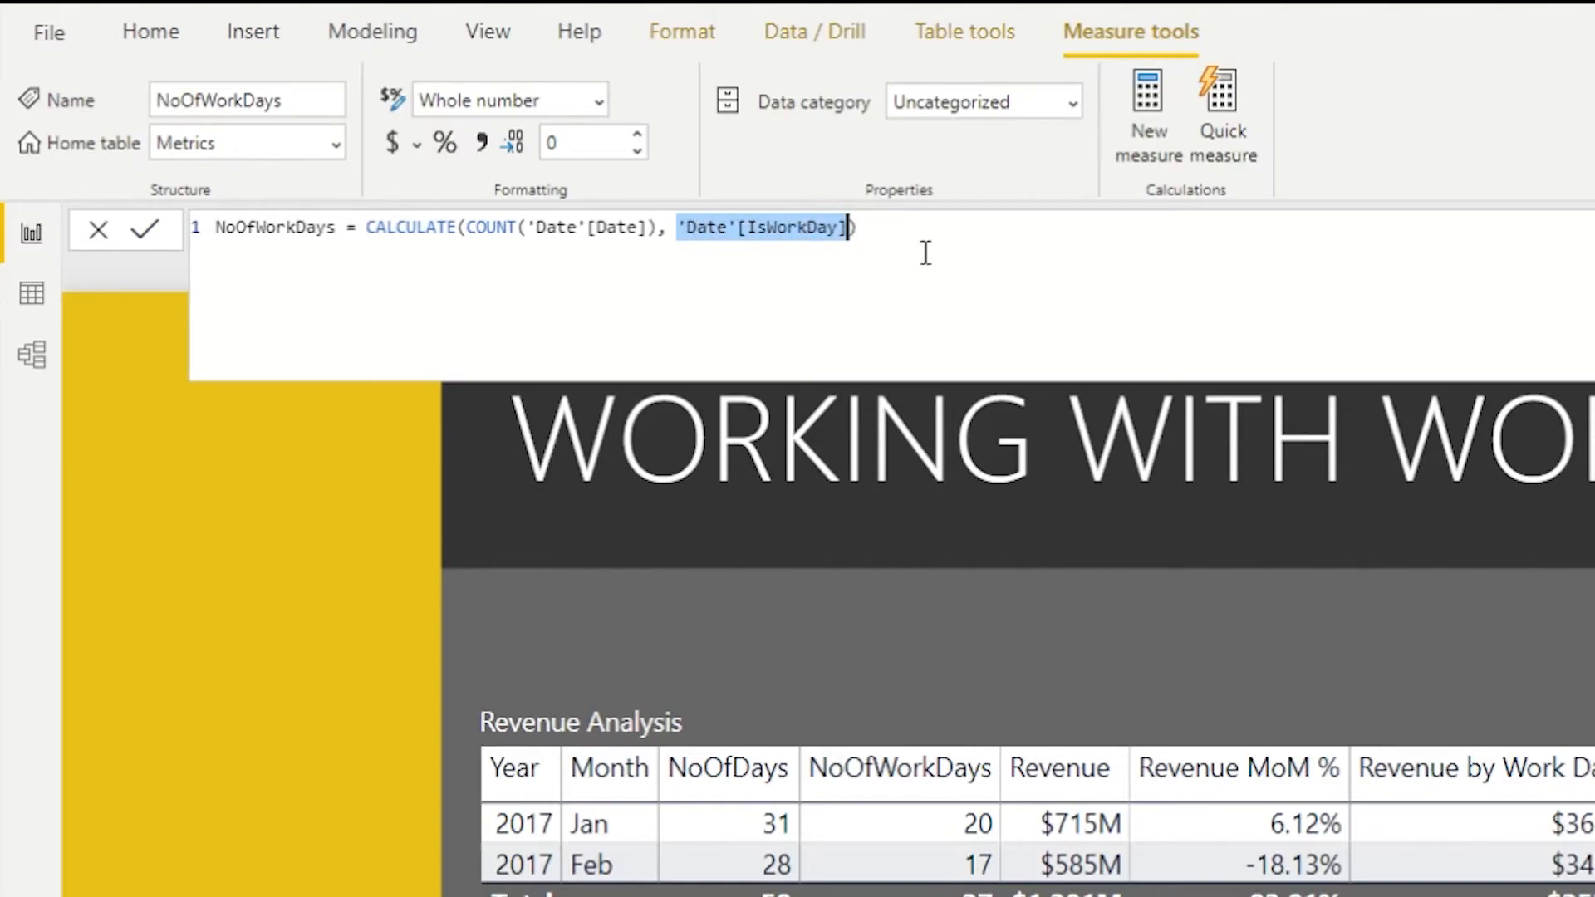
left_click(895, 237)
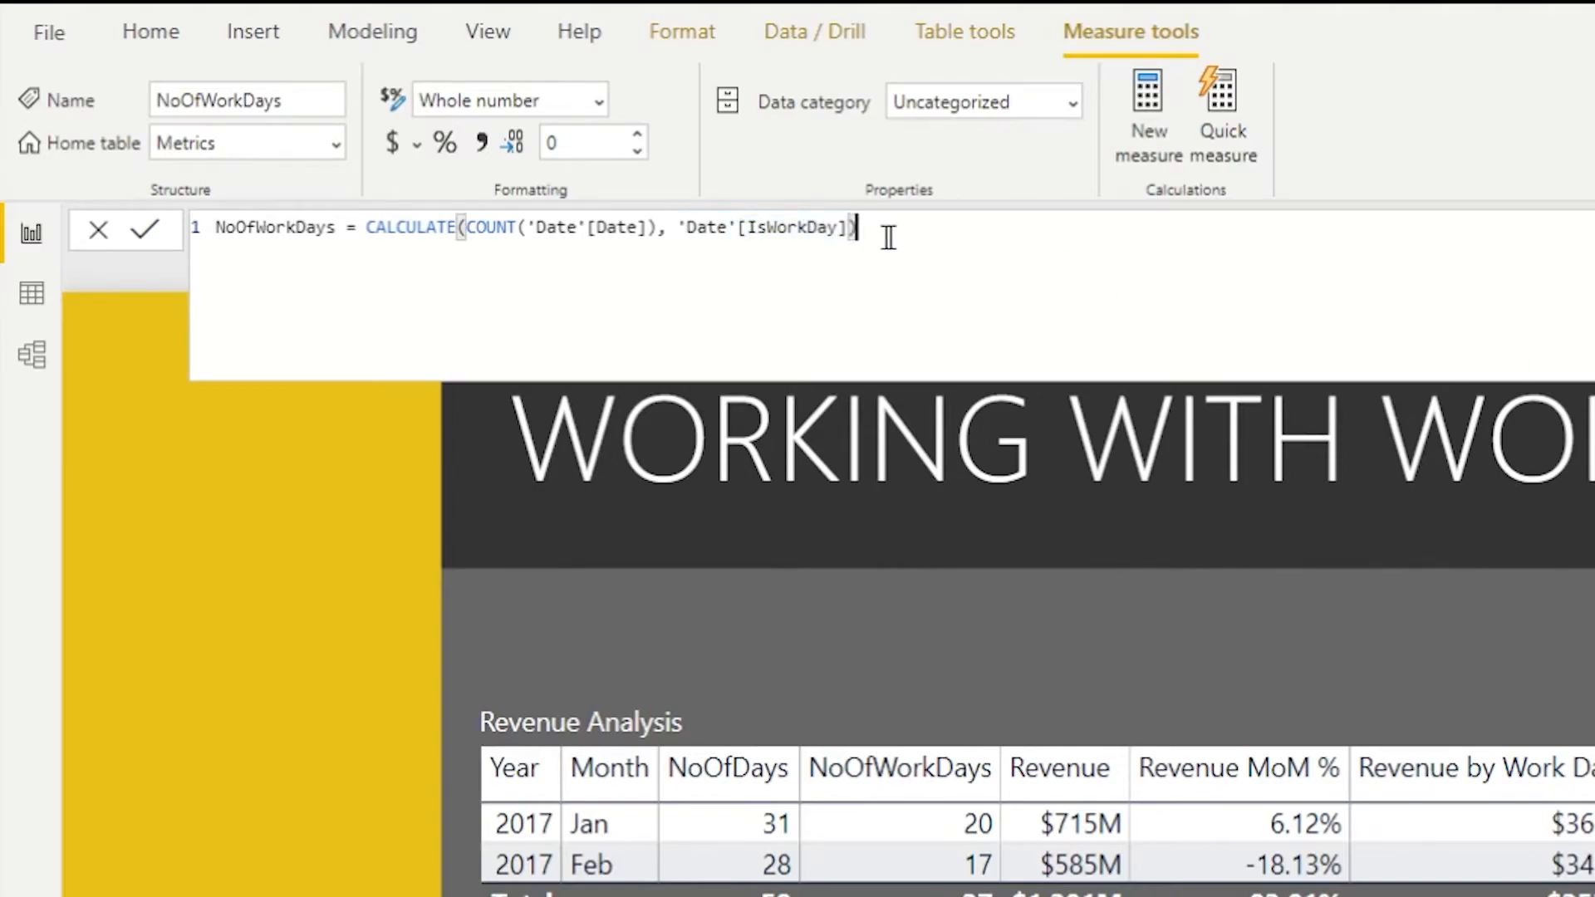
left_click_drag(894, 232, 220, 241)
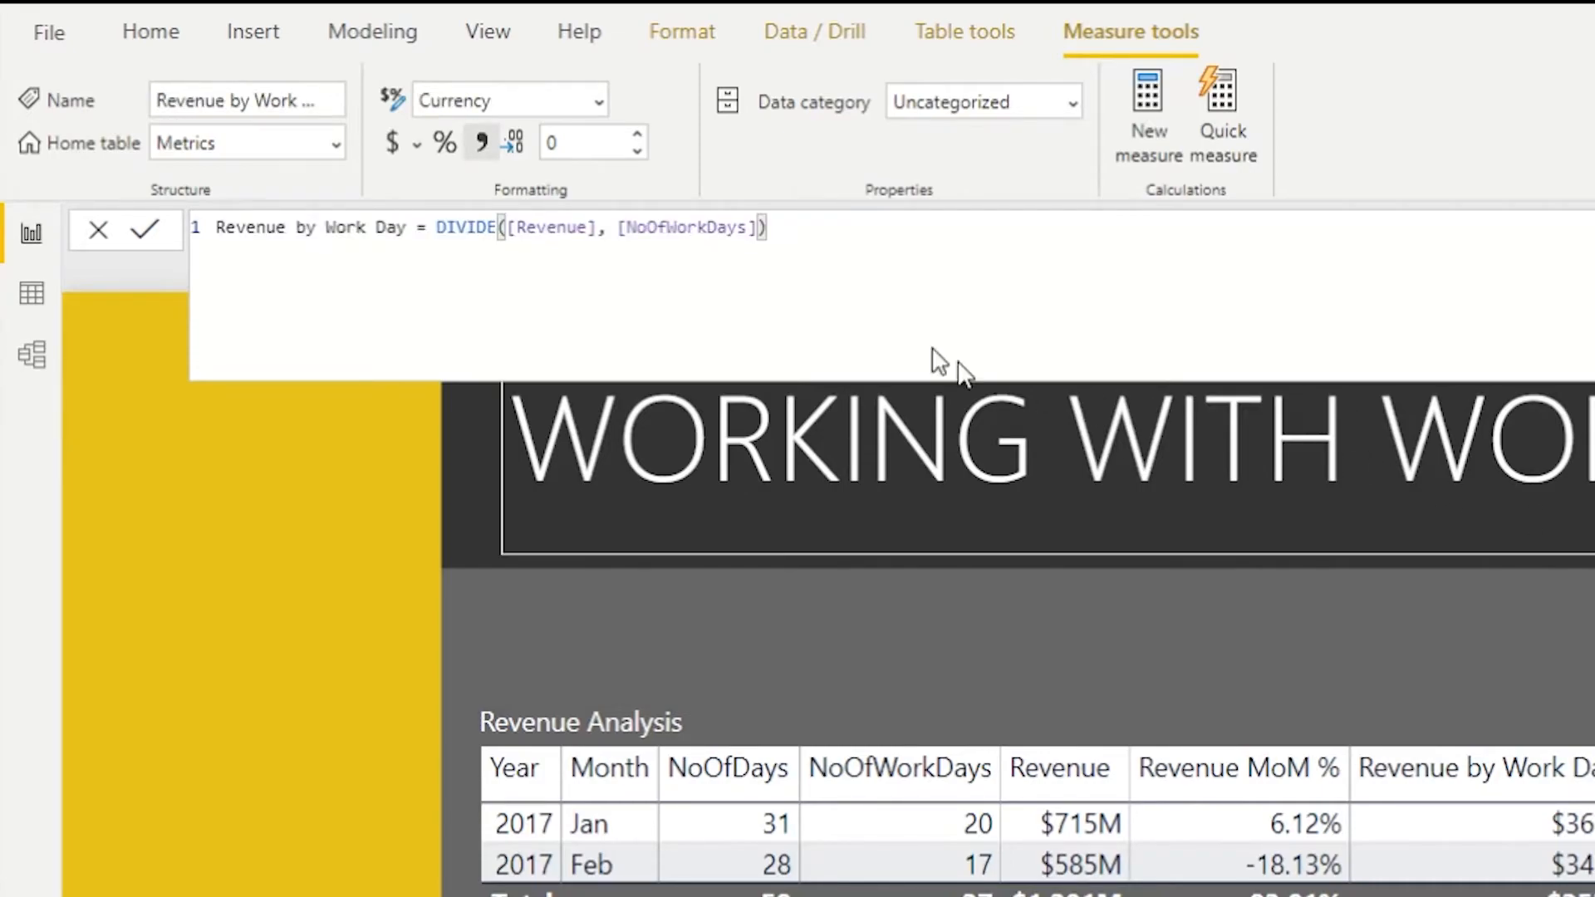
- Review the Revenue by Work Day measure formula dividing Revenue by NoOfWorkDays
double_click(555, 229)
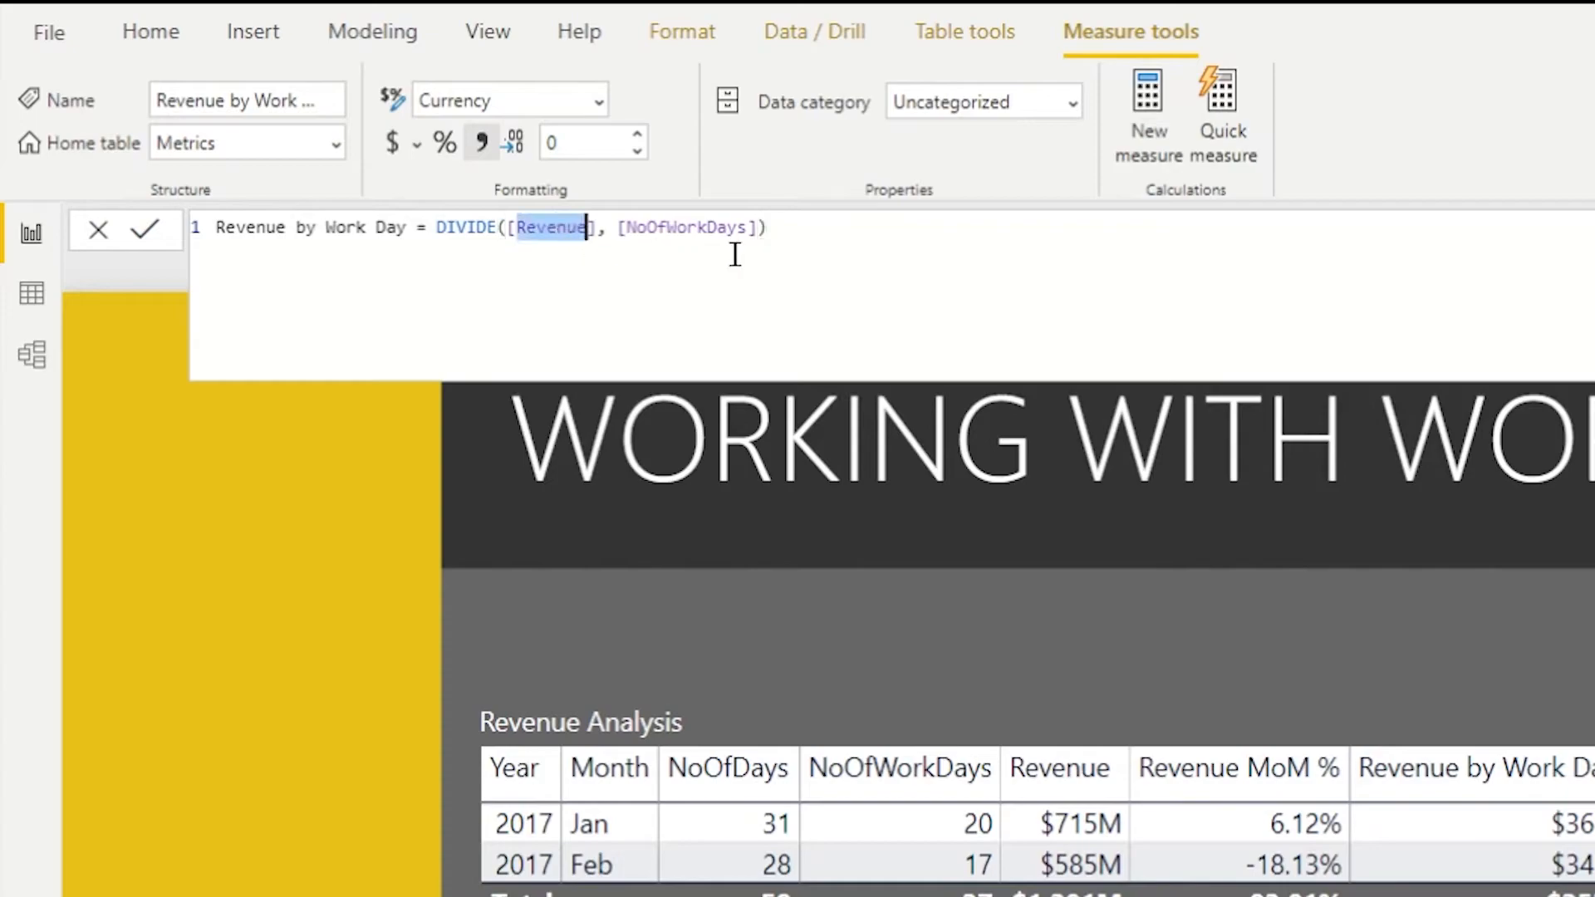
double_click(694, 229)
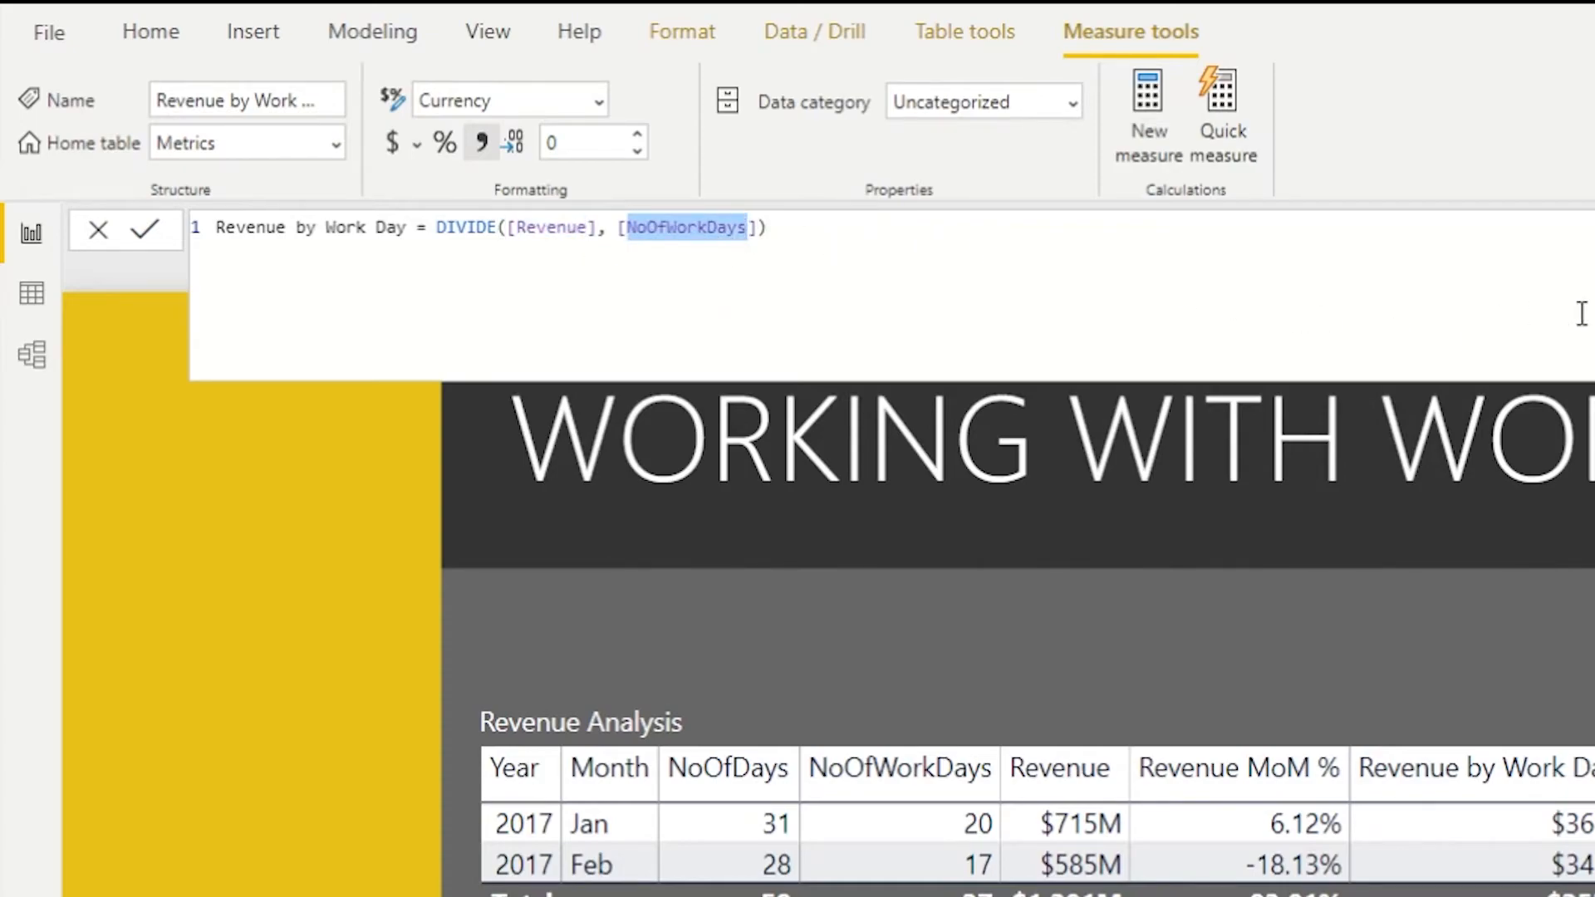
left_click(1346, 283)
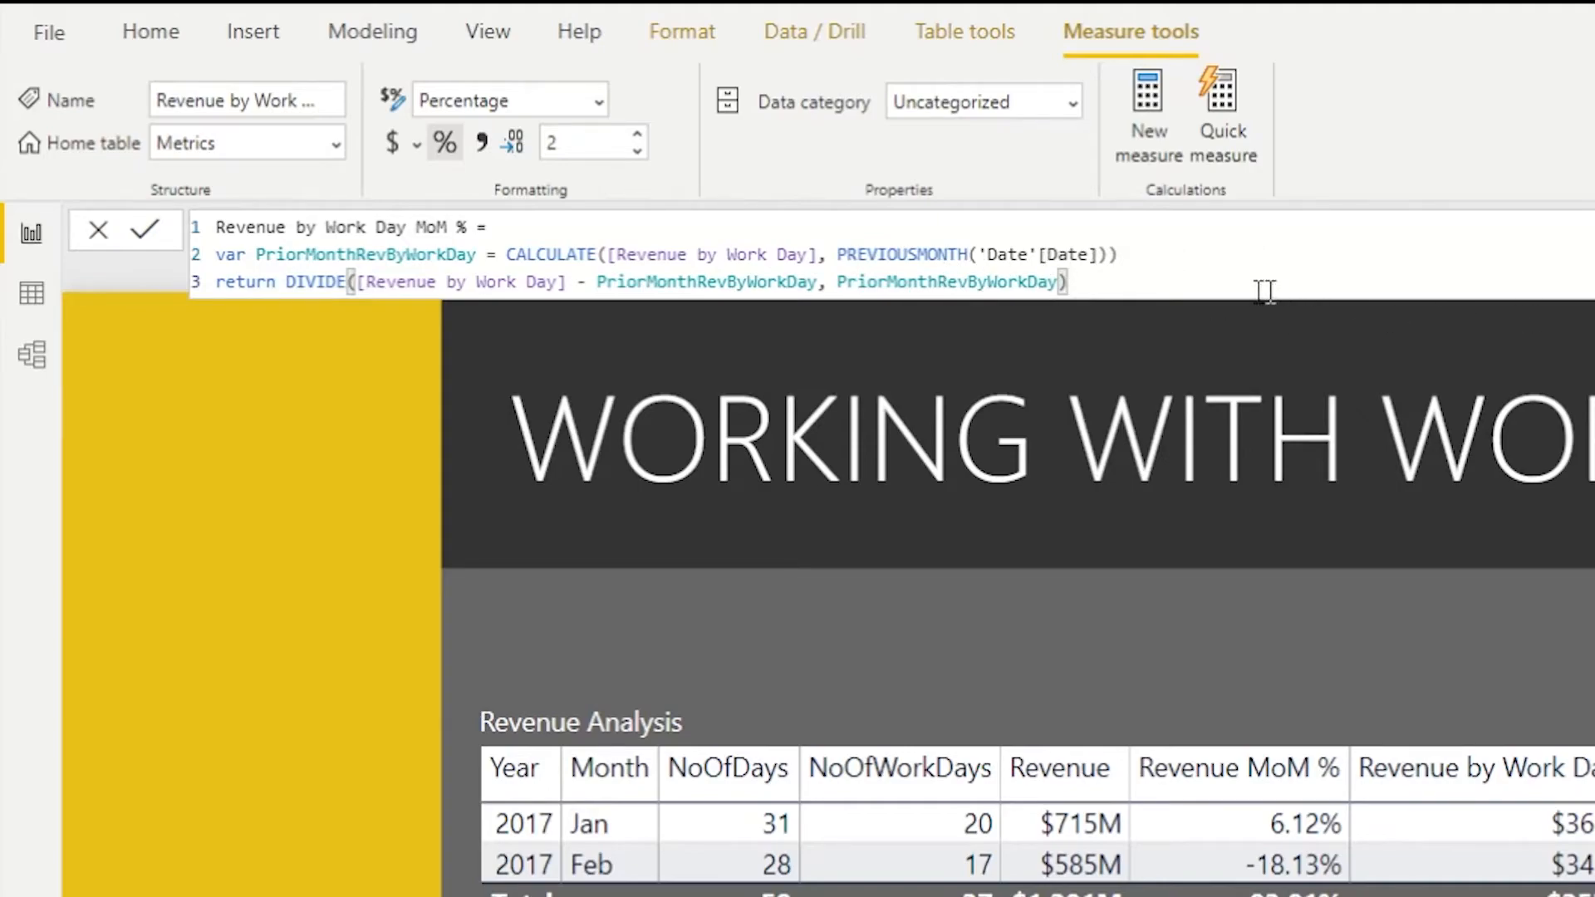
- Review the Revenue by Work Day MoM % formula's PriorMonthRevByWorkDay variable and its DIVIDE return expression
double_click(338, 254)
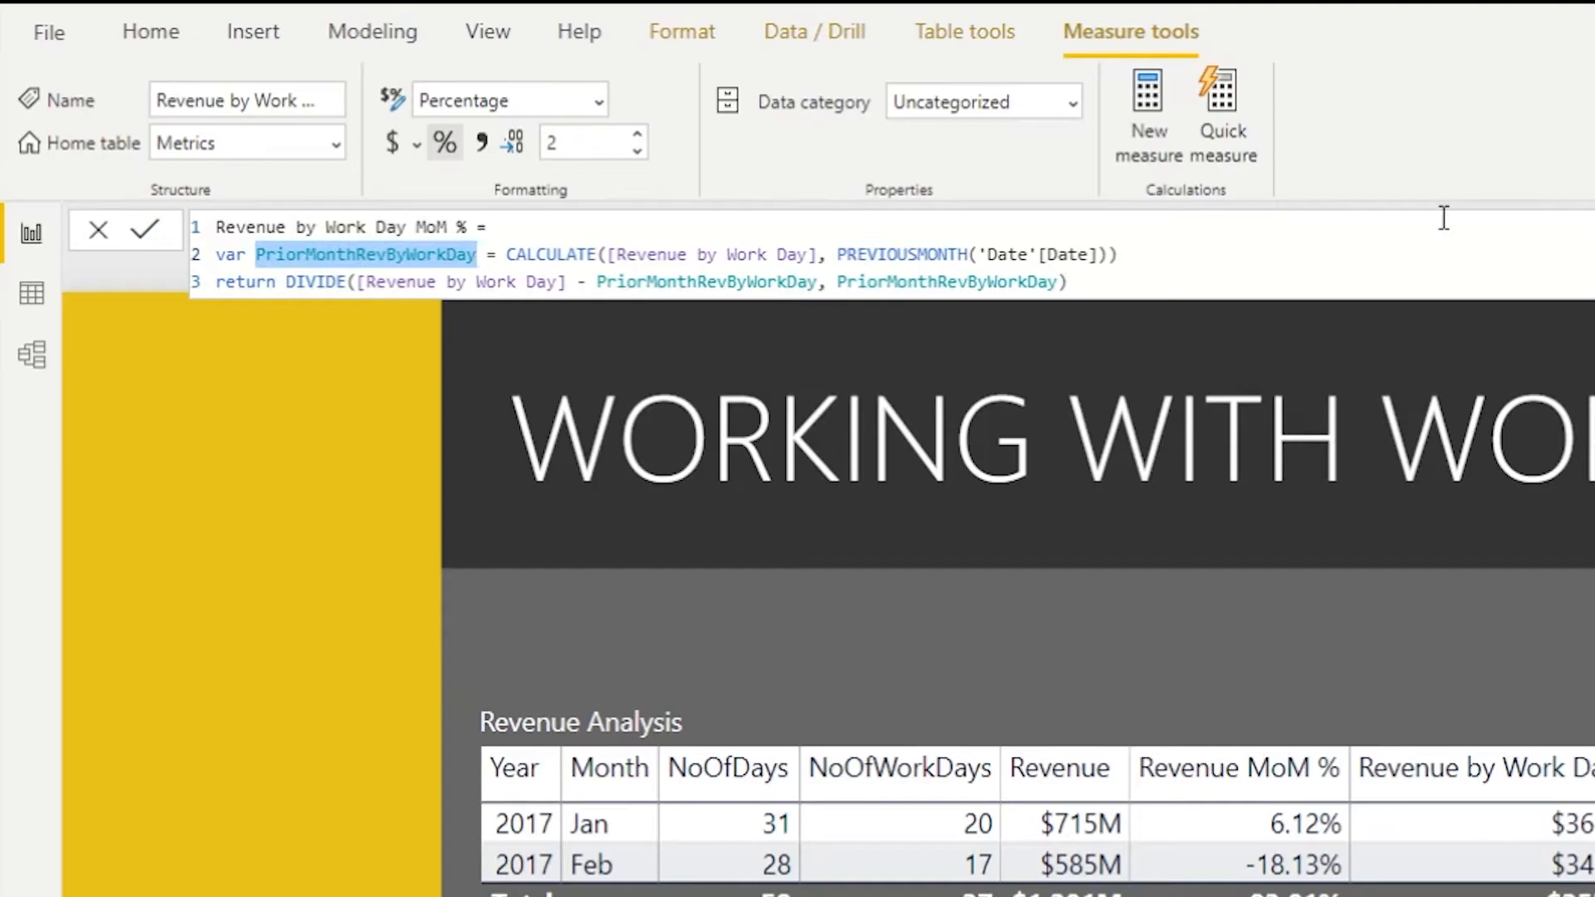
double_click(413, 282)
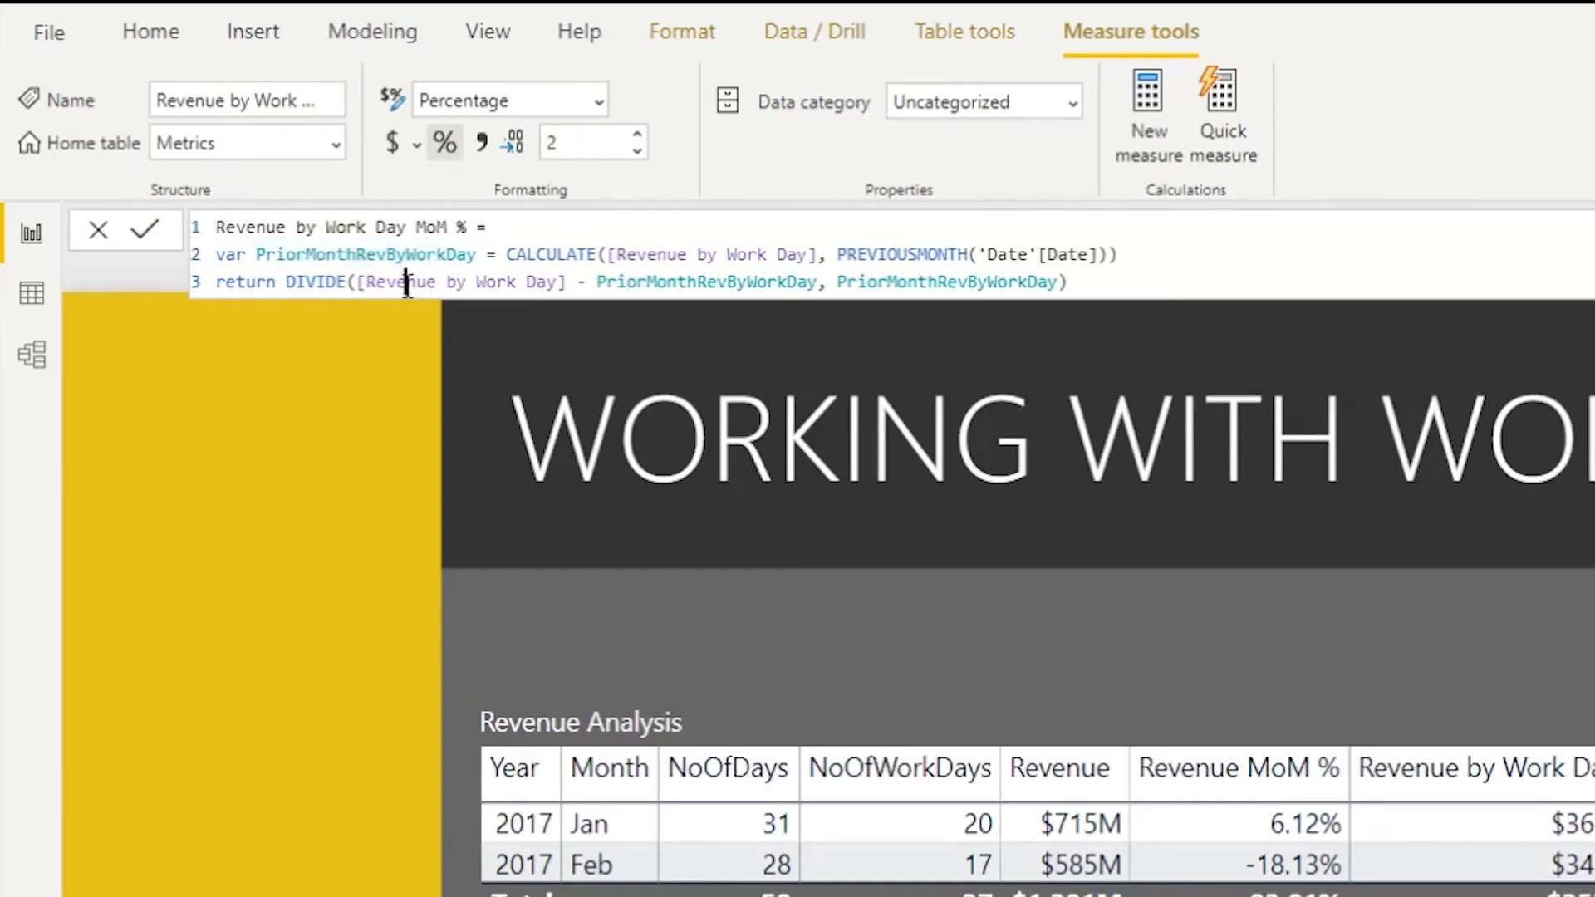
double_click(710, 283)
double_click(901, 283)
left_click(1107, 283)
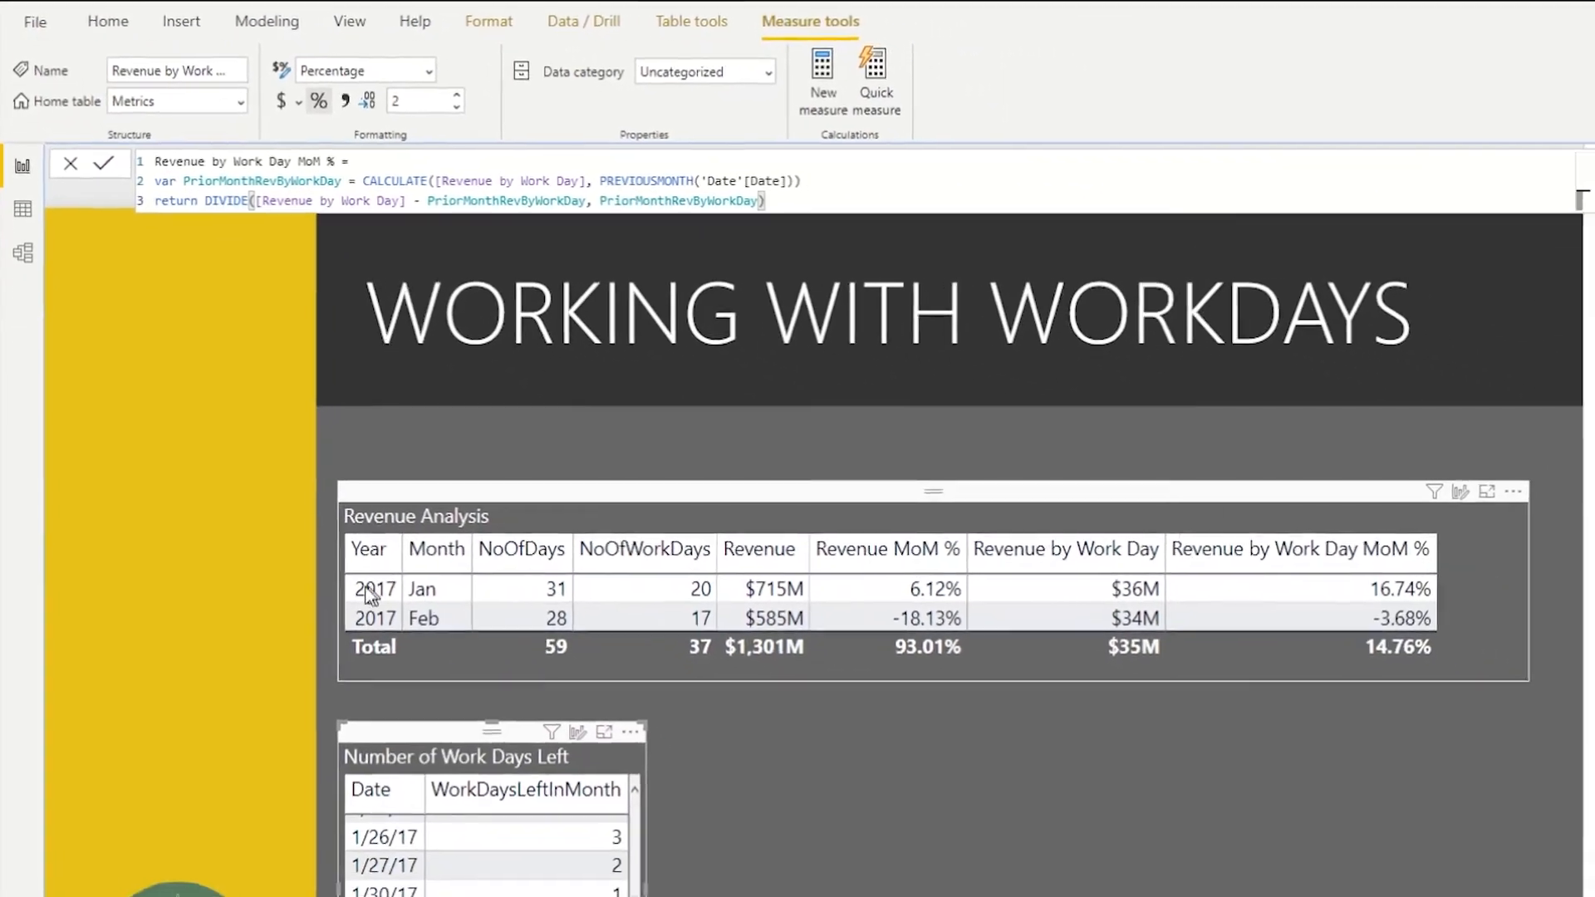
- Open the WorkDaysLeftInMonth measure used by the Number of Work Days Left table
left_click(1178, 665)
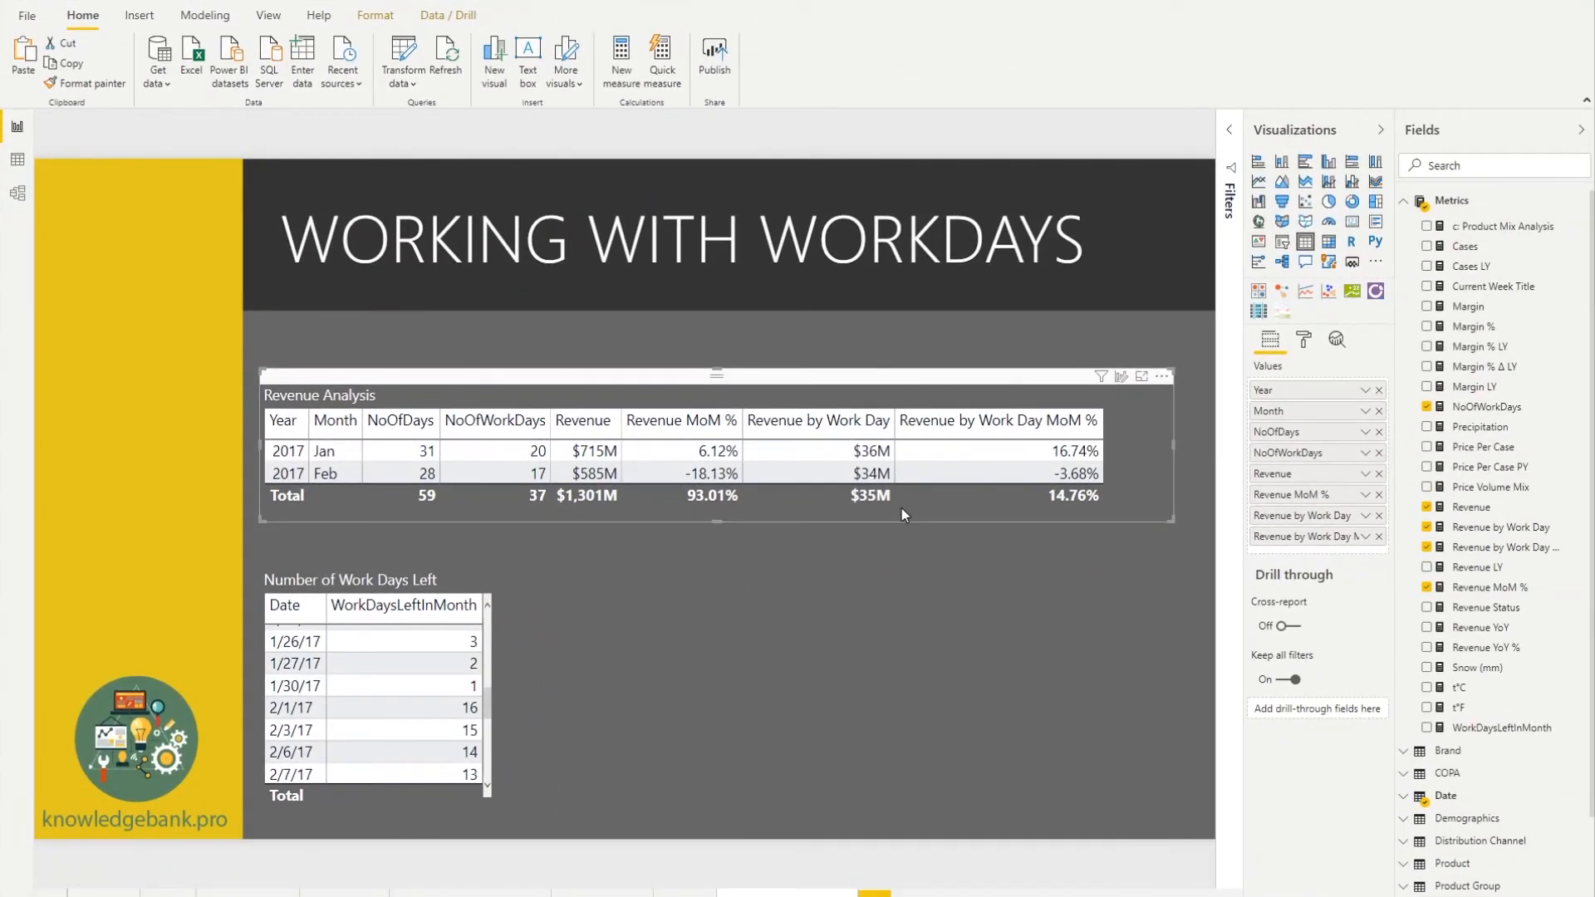
left_click(370, 577)
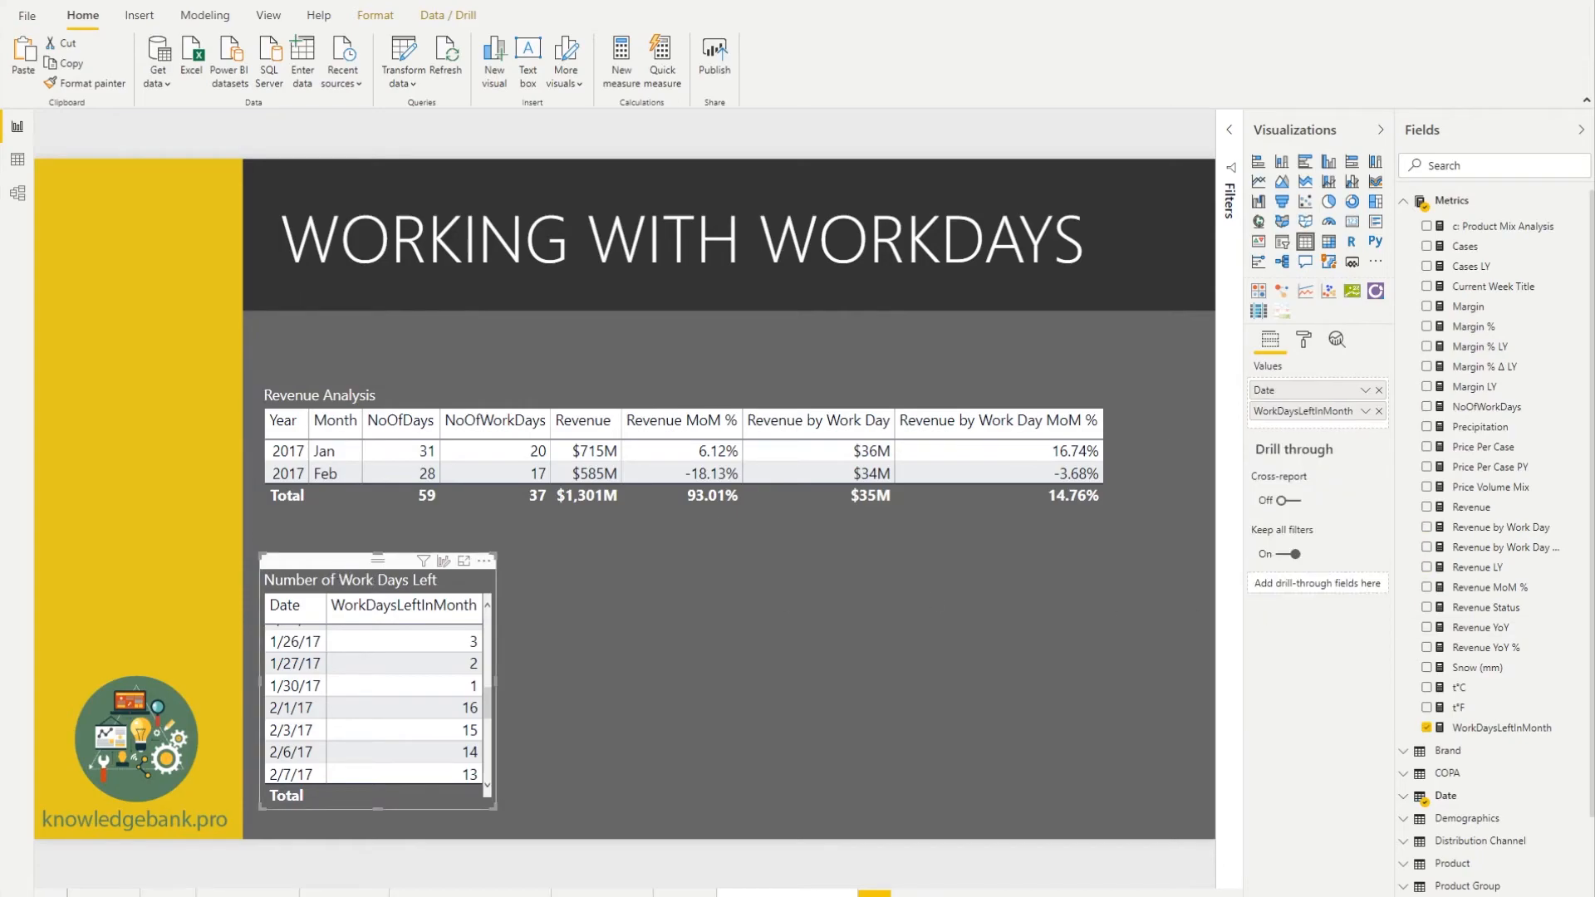
left_click(1501, 728)
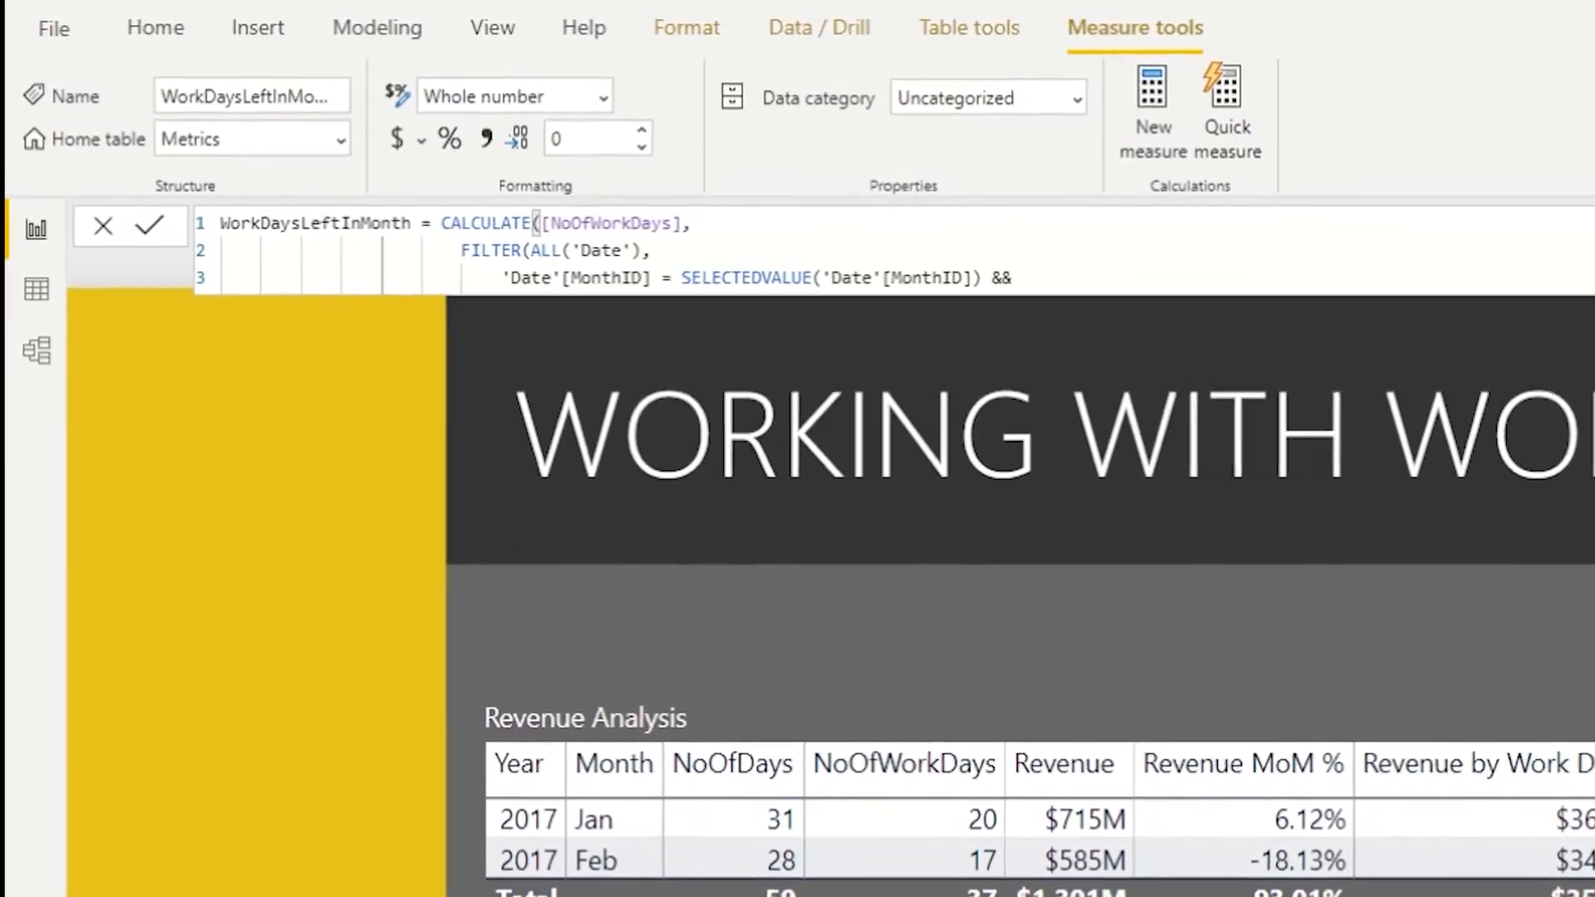
- Examine the WorkDaysLeftInMonth formula's CALCULATE of NoOfWorkDays and its FILTER(ALL('Date')) argument
double_click(386, 221)
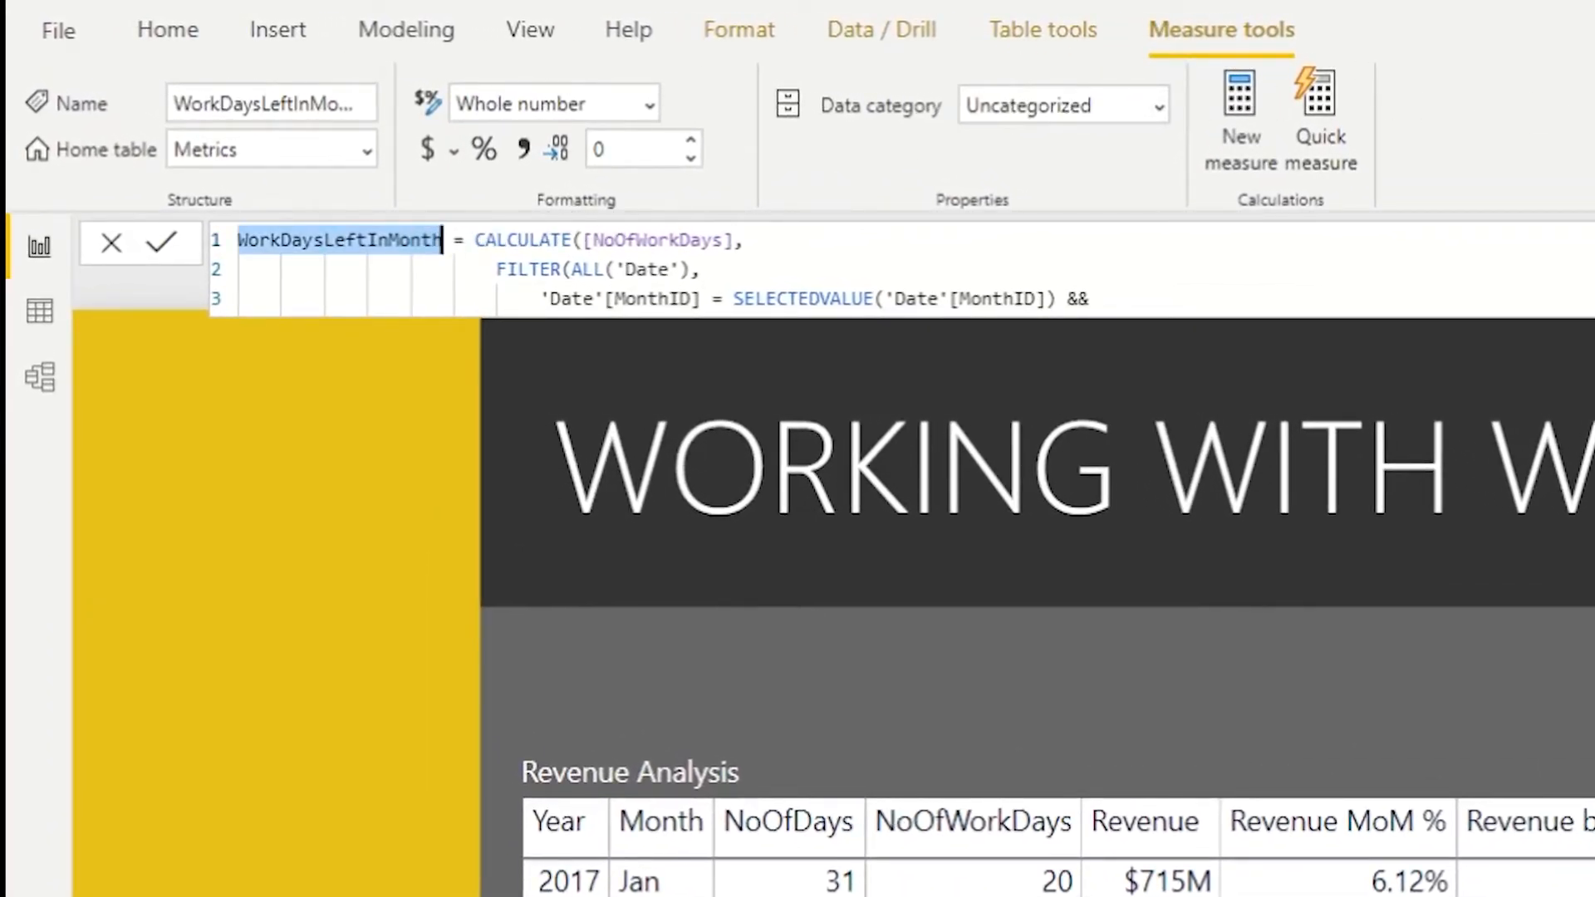
left_click(837, 254)
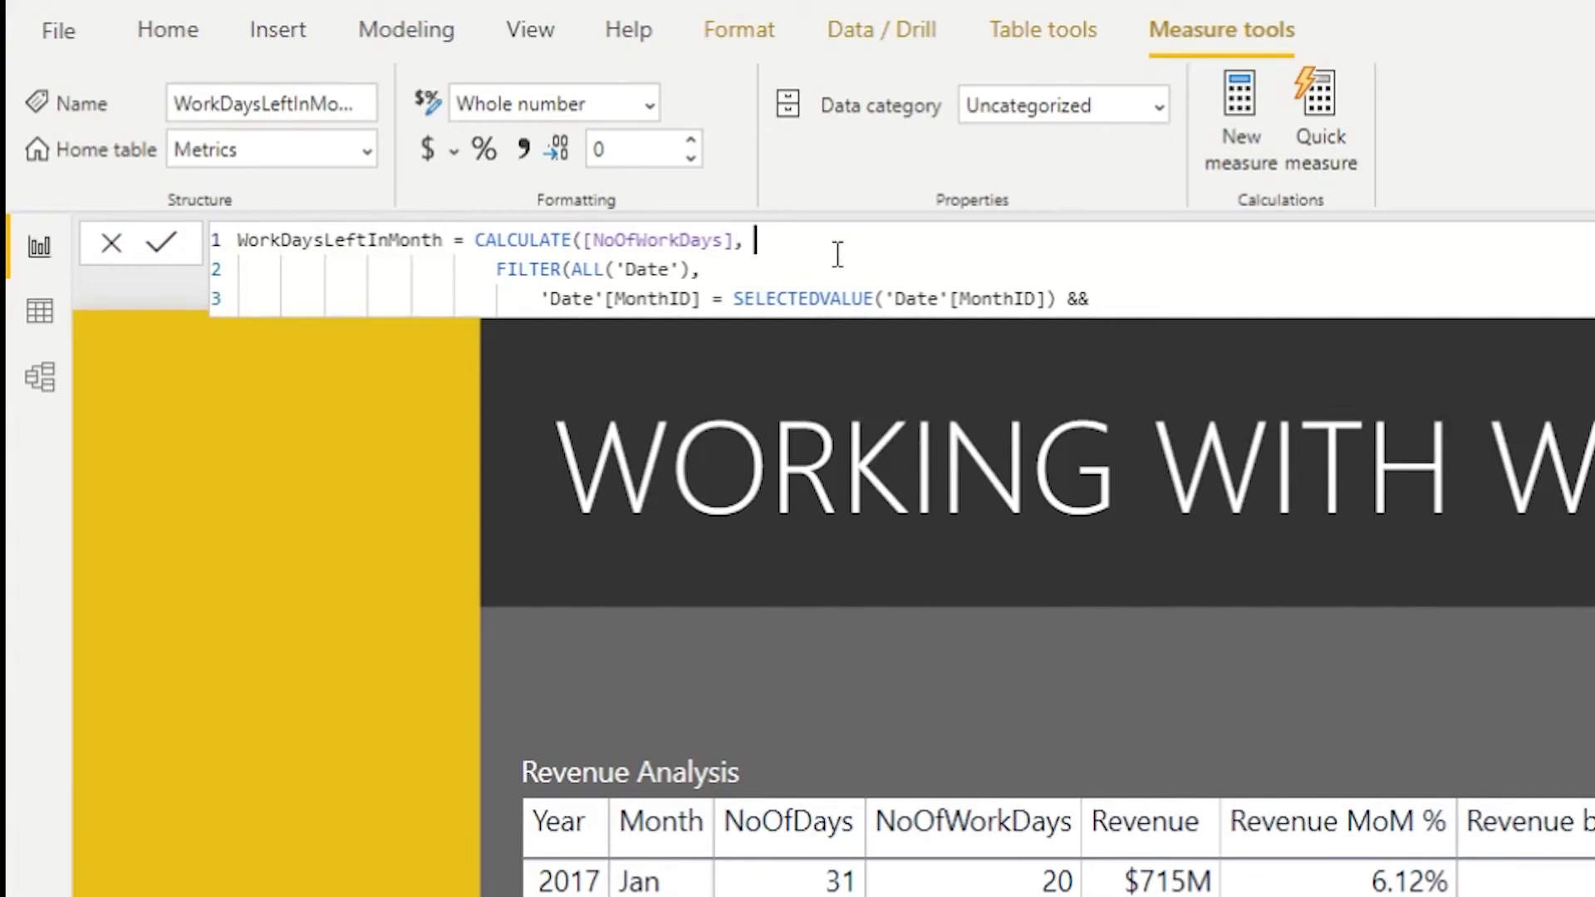
double_click(518, 247)
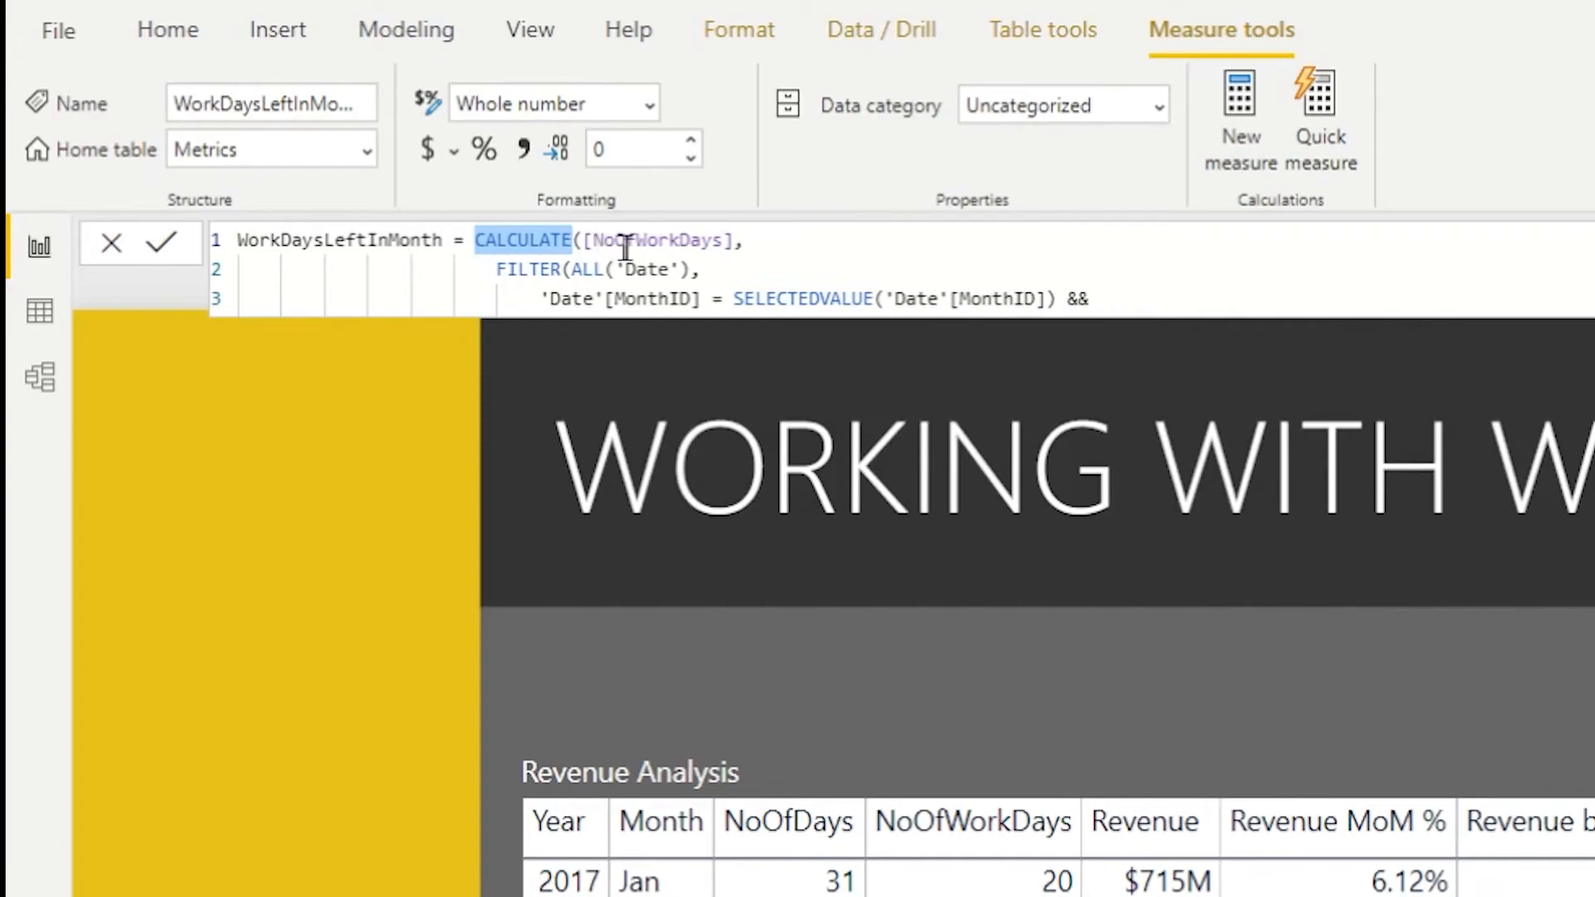
left_click(822, 258)
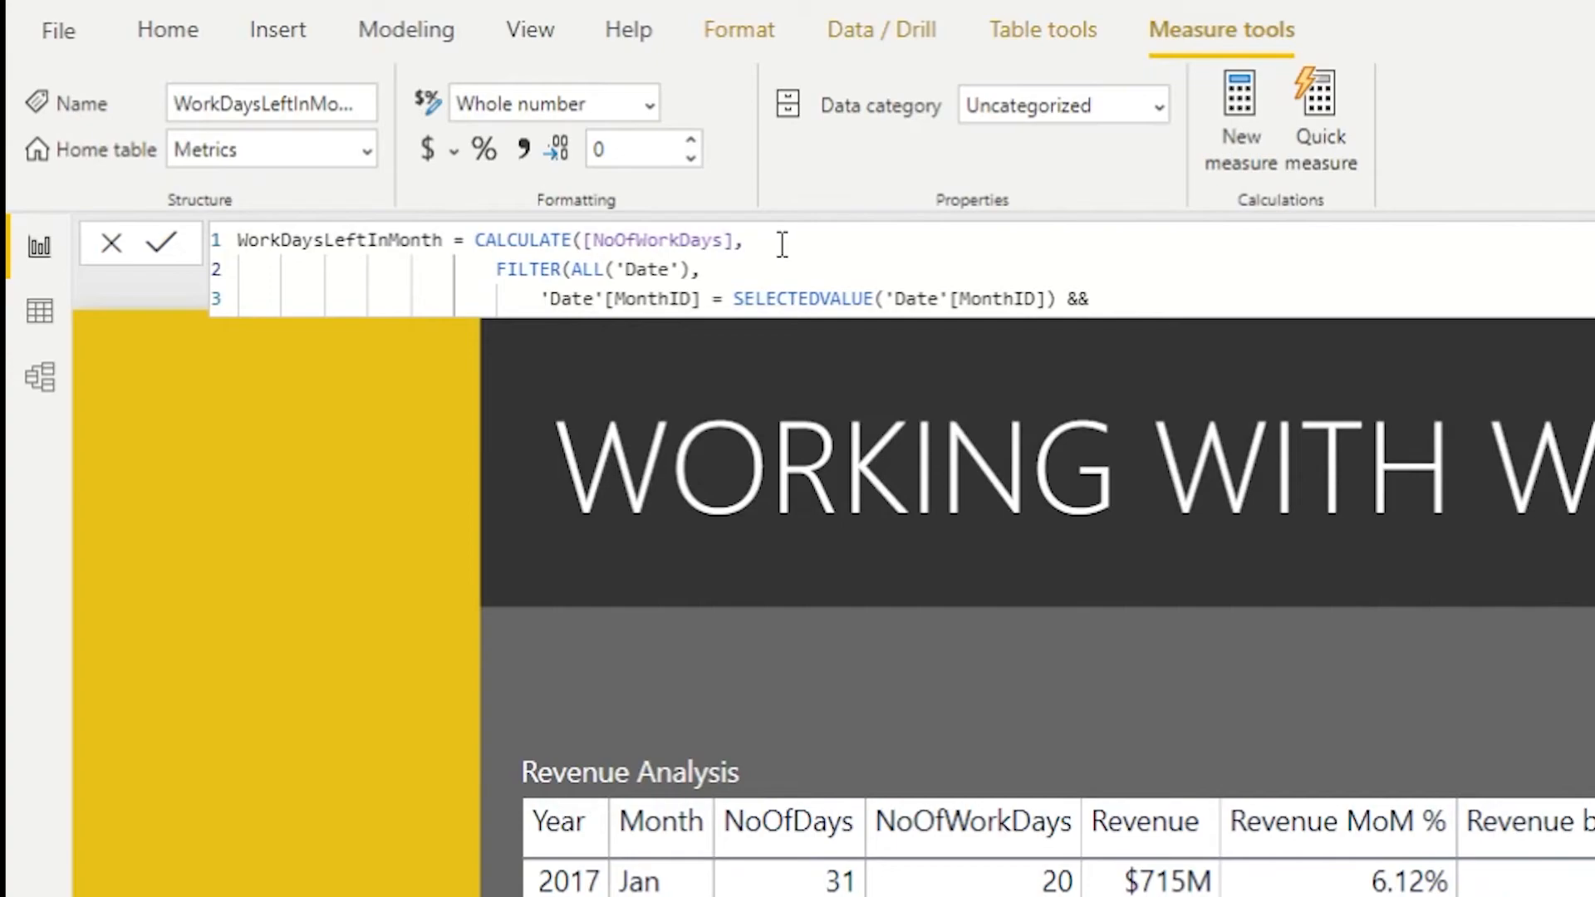
double_click(675, 240)
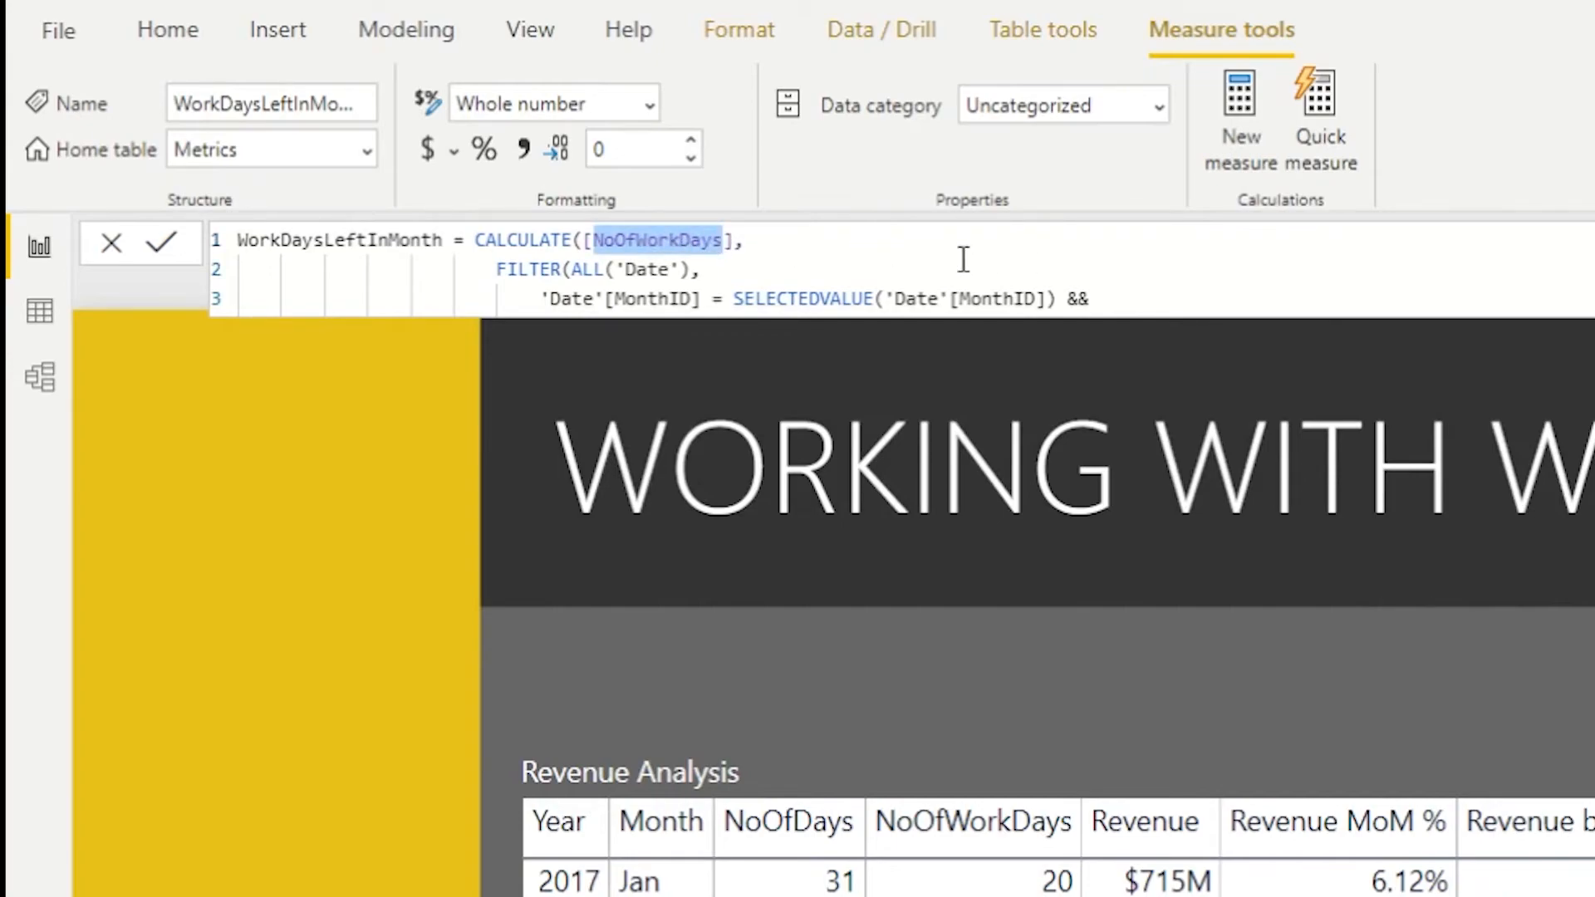
left_click(878, 260)
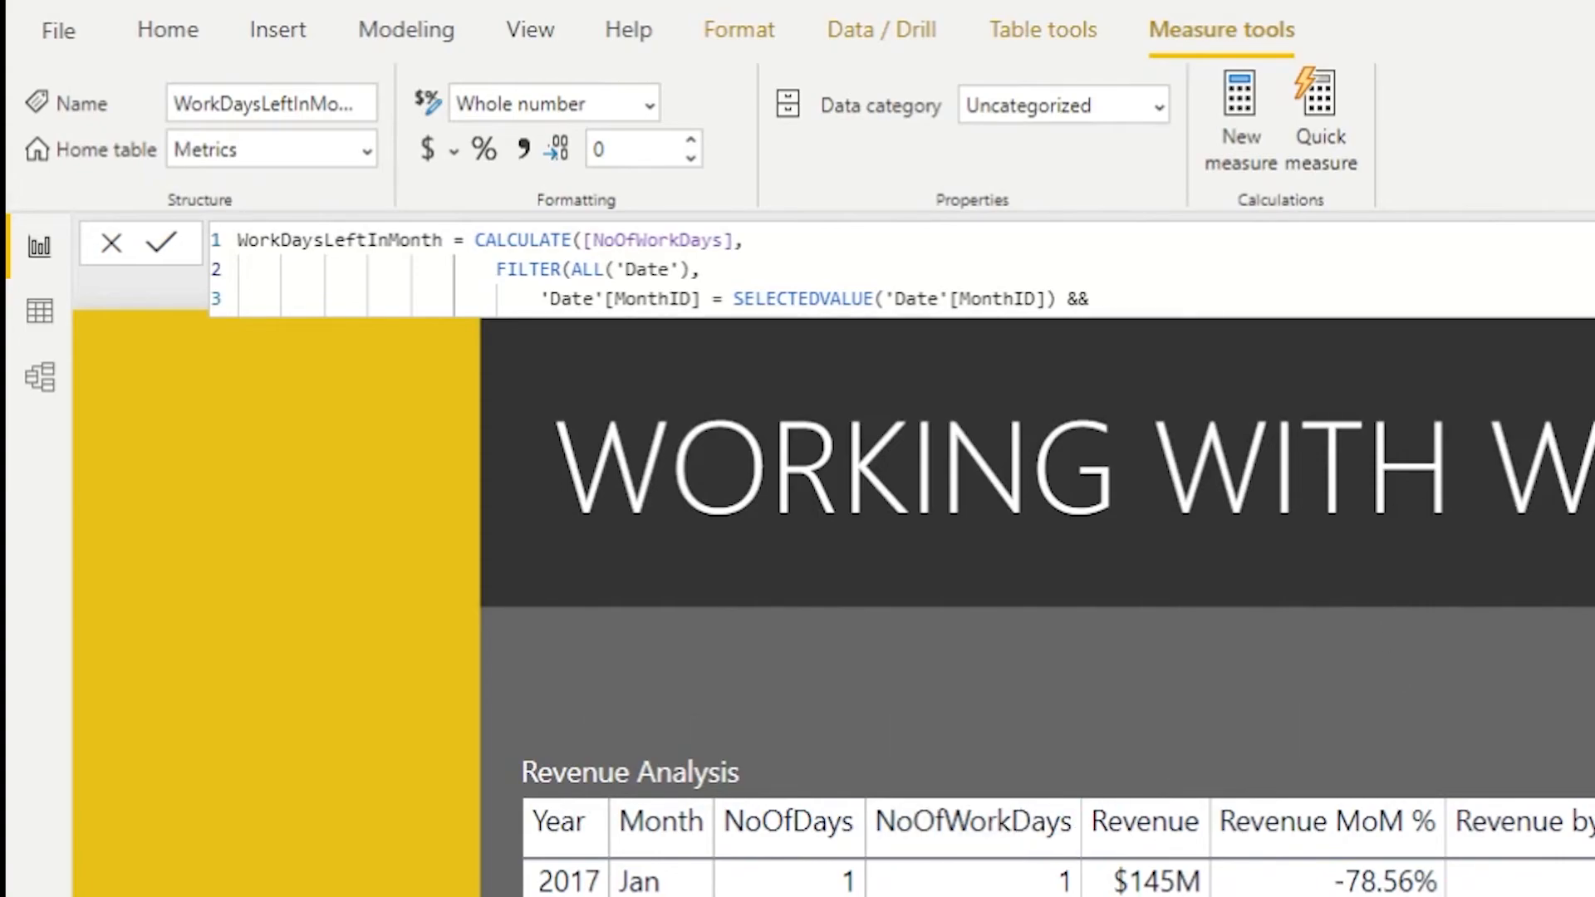
left_click(711, 268)
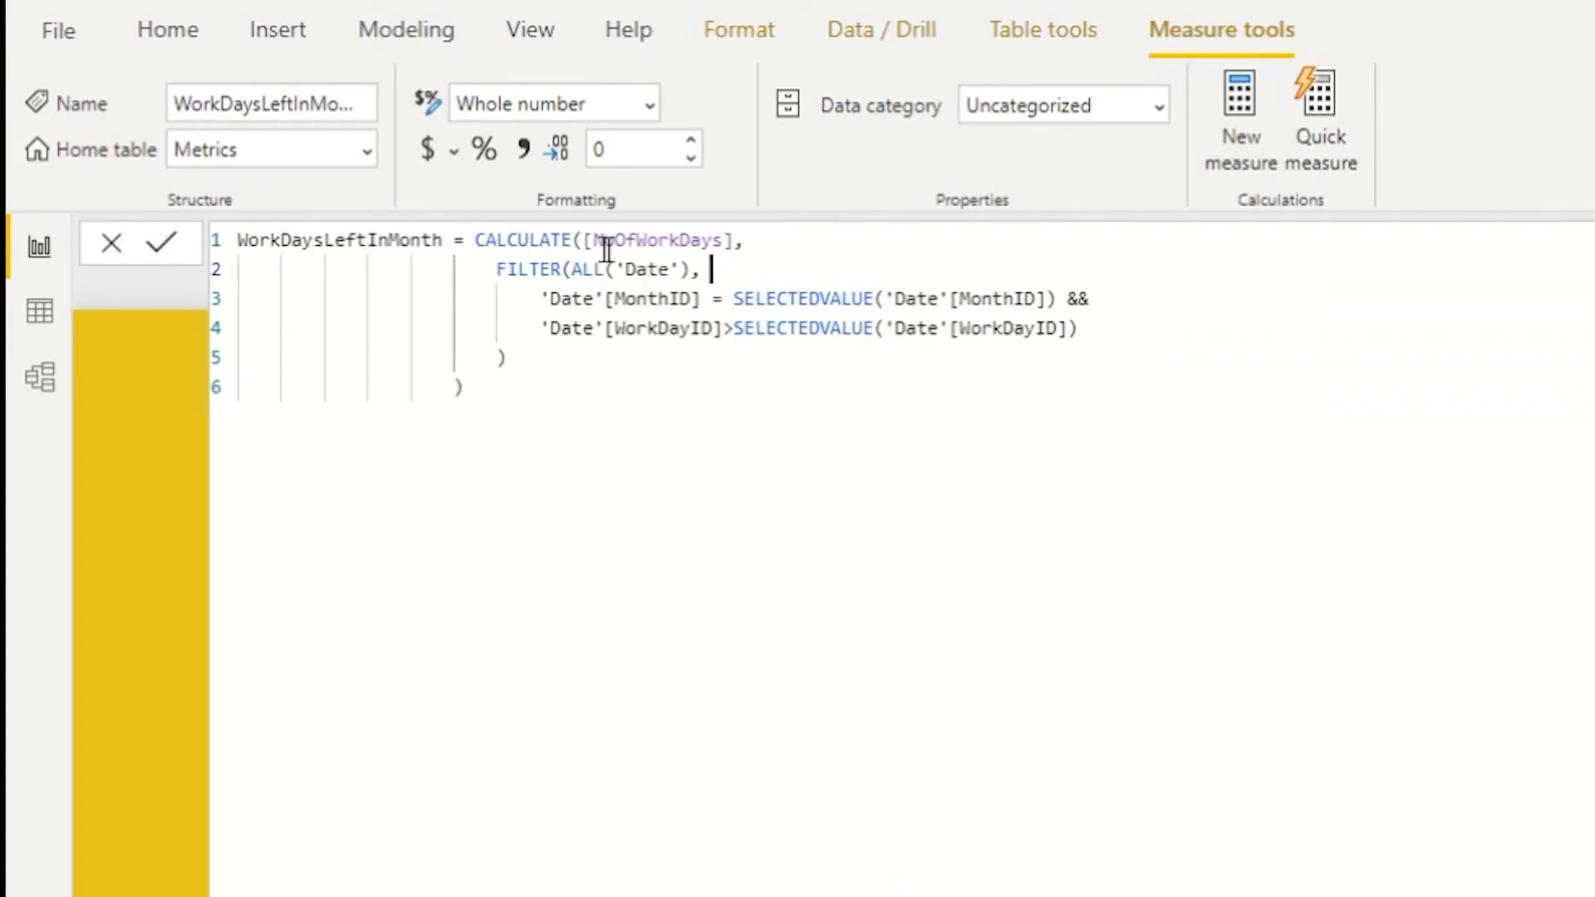
double_click(679, 240)
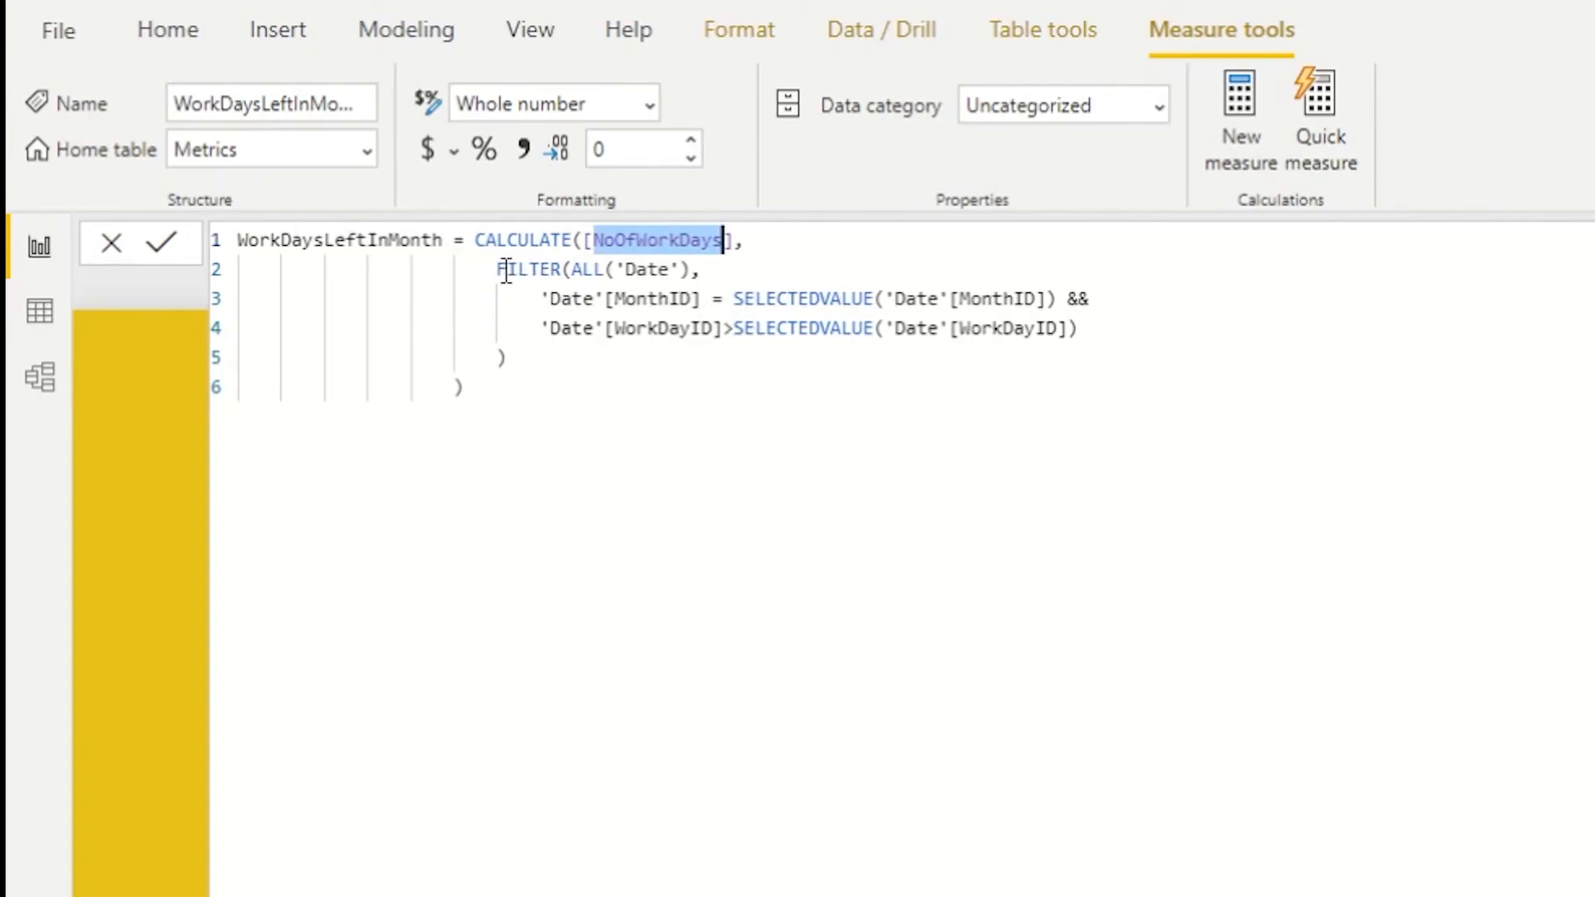
left_click_drag(500, 269, 712, 268)
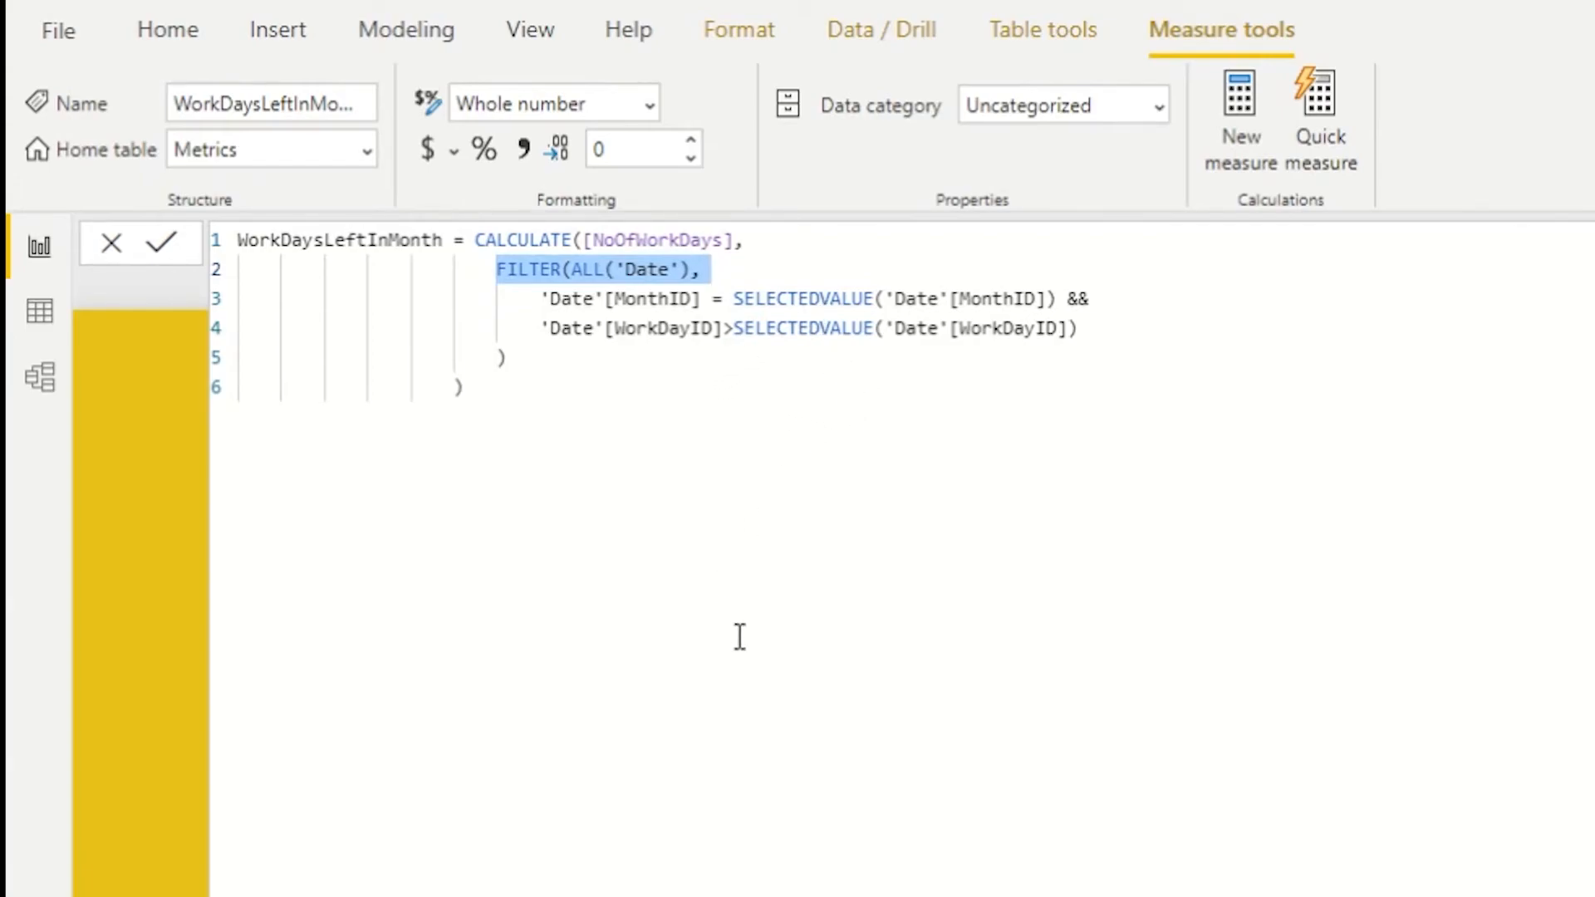
- Select the 1/27/17 row in the Number of Work Days Left table and expand the formula bar
left_click(172, 701)
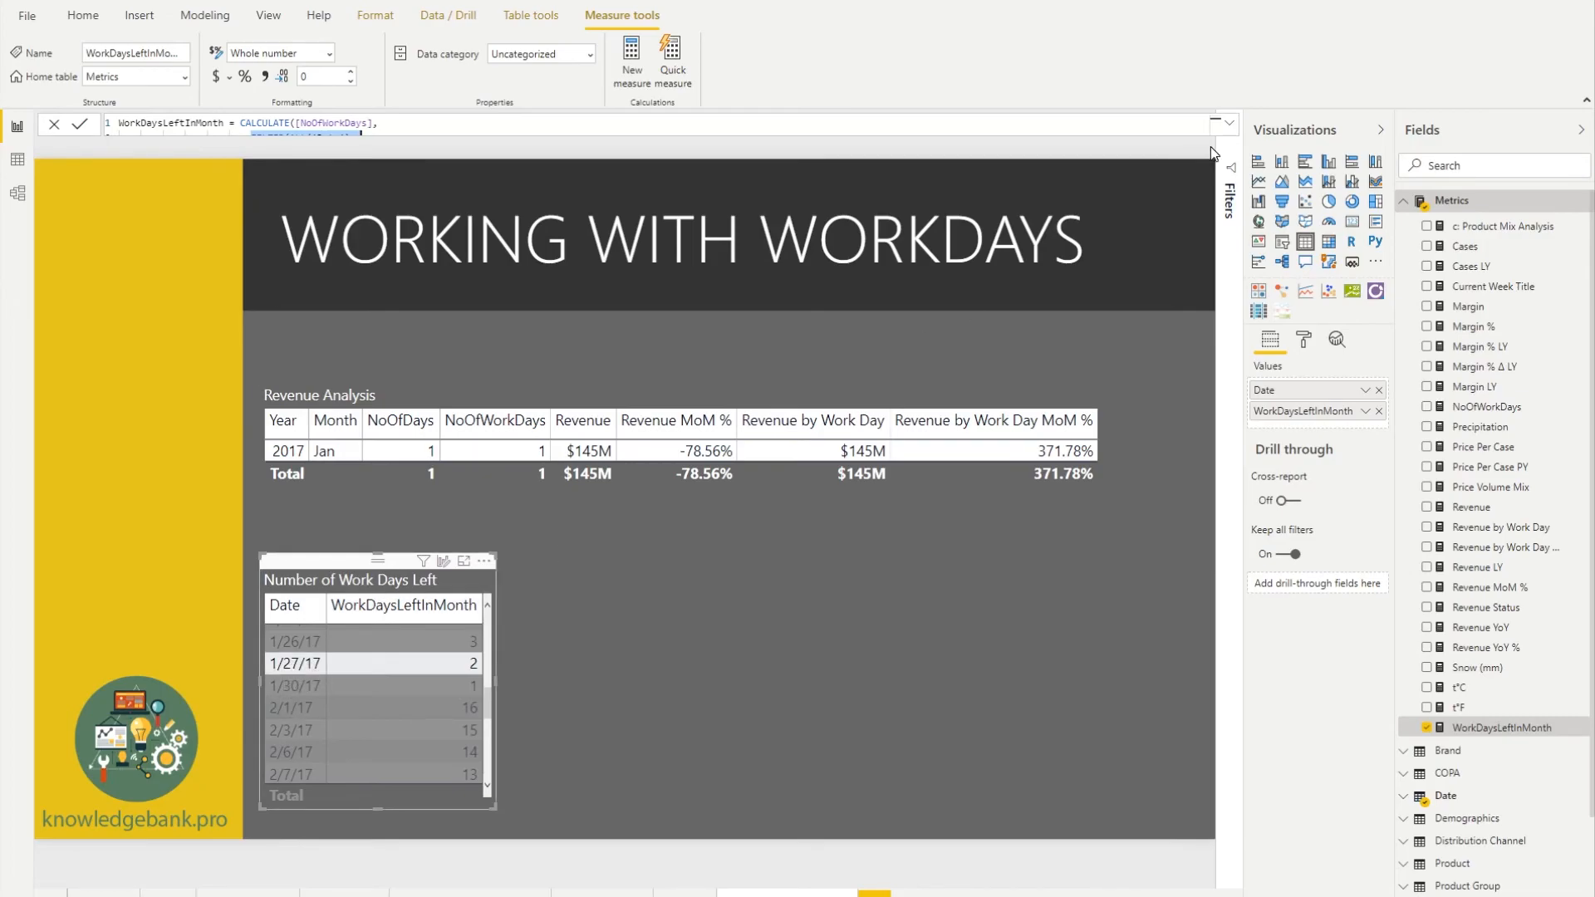
left_click(1229, 125)
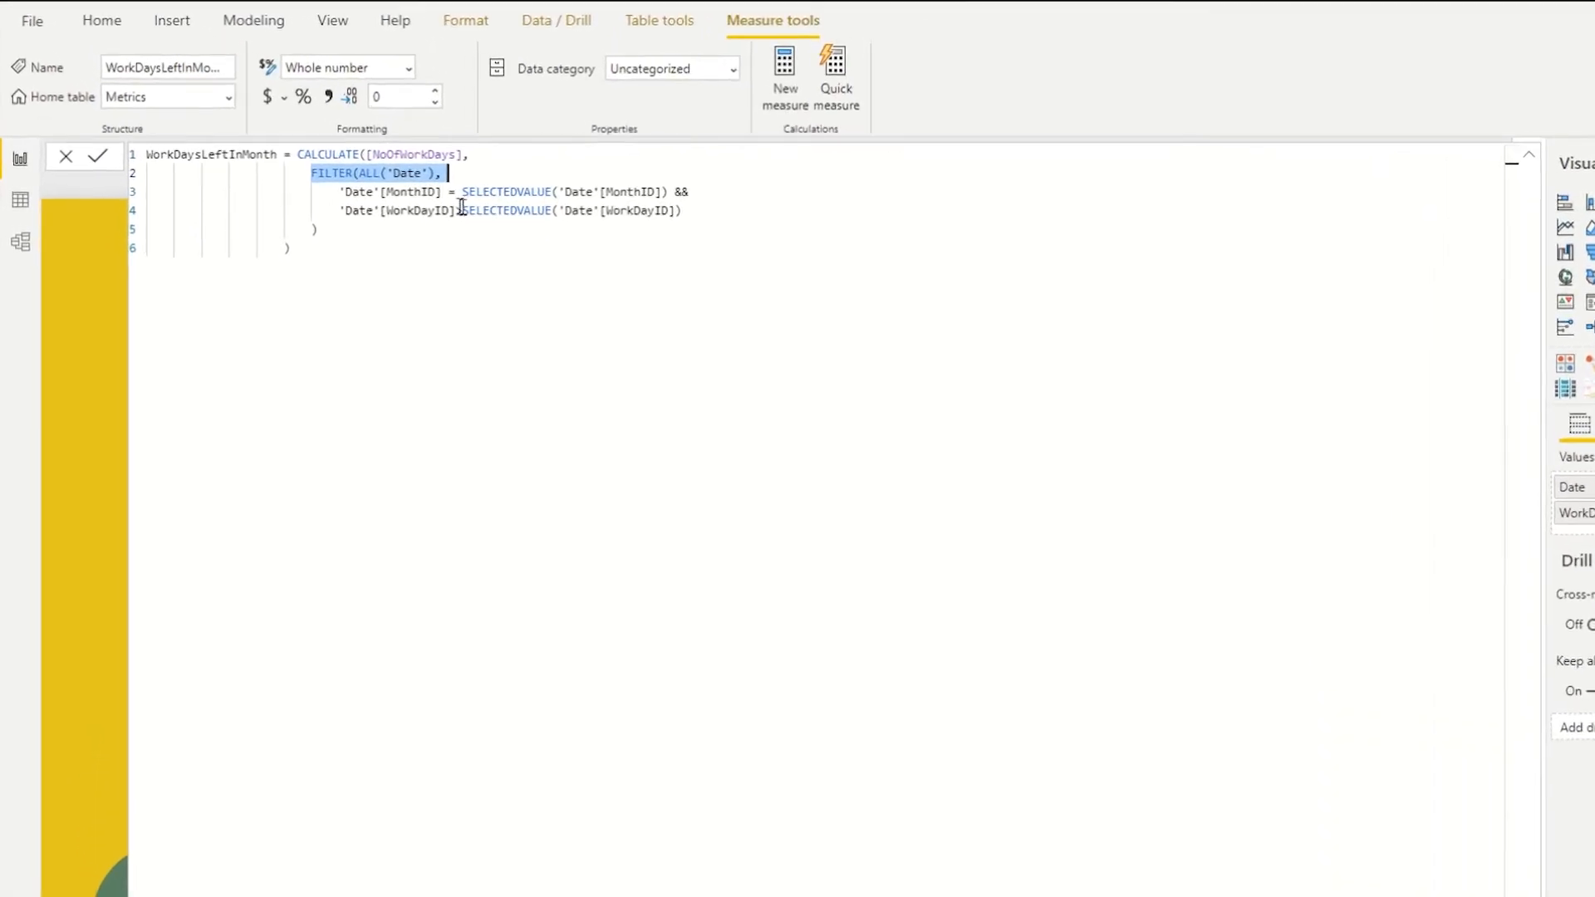
- Examine the filter's MonthID and WorkDayID SELECTEDVALUE conditions joined by && in WorkDaysLeftInMonth
double_click(328, 154)
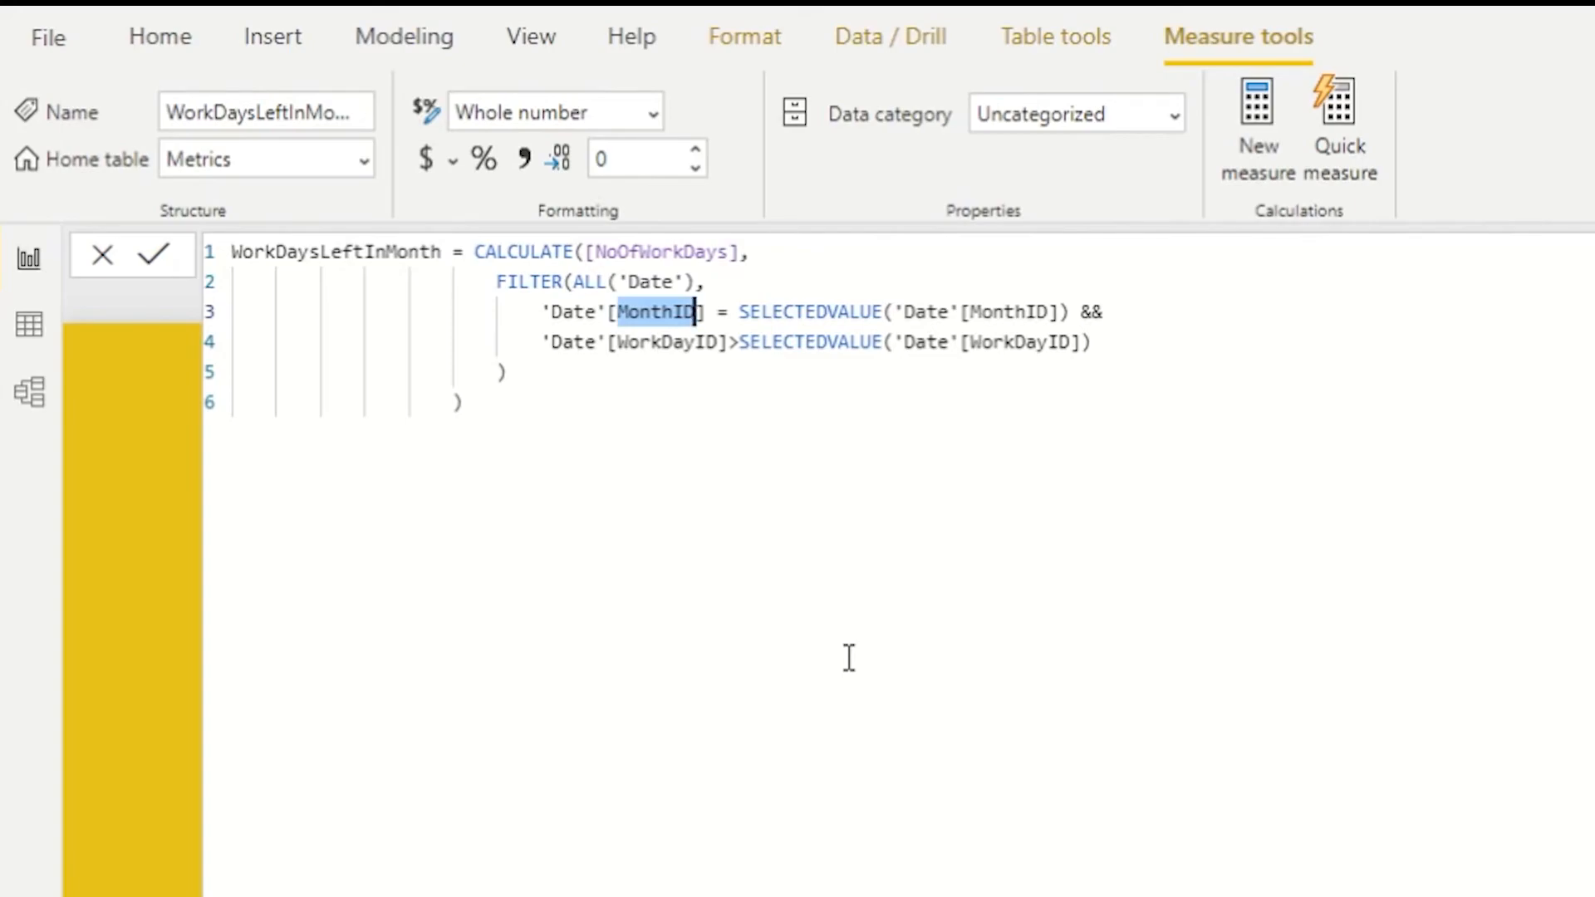
left_click_drag(1079, 312, 540, 315)
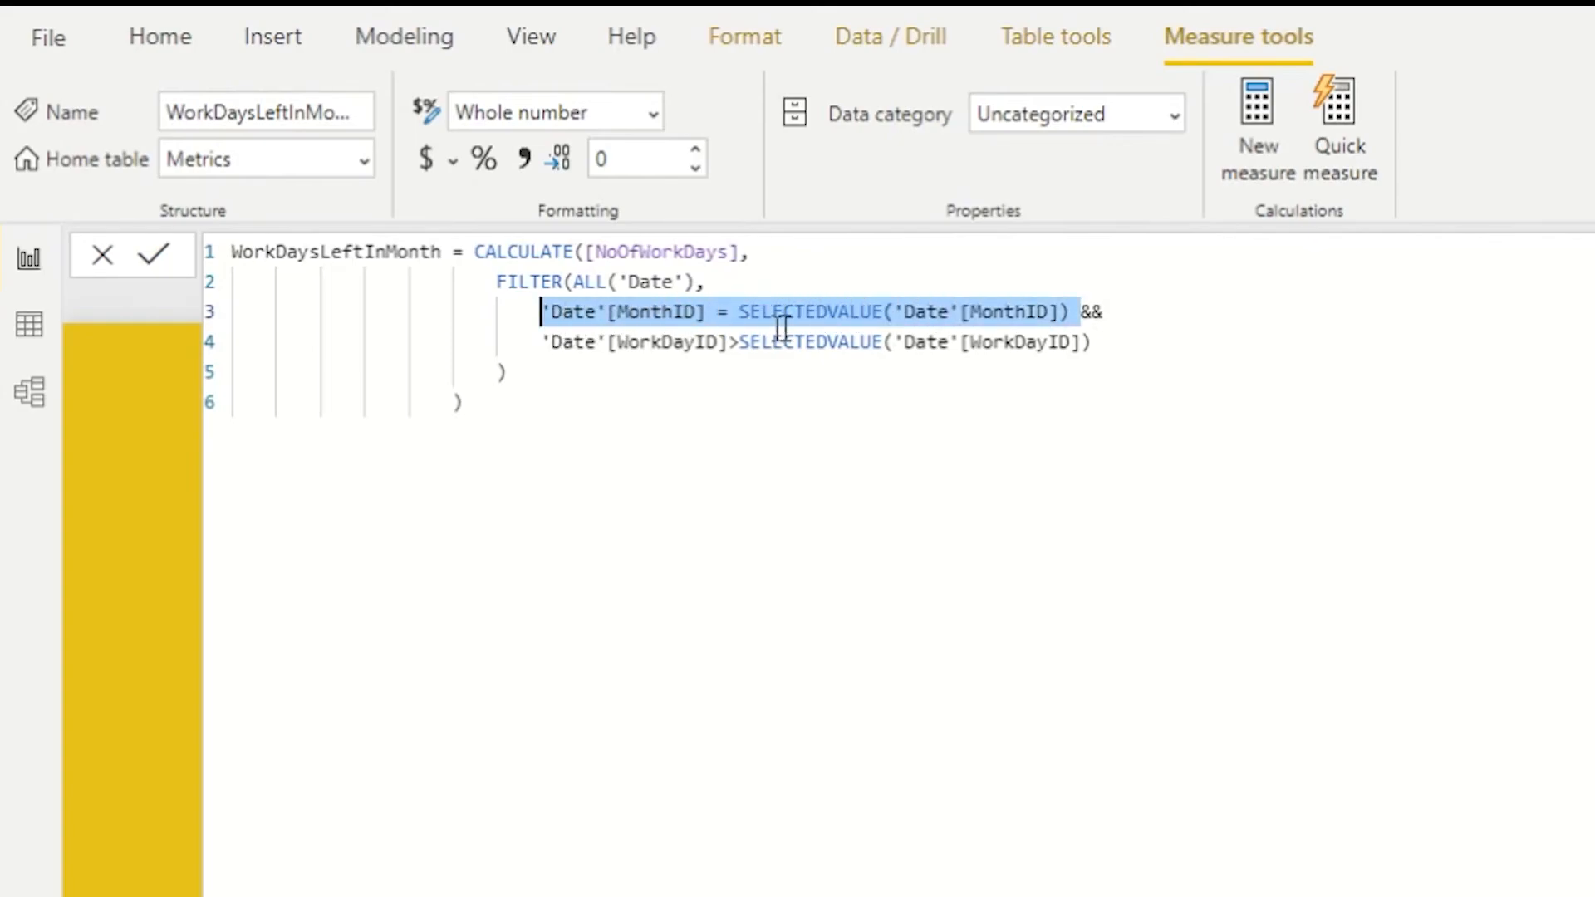
left_click(895, 339)
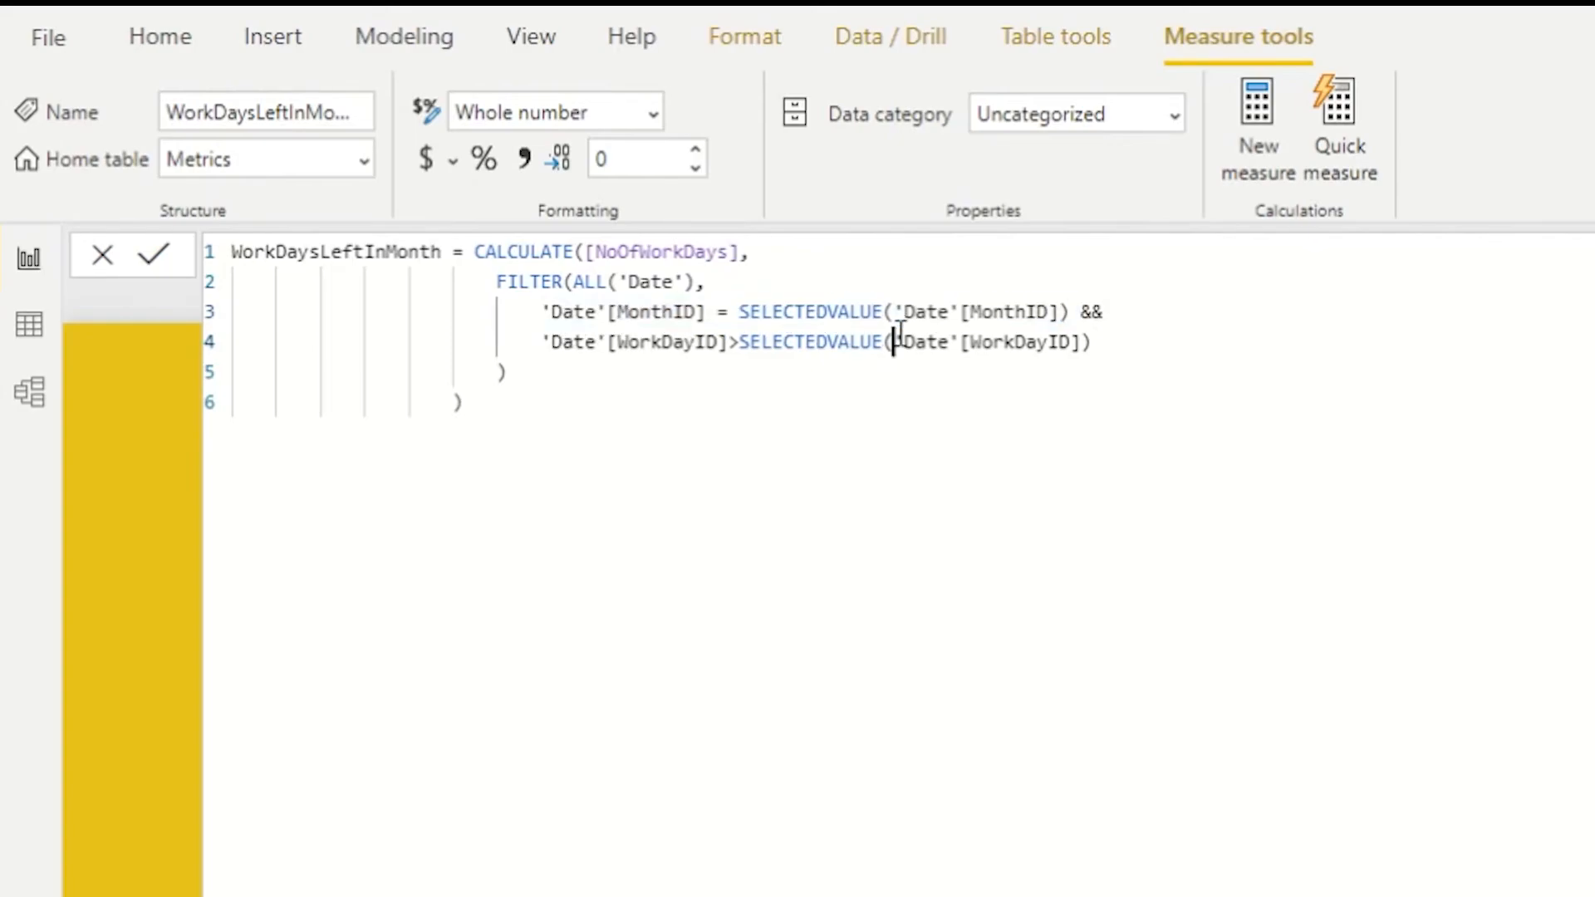
double_click(790, 313)
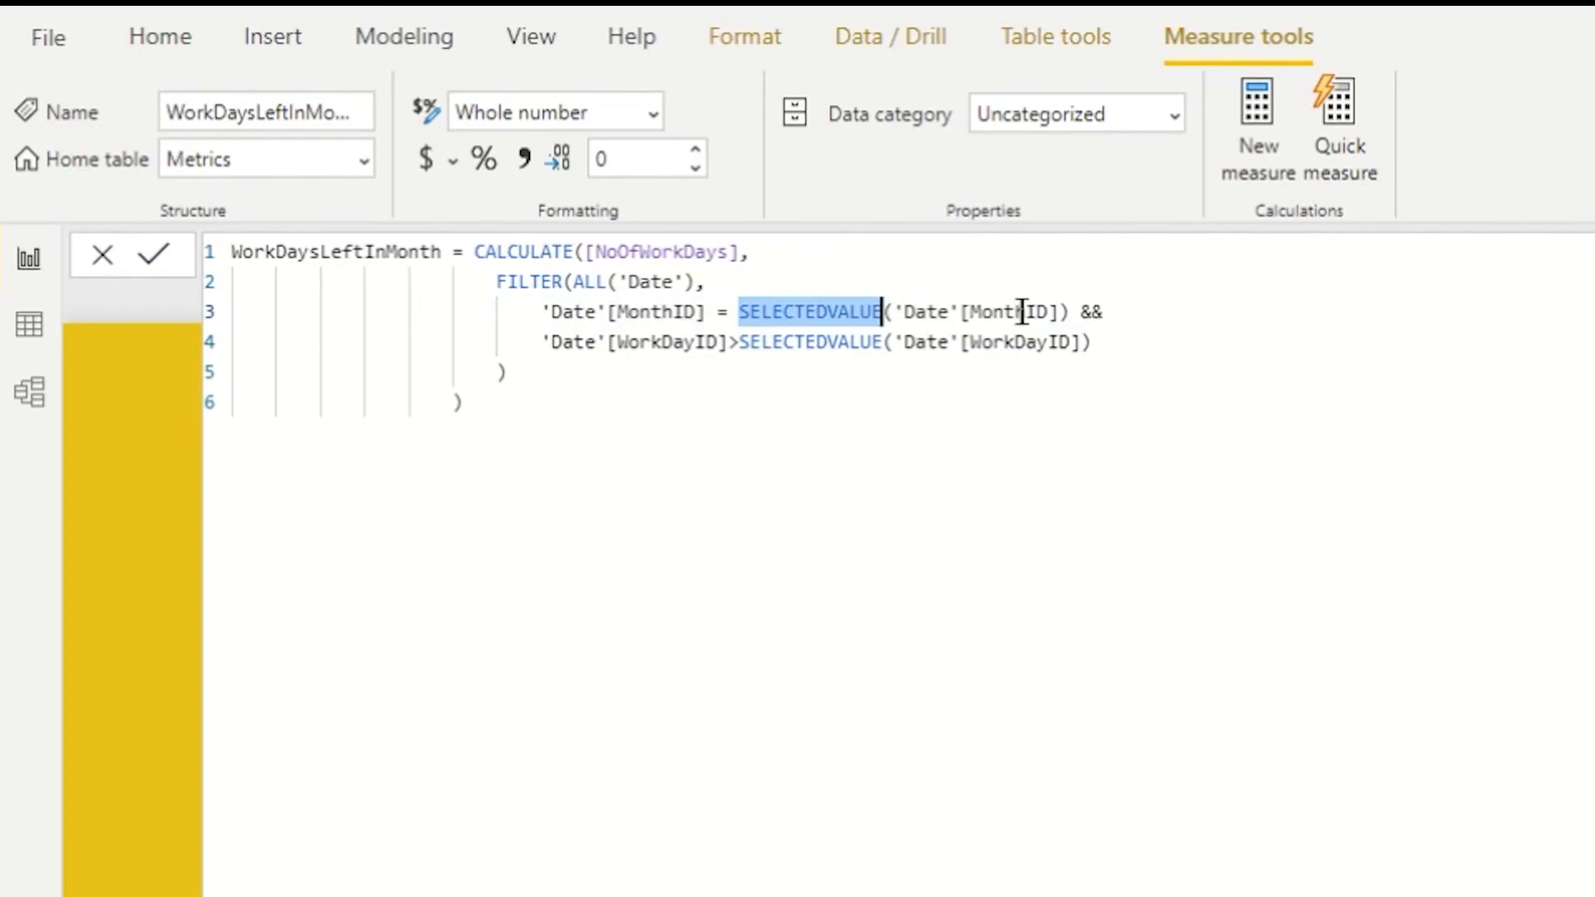
left_click_drag(1070, 314, 739, 314)
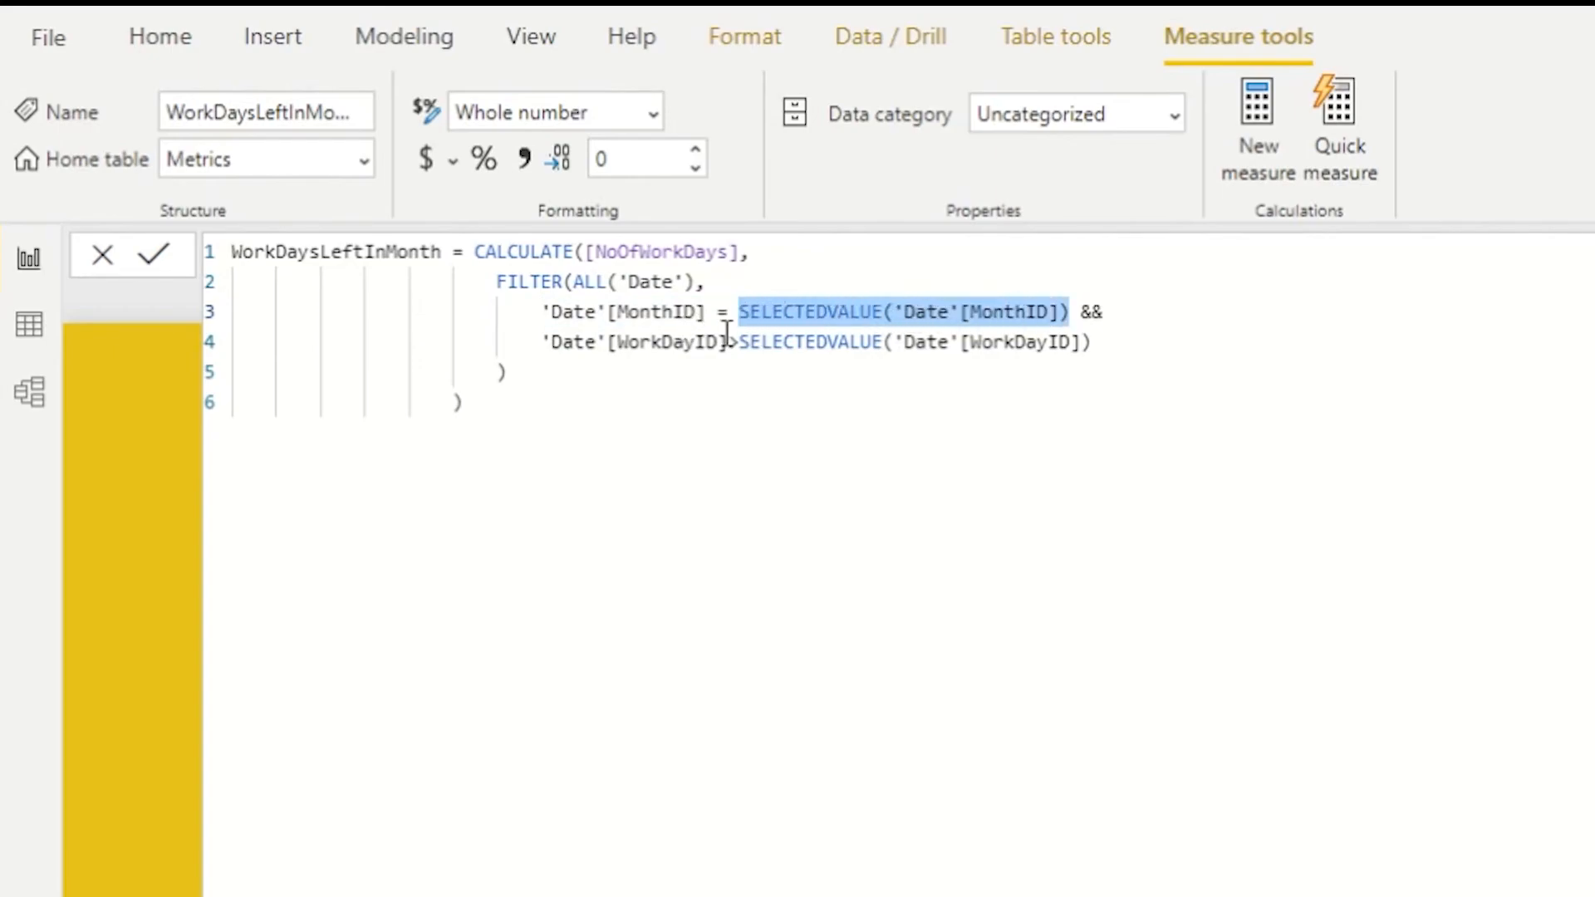
double_click(653, 252)
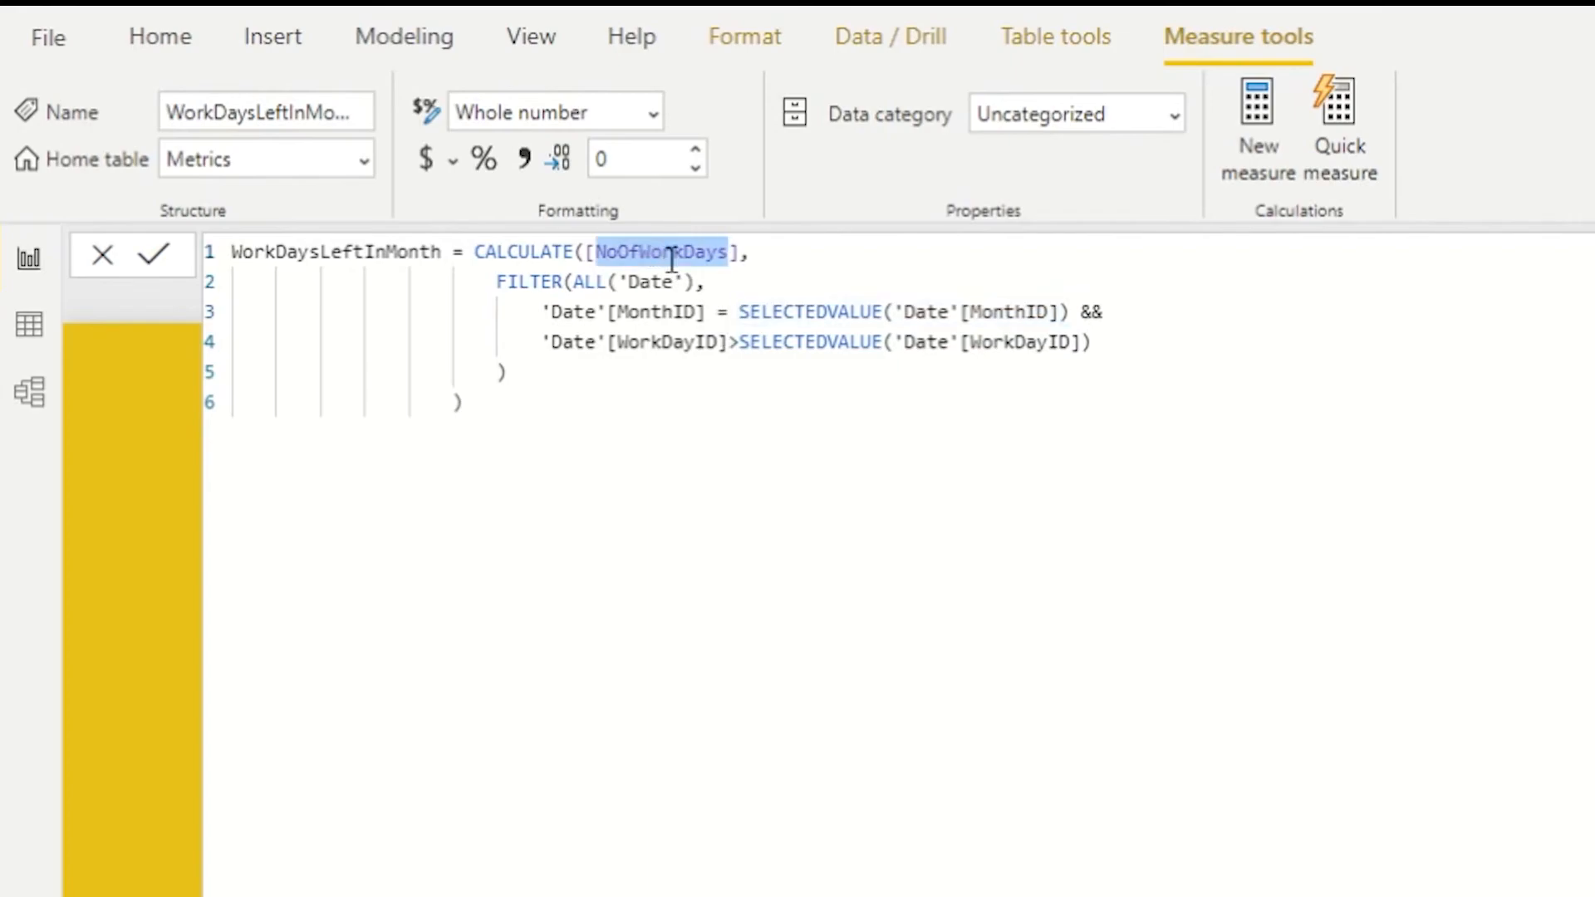
left_click(1072, 313)
left_click_drag(1071, 313, 541, 312)
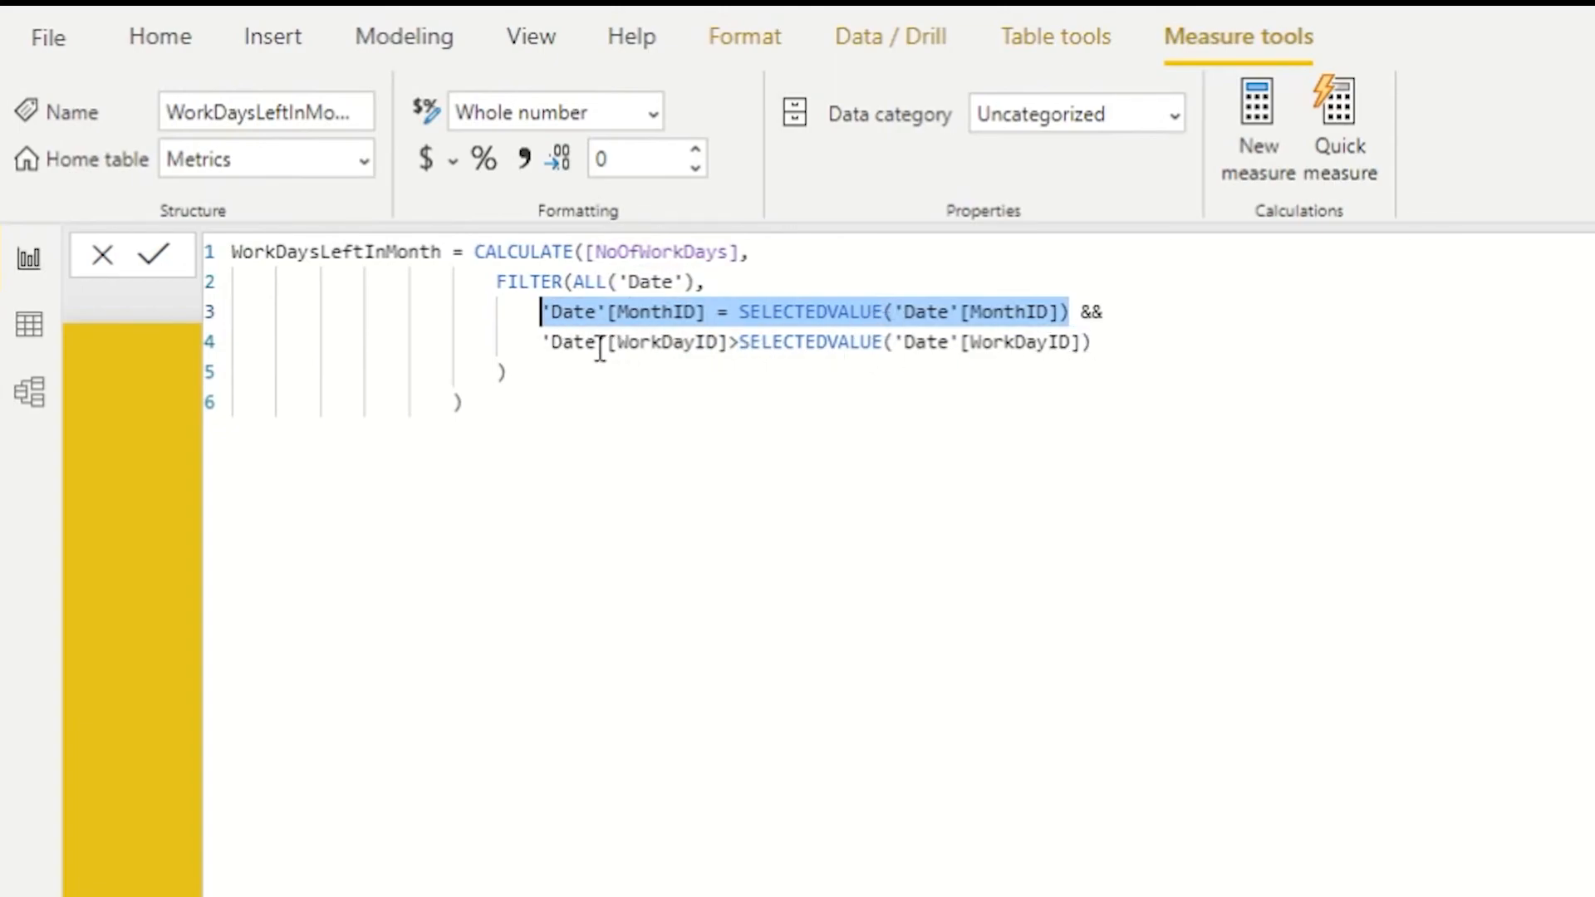
left_click_drag(542, 341, 1107, 344)
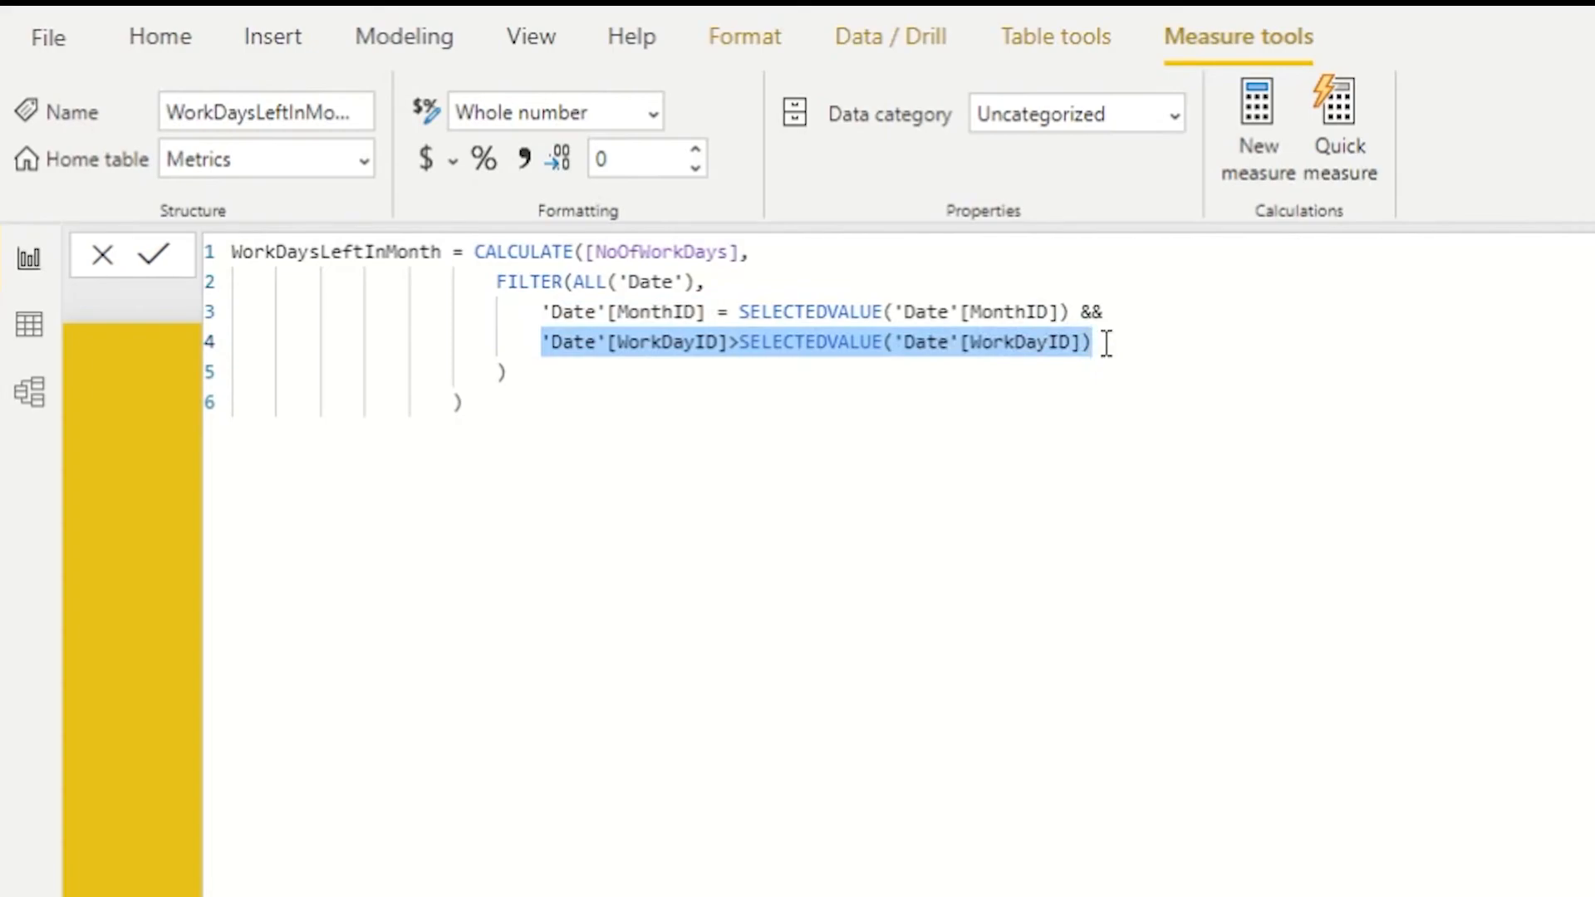
left_click(1126, 365)
left_click_drag(1071, 313, 541, 315)
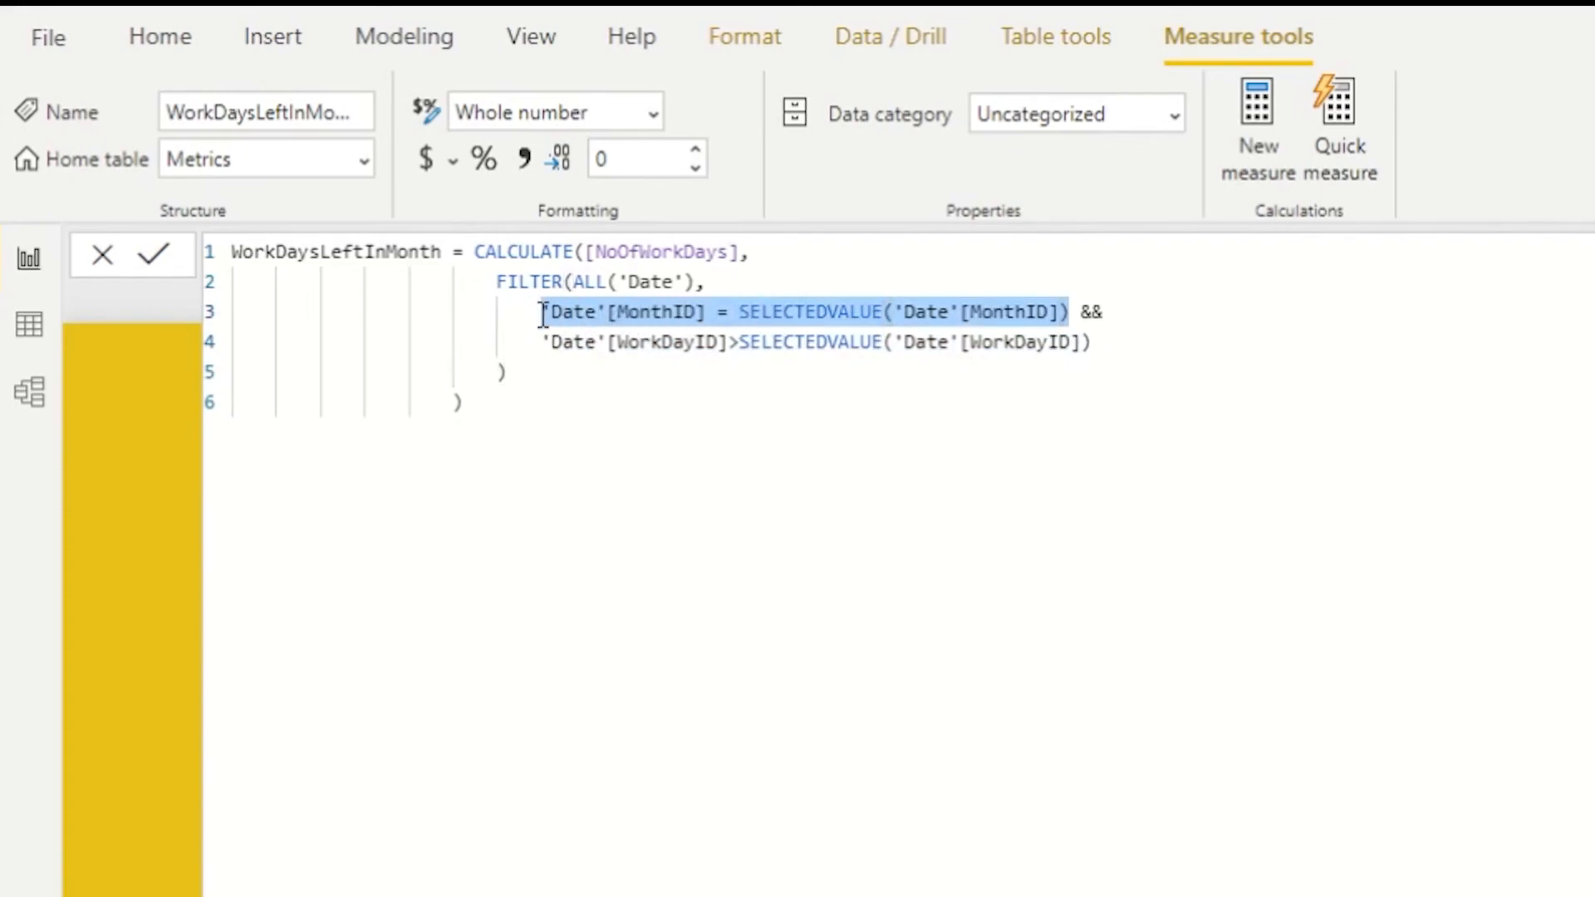
left_click_drag(1113, 312, 1069, 312)
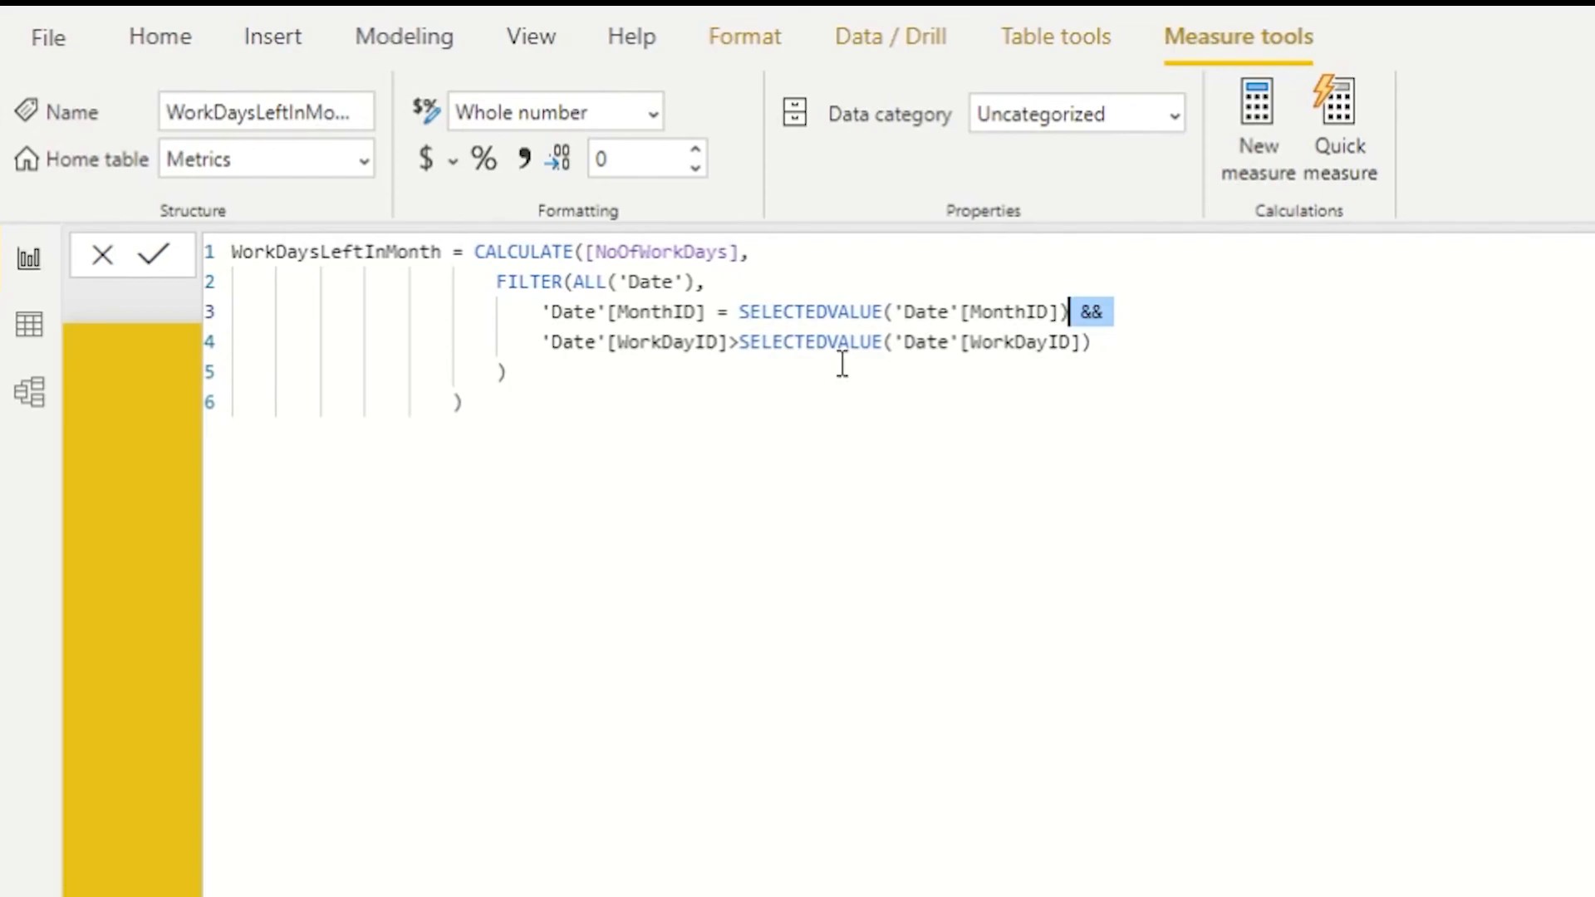
- Highlight the MonthID equality condition and the WorkDayID greater-than condition in the filter, then close the formula editor
left_click_drag(541, 311, 1068, 312)
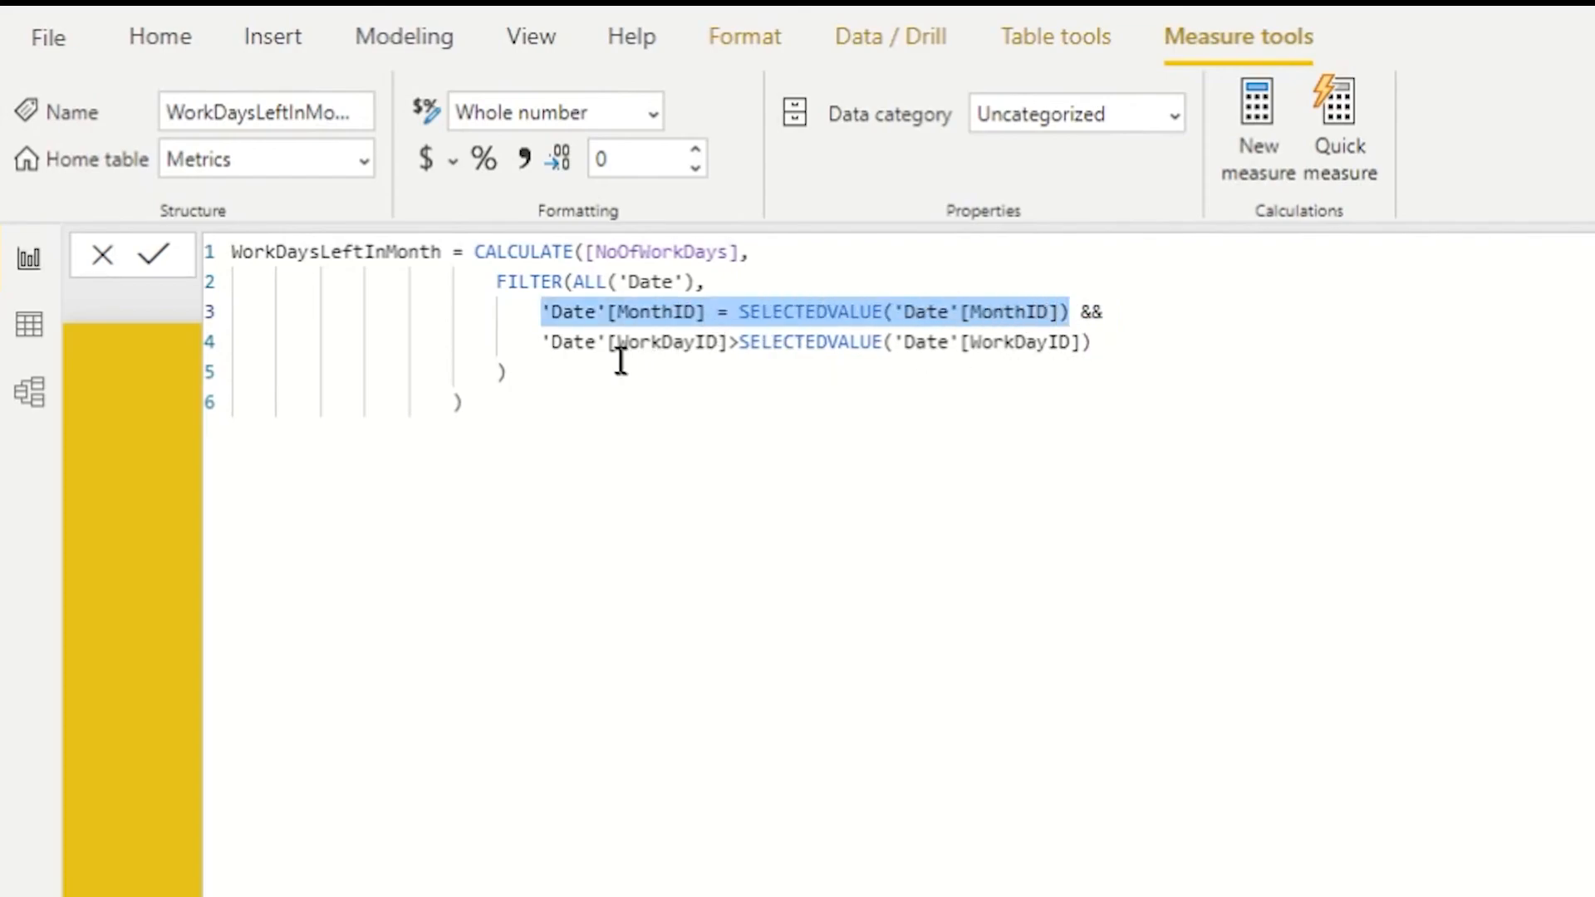
left_click_drag(544, 344, 1085, 343)
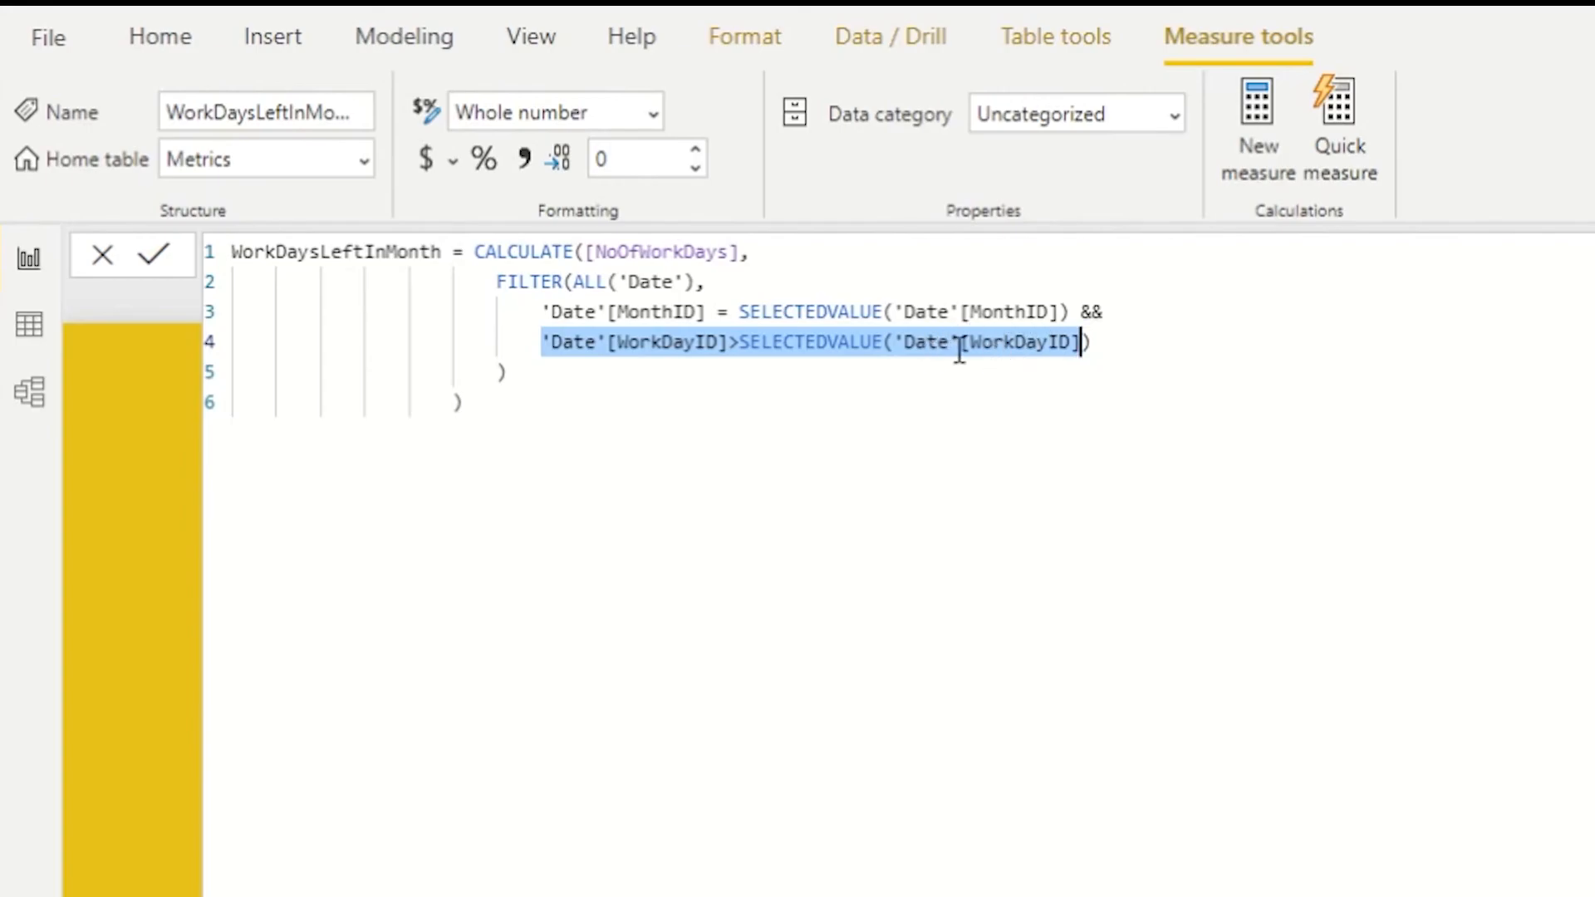
key("Return")
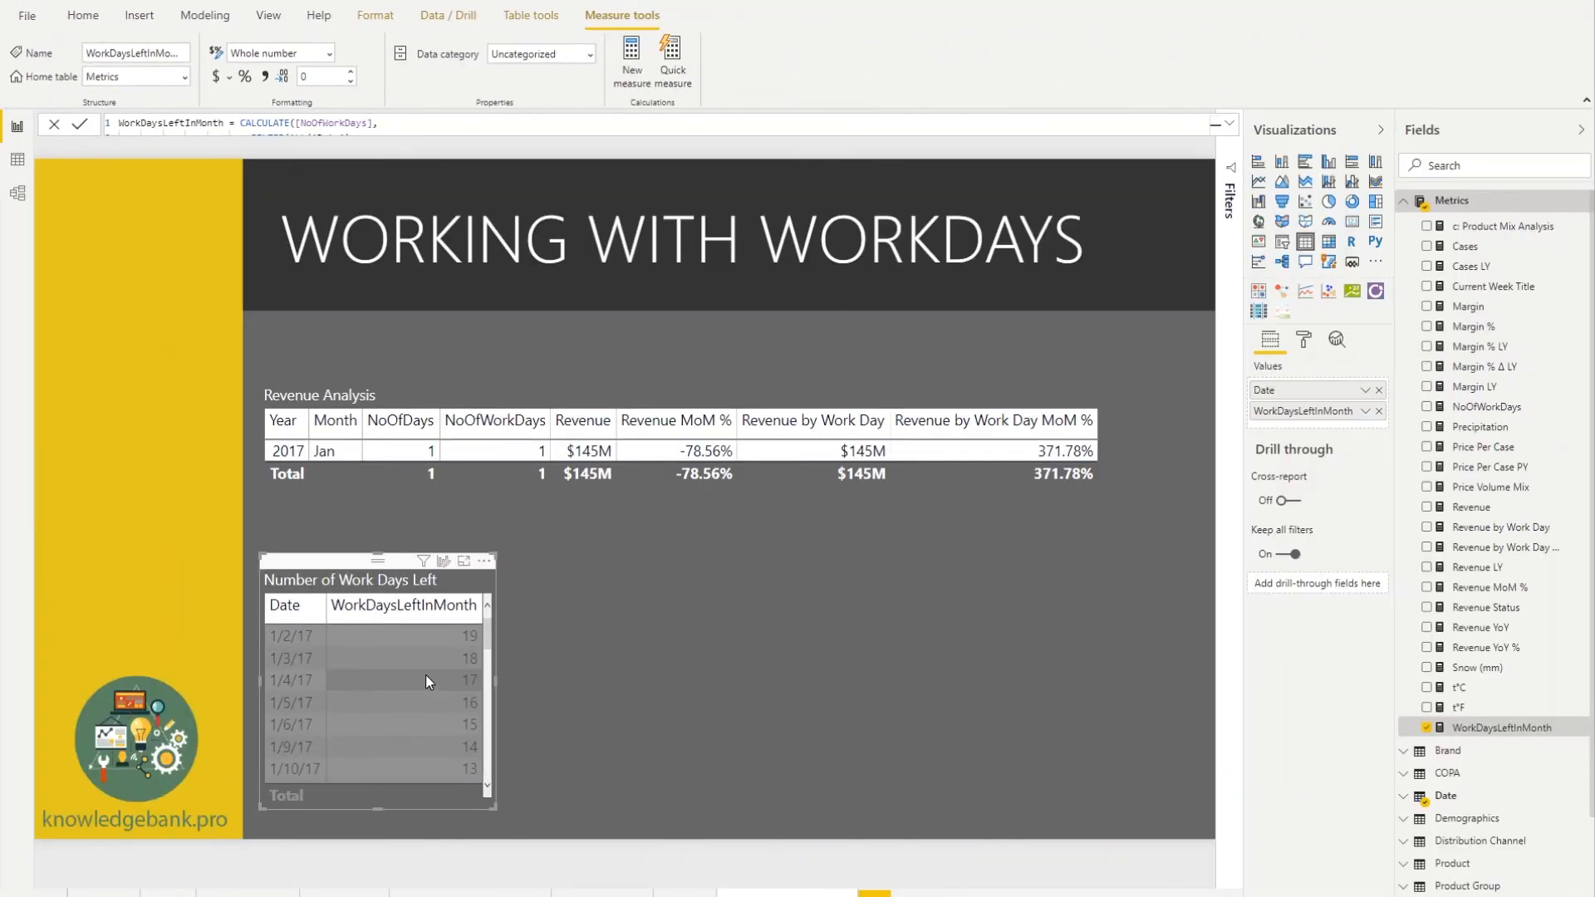
- Inspect the Number of Work Days Left values by selecting the 1/2/17 row, clearing it, and scrolling into February dates
left_click(315, 640)
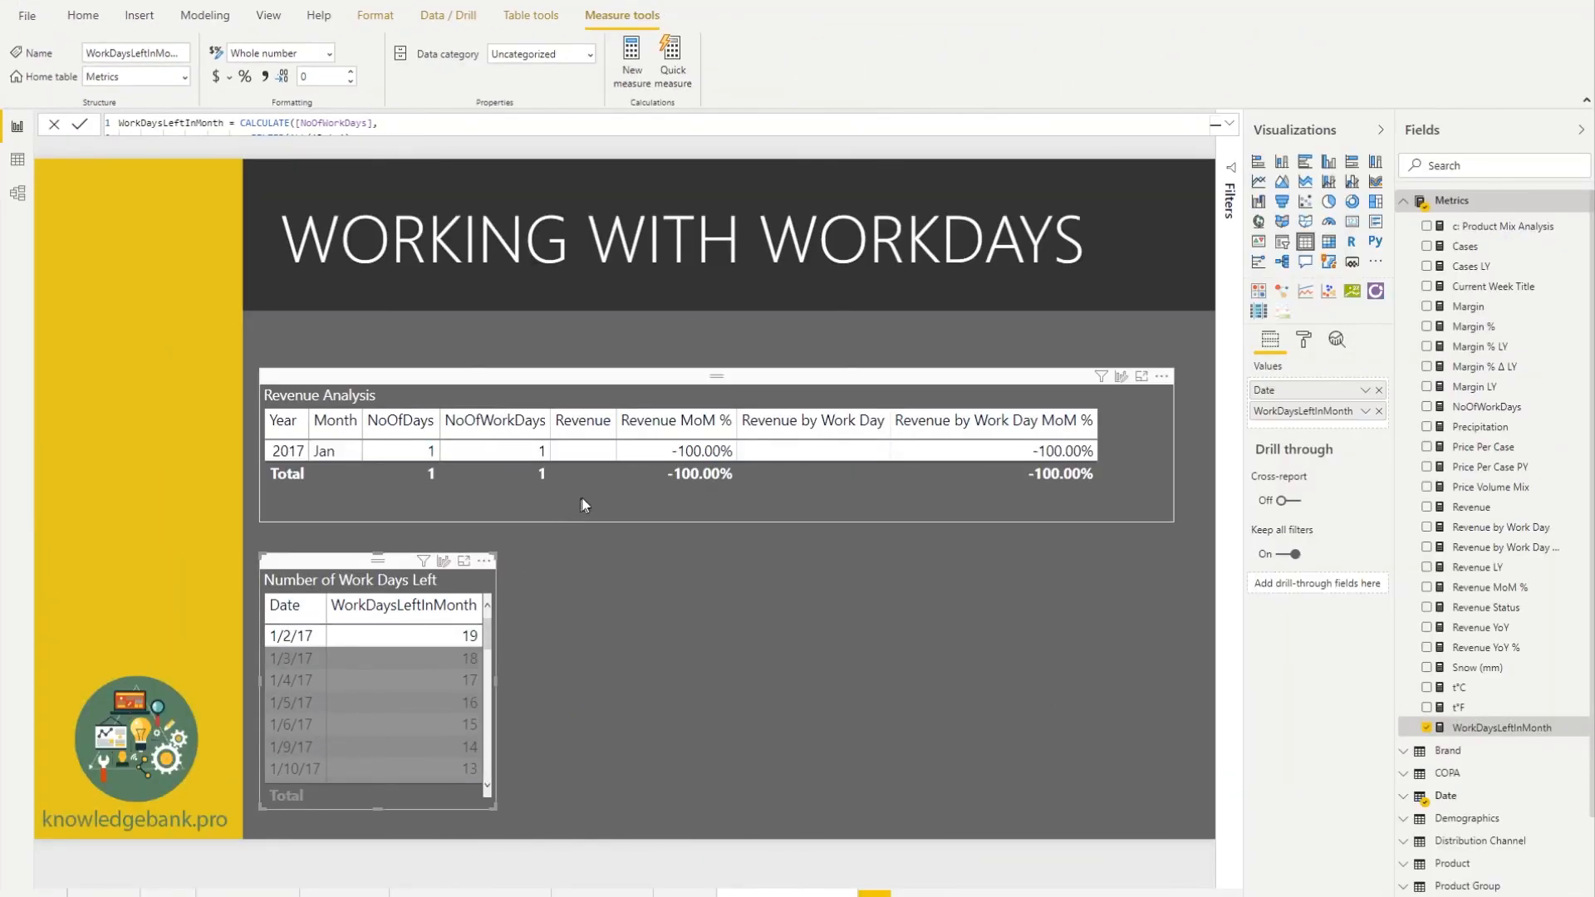
left_click(666, 615)
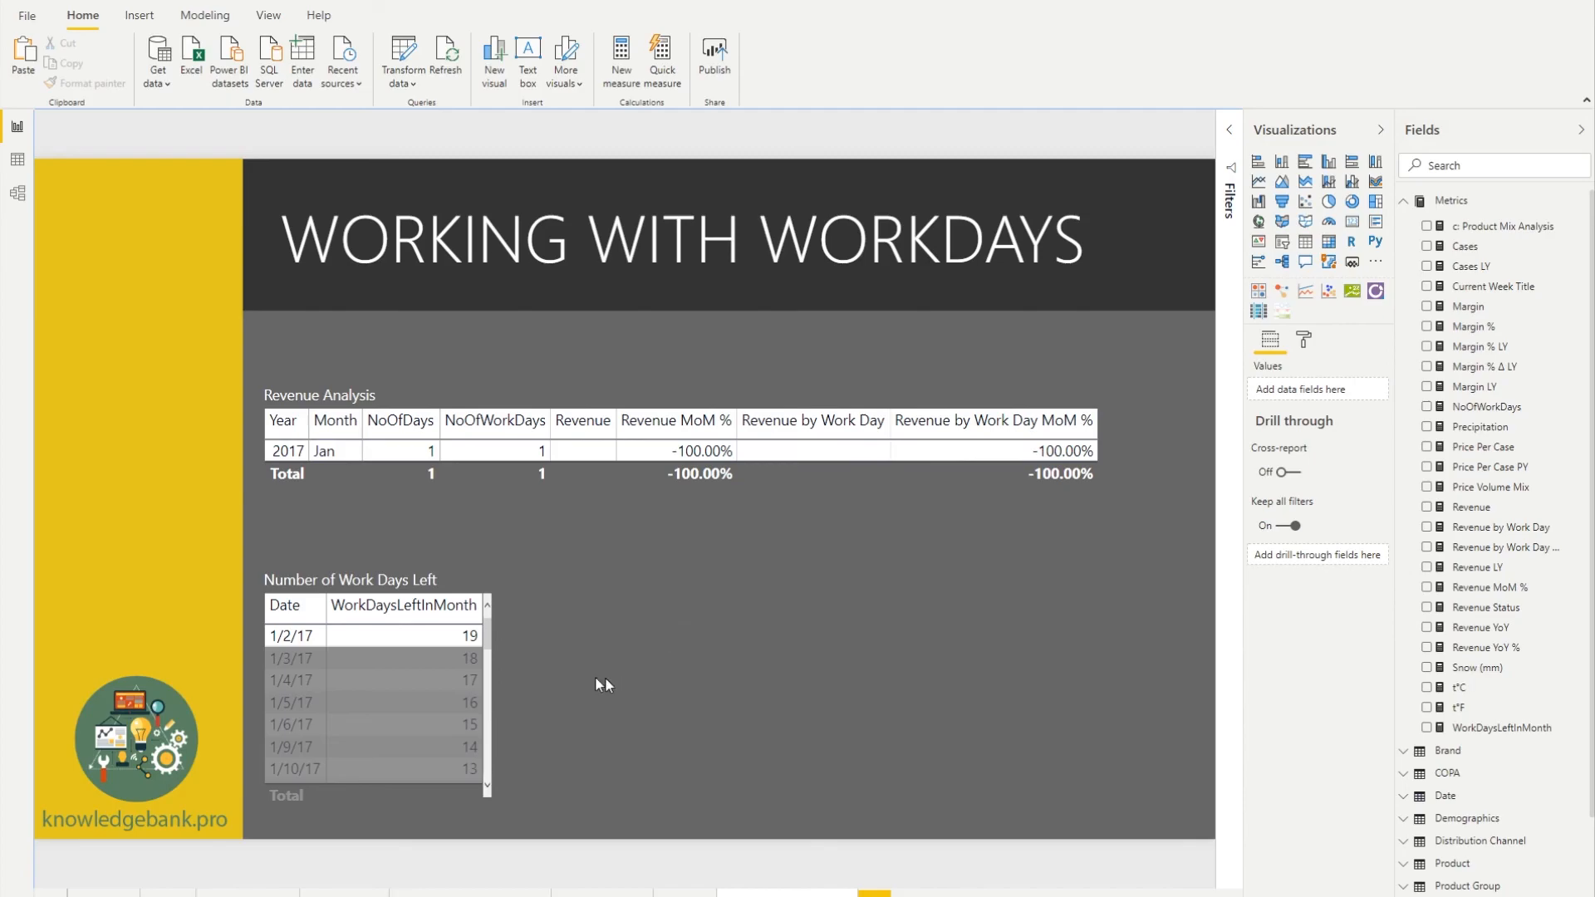
left_click(397, 644)
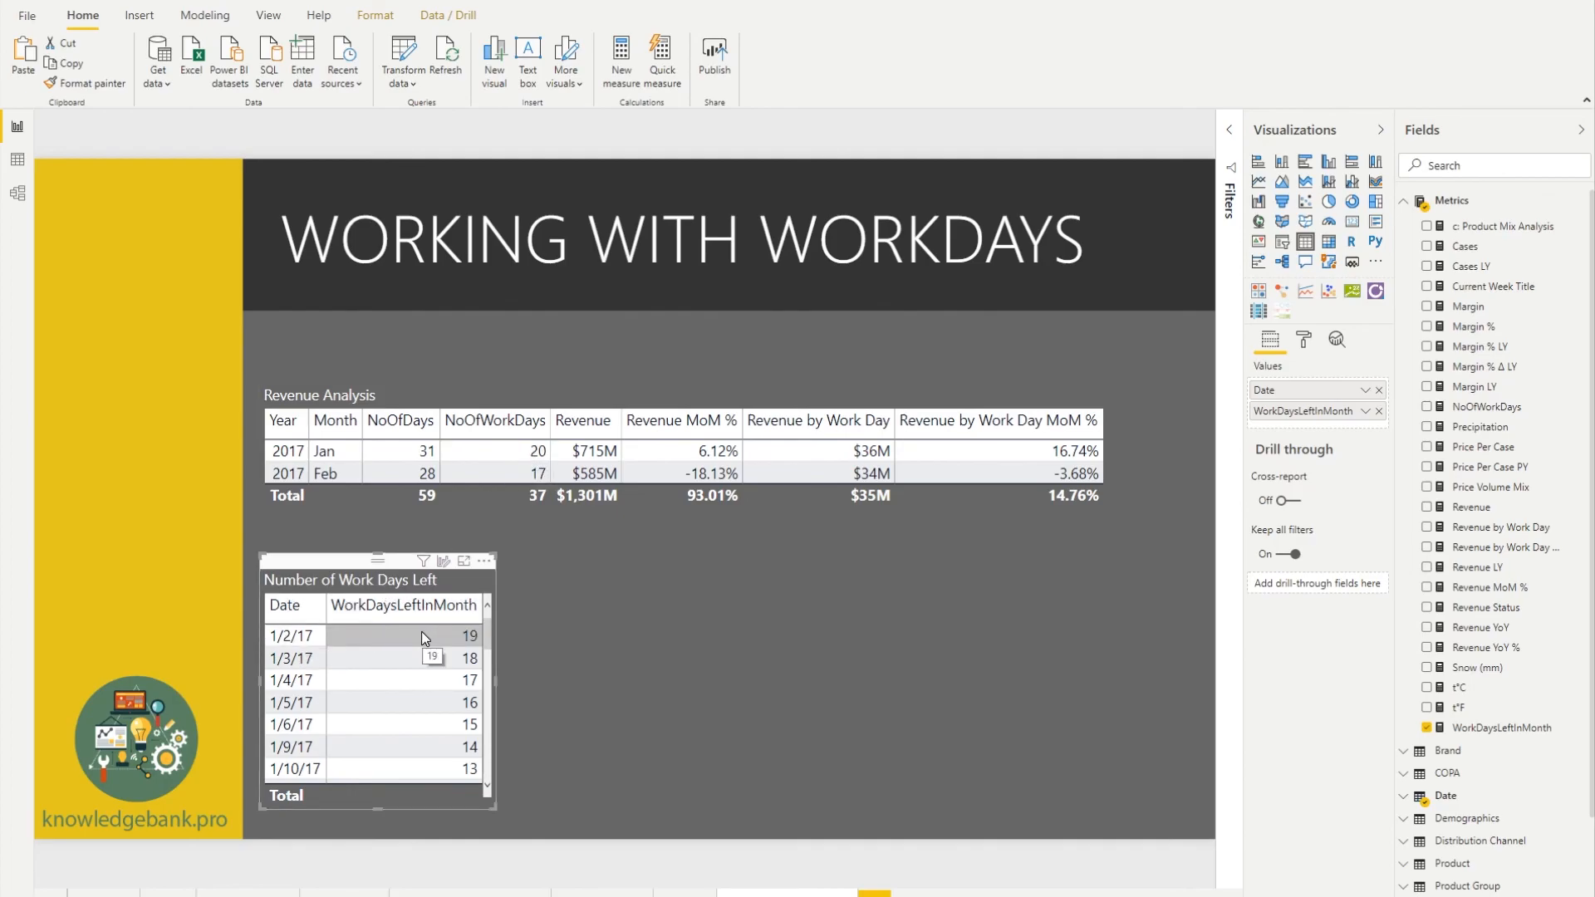
left_click_drag(485, 641, 483, 724)
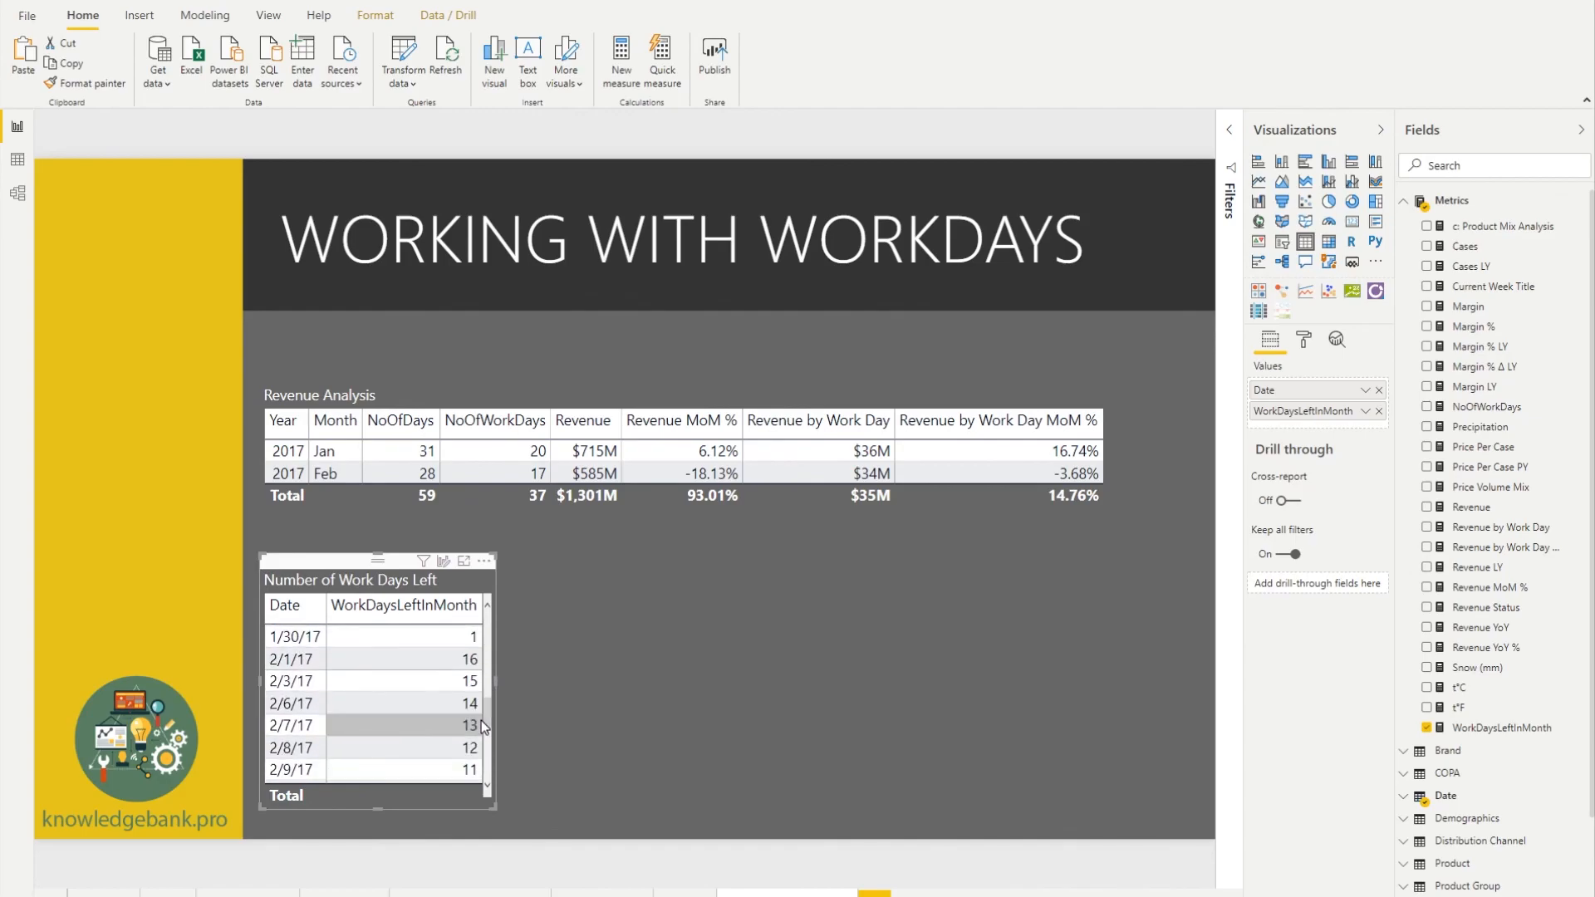